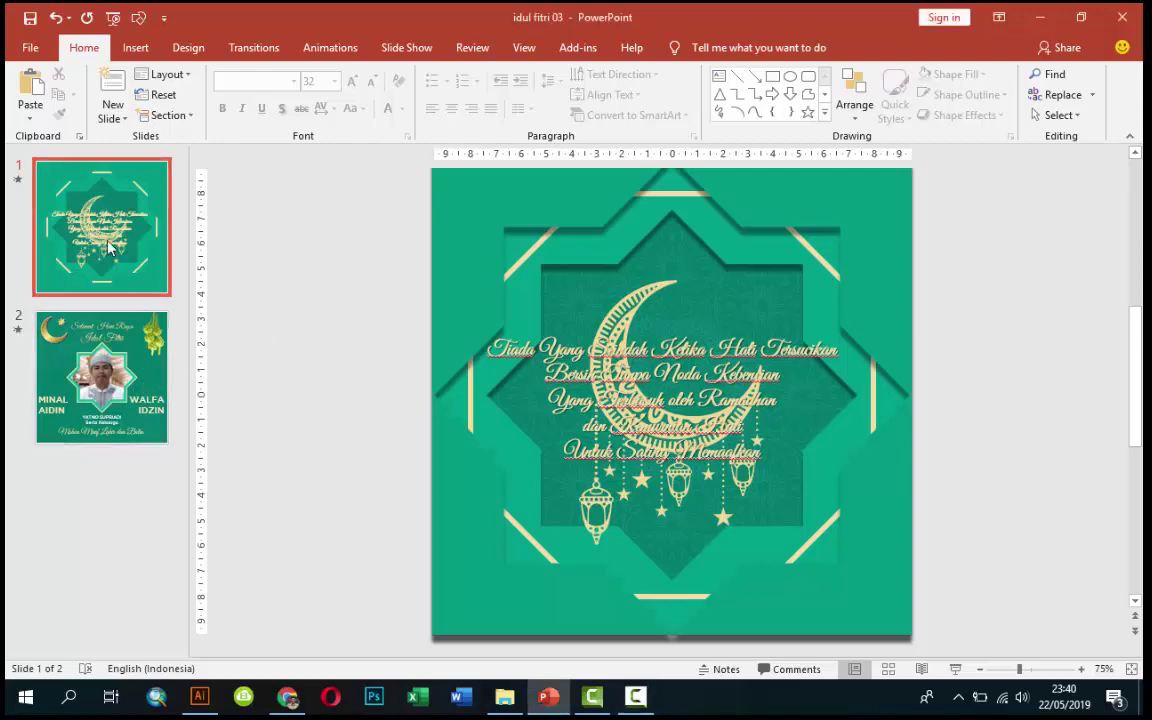
- Review both slides of the Idul Fitri greeting, including the verse text box on slide 1
click(100, 380)
click(120, 262)
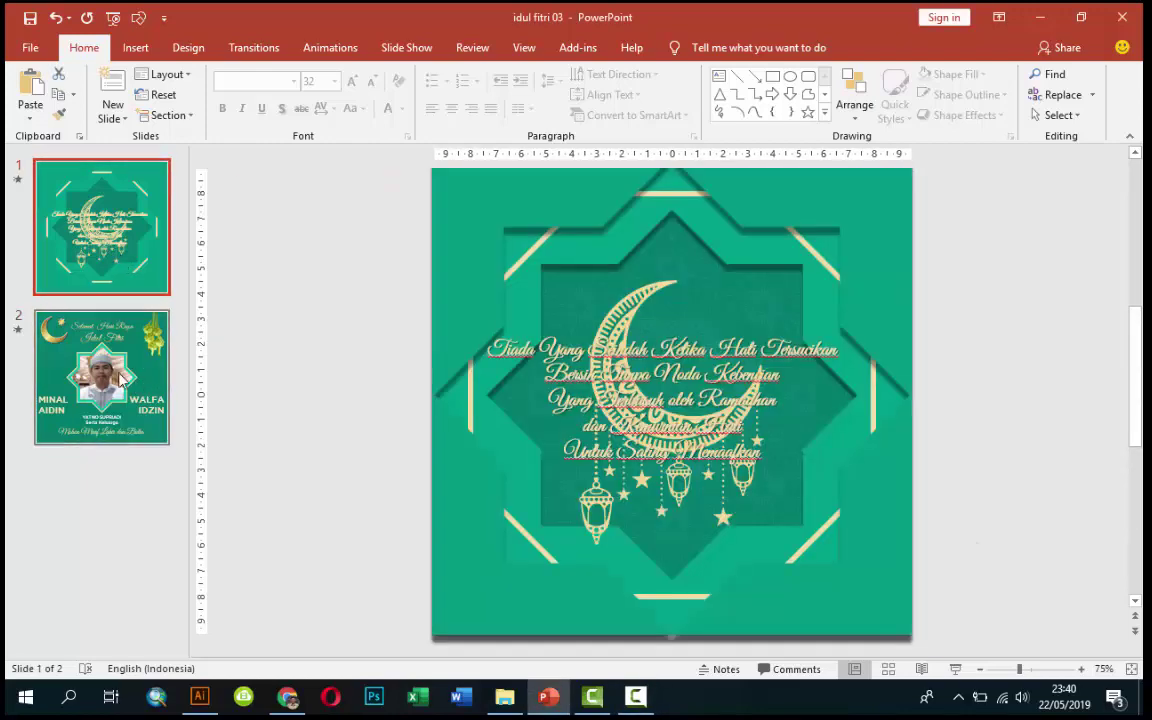
click(100, 380)
click(122, 258)
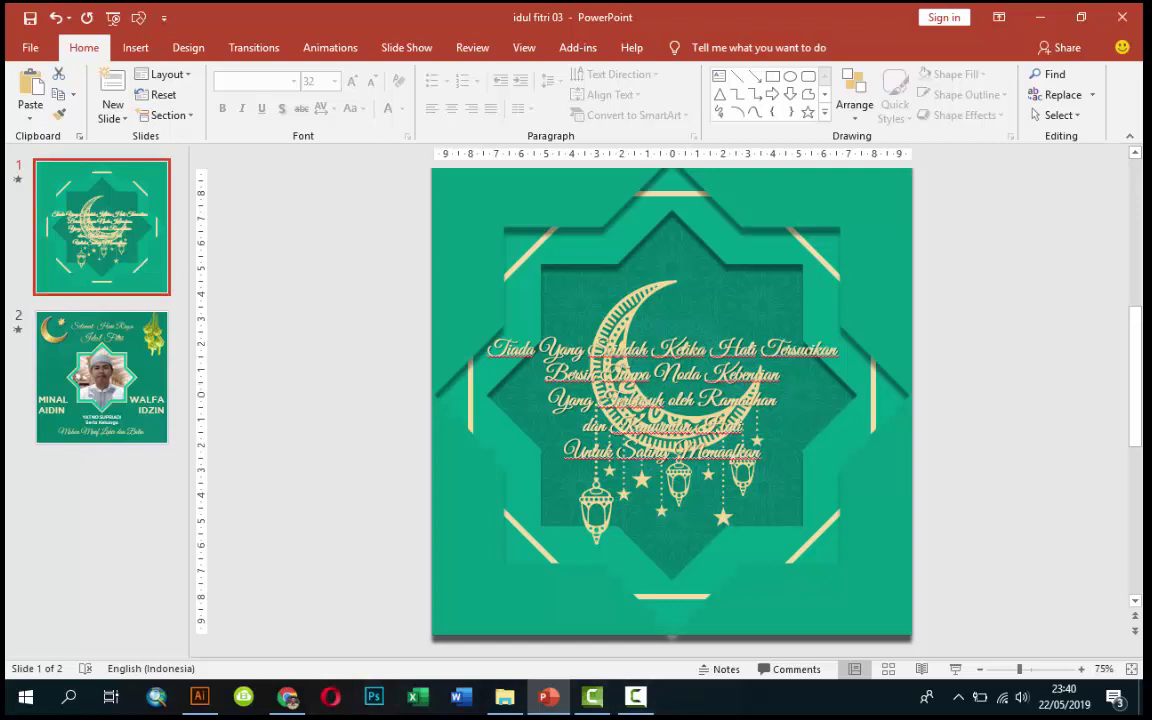
click(635, 697)
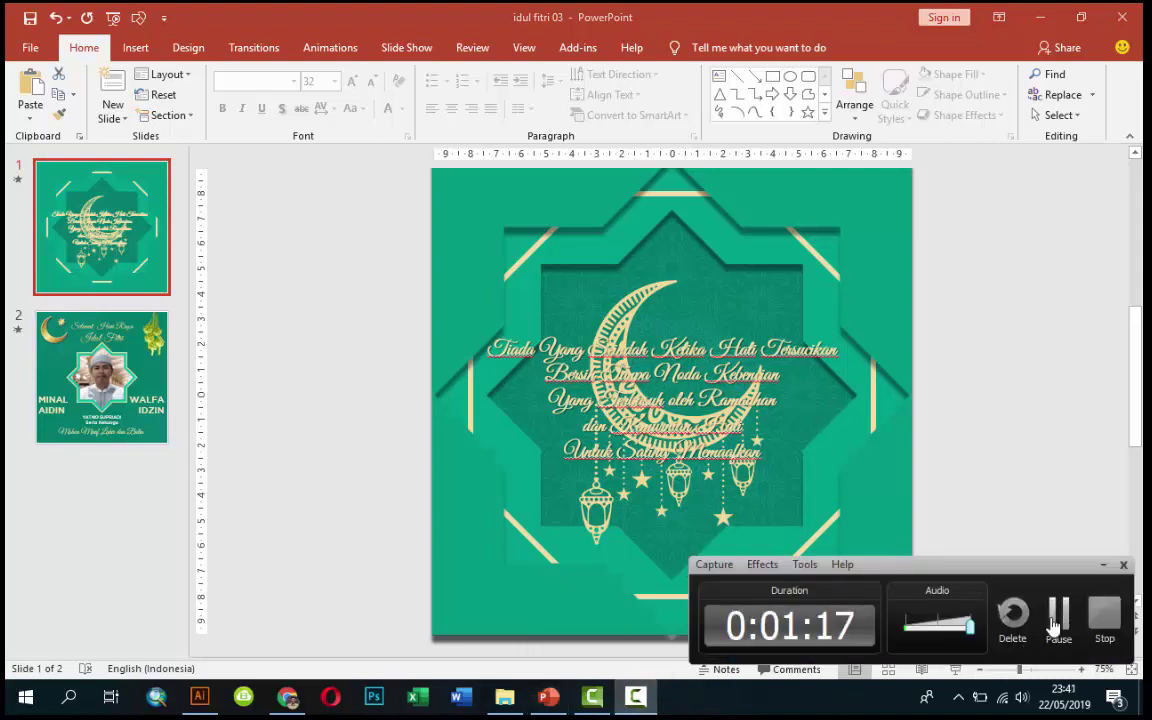
click(1058, 615)
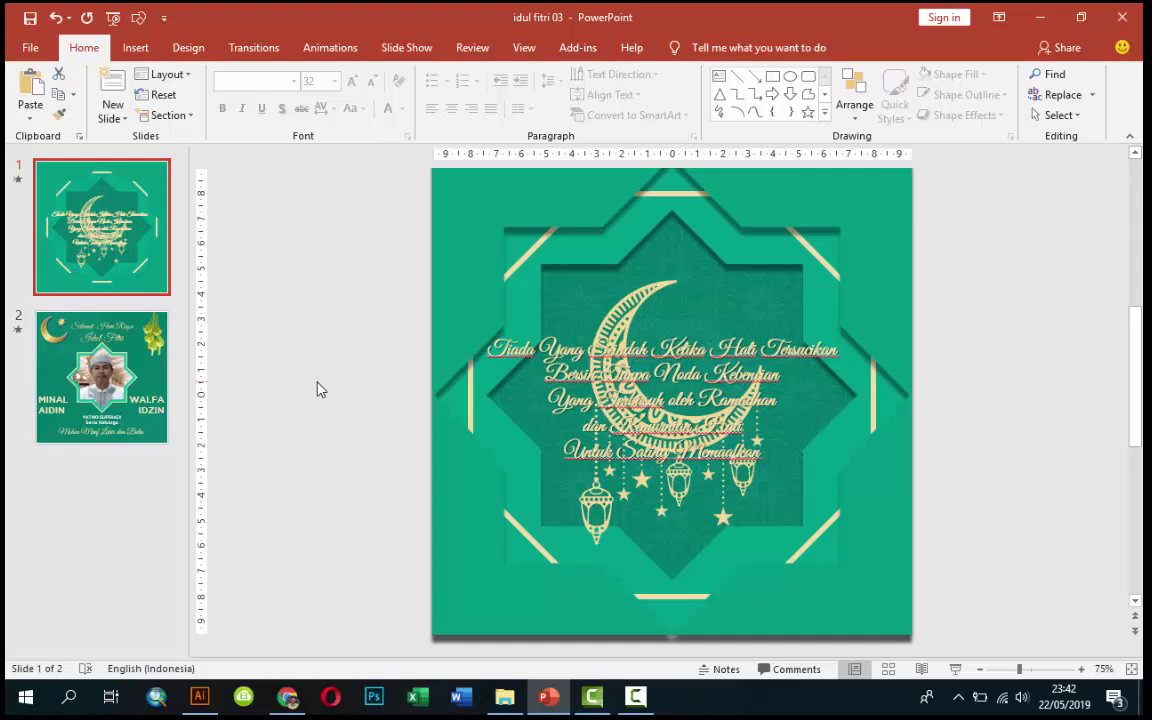
click(560, 335)
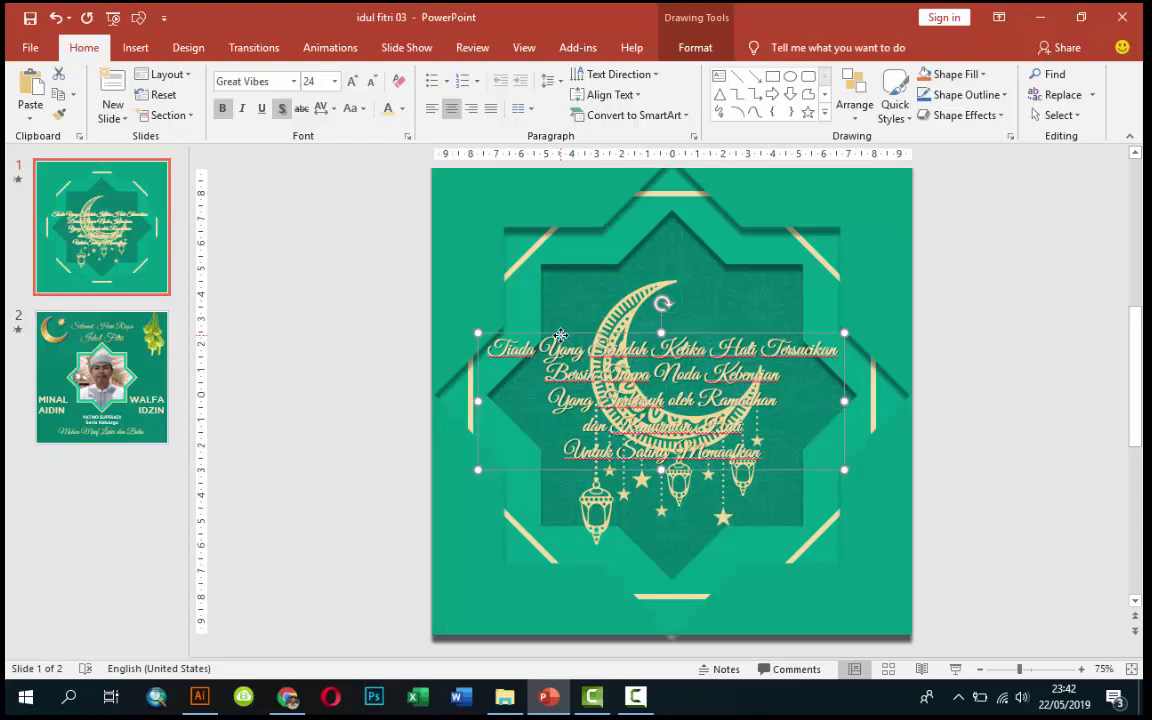
click(110, 390)
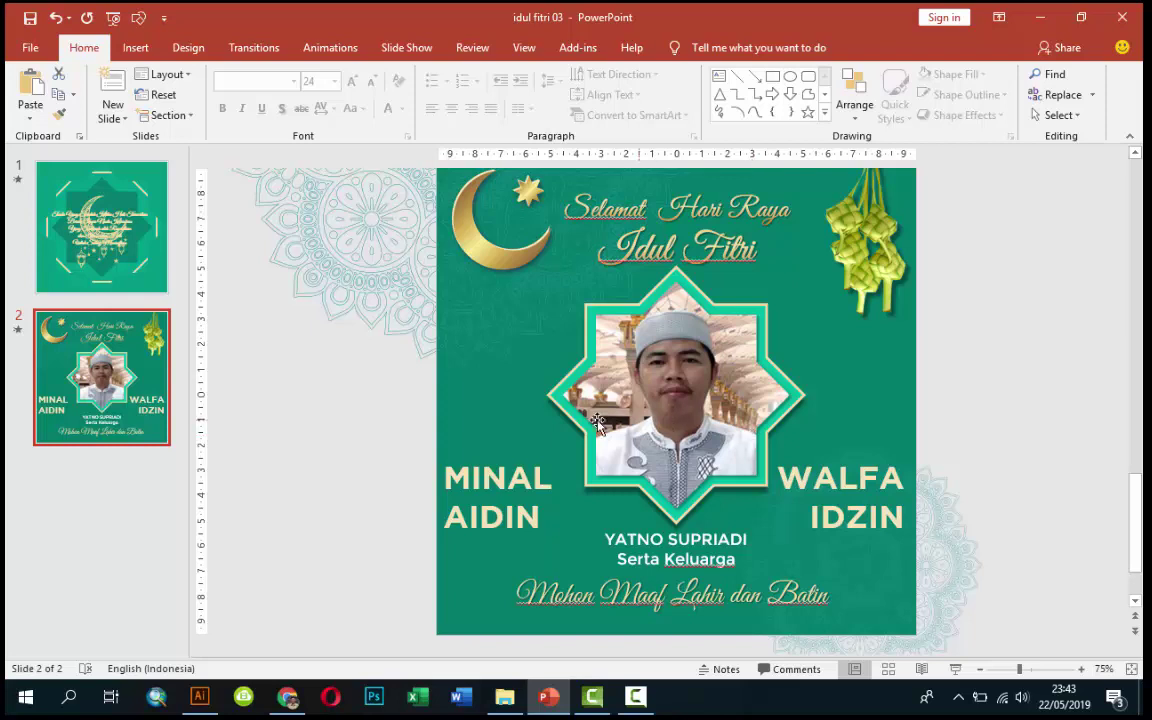
click(142, 221)
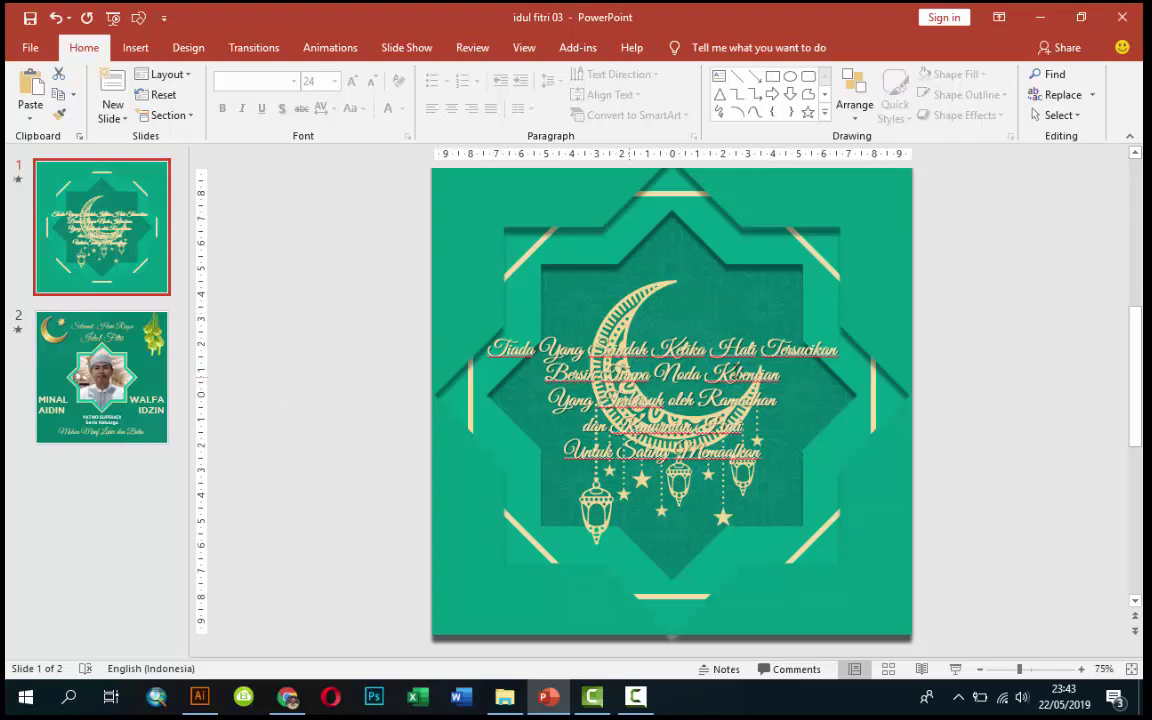
click(570, 347)
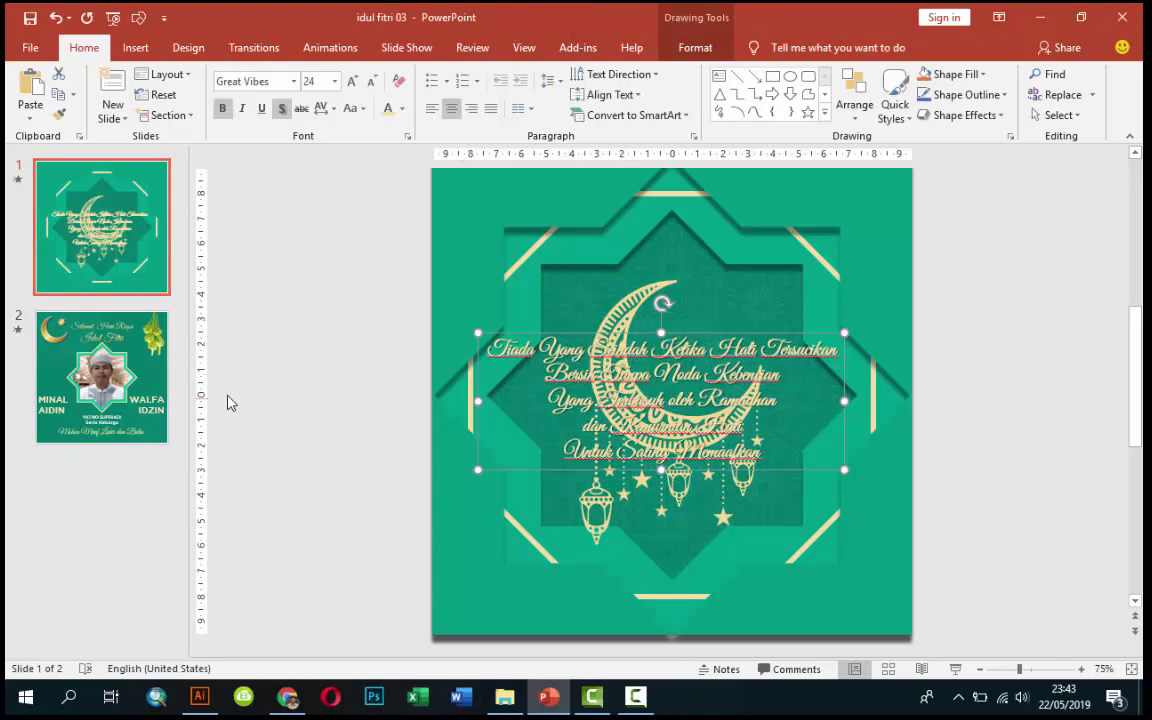
scroll(226, 401, down, 1)
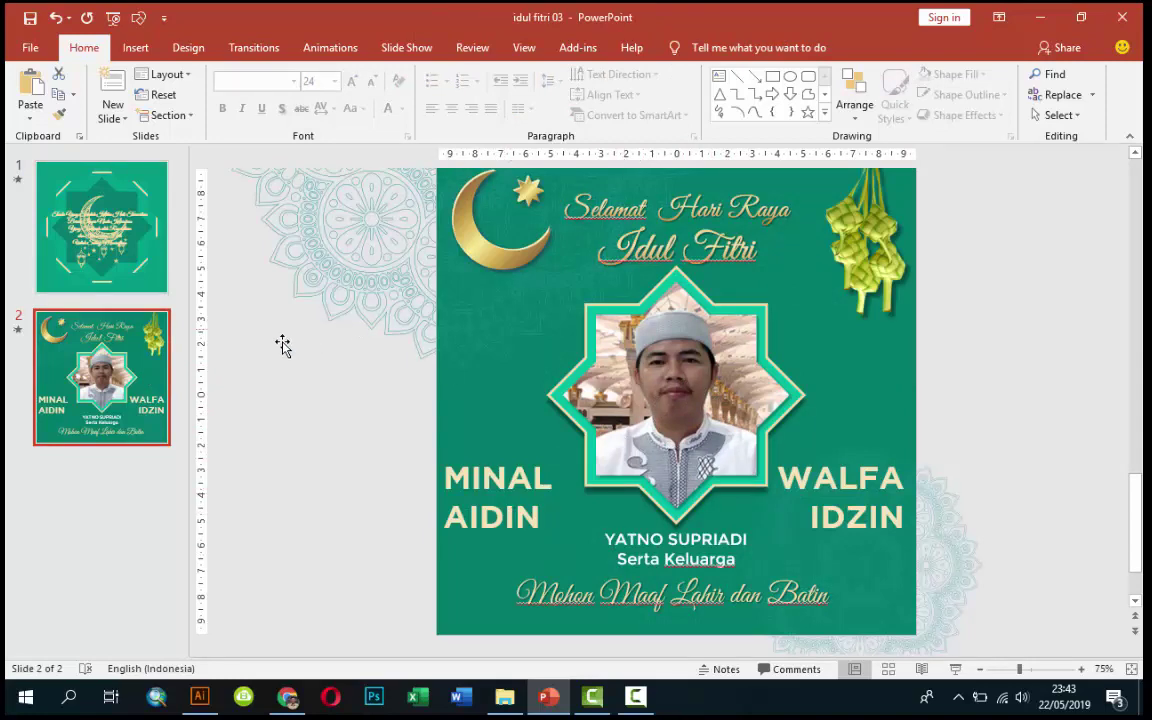
- Display the list of slide 1's objects and hide all of them
click(110, 237)
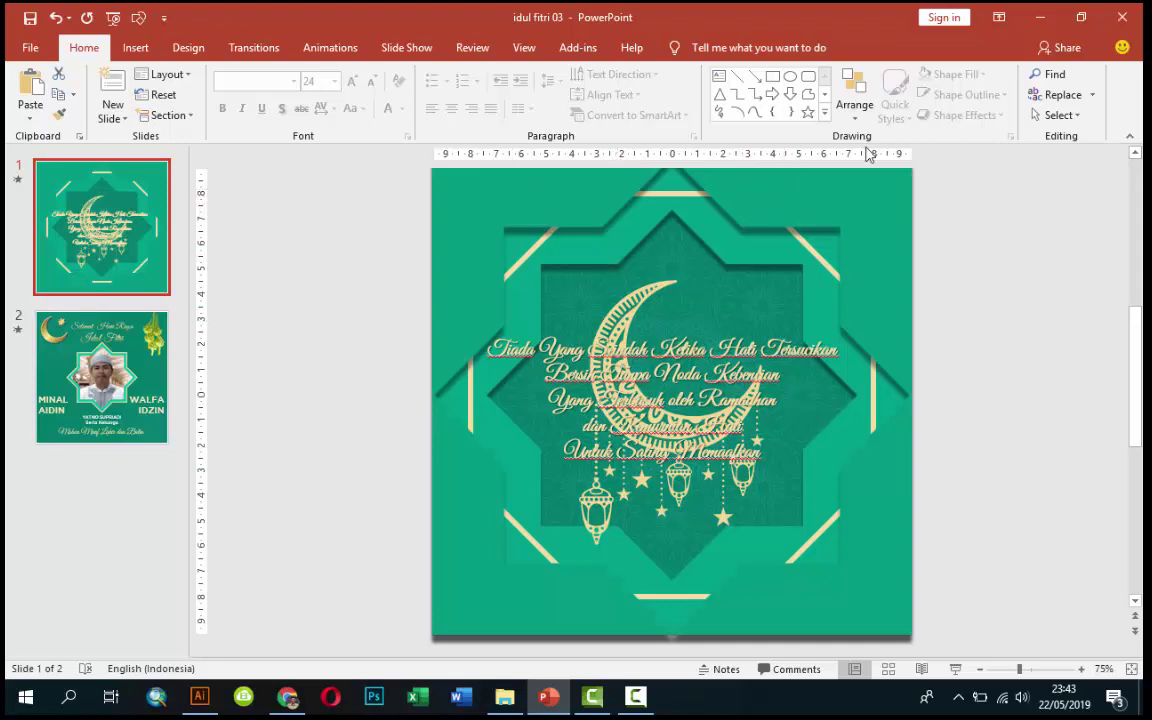
click(855, 115)
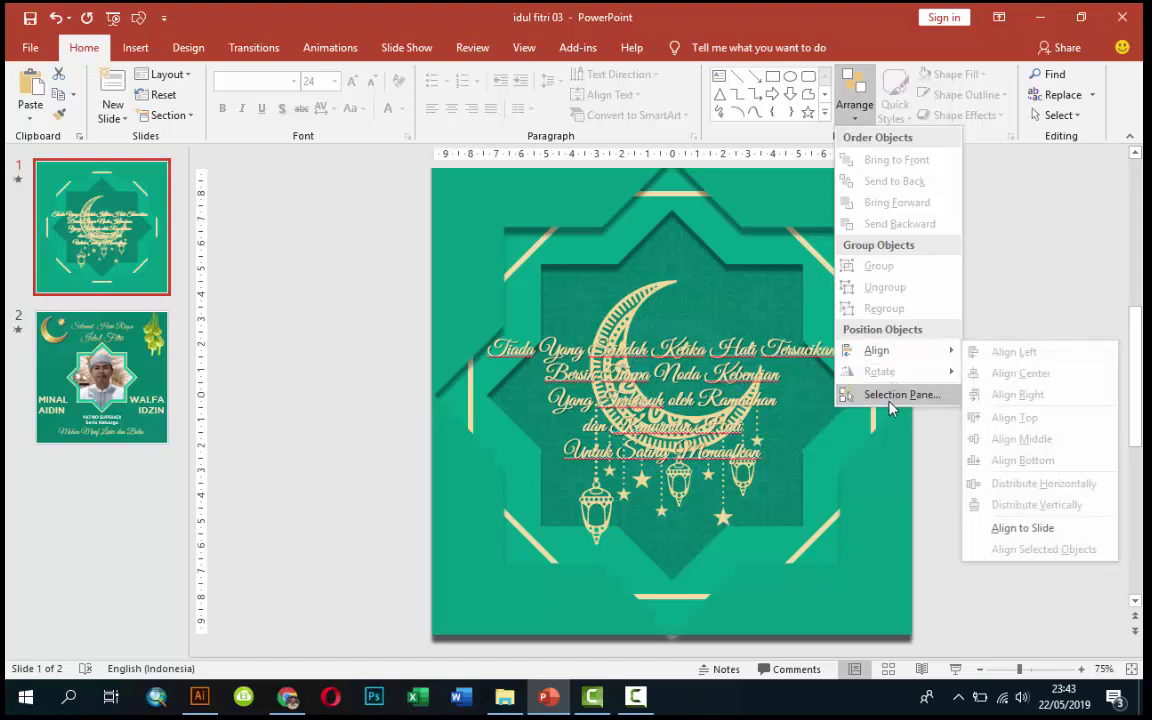
click(890, 400)
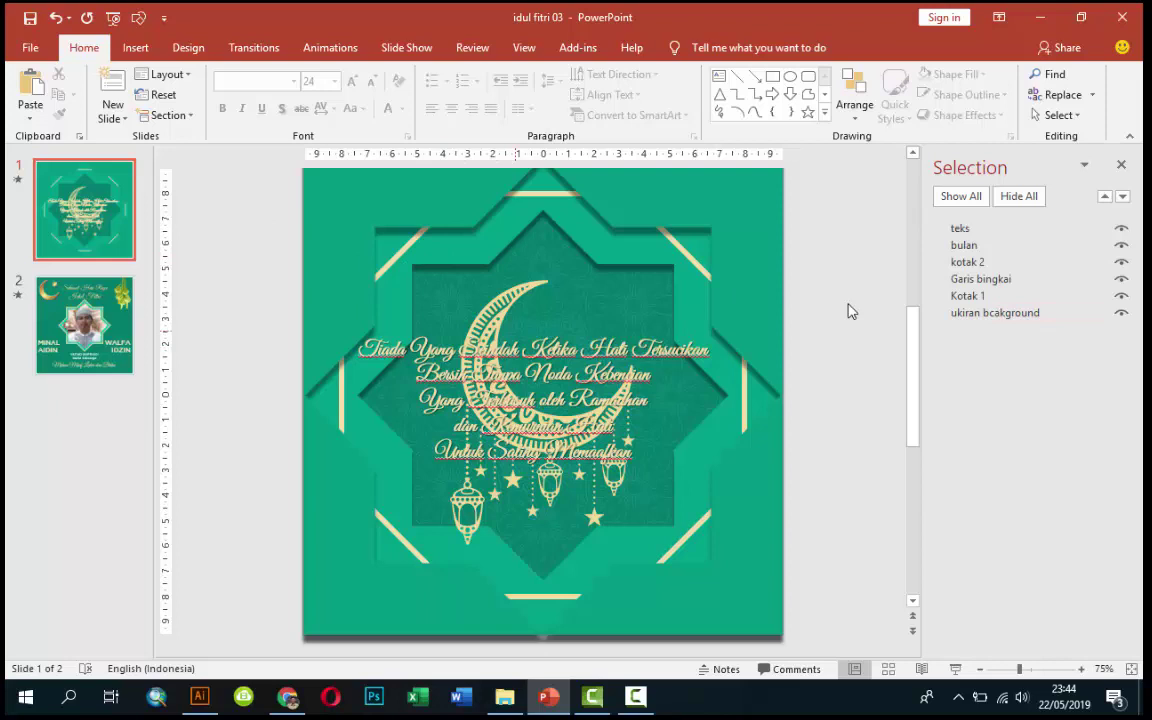
click(1016, 199)
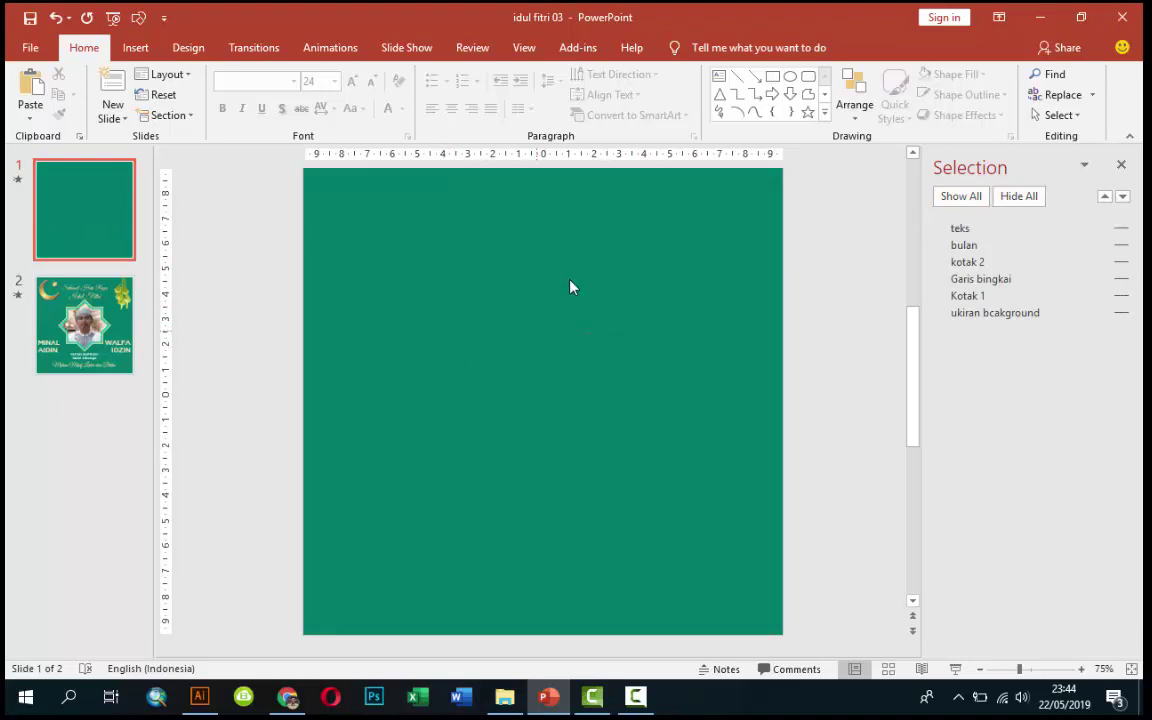
- Try a dark blue-grey solid fill for slide 1's background and undo it
right_click(541, 338)
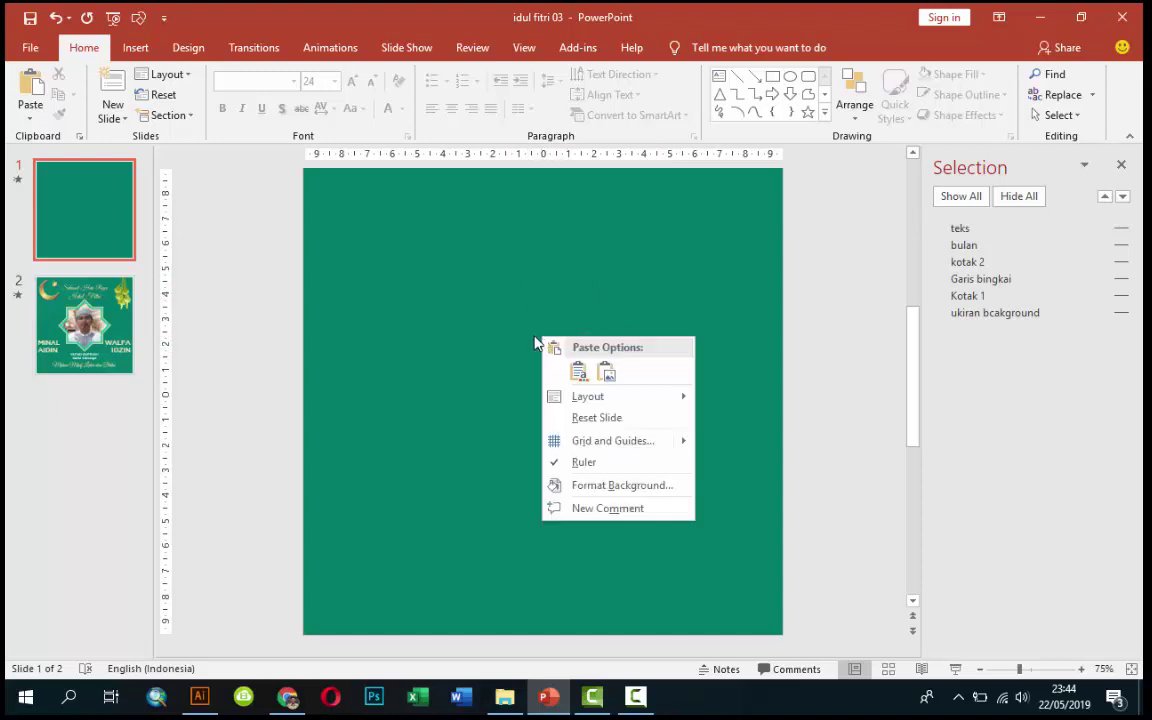
click(612, 486)
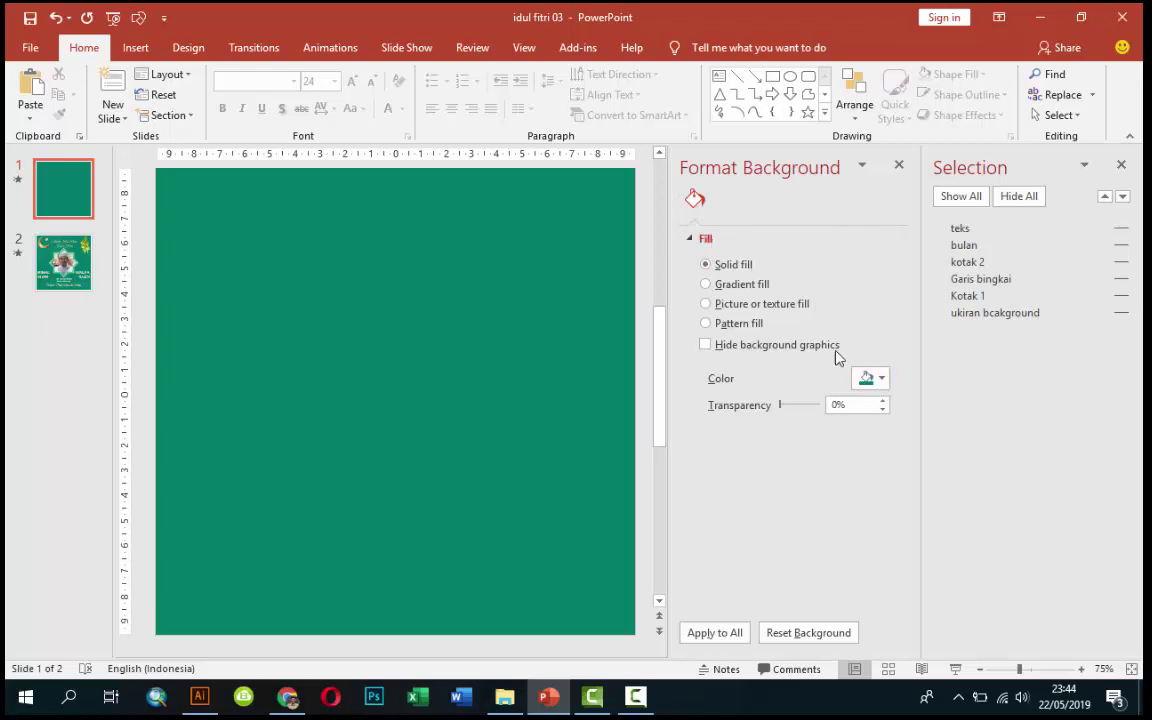
click(882, 380)
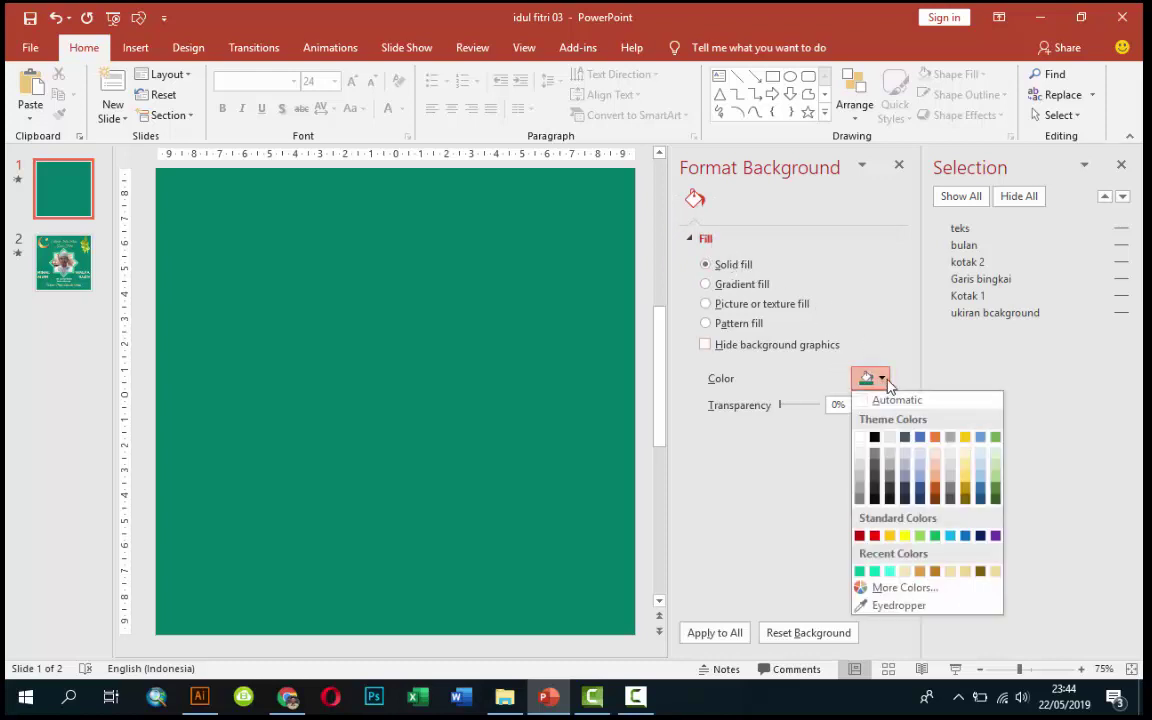
click(905, 490)
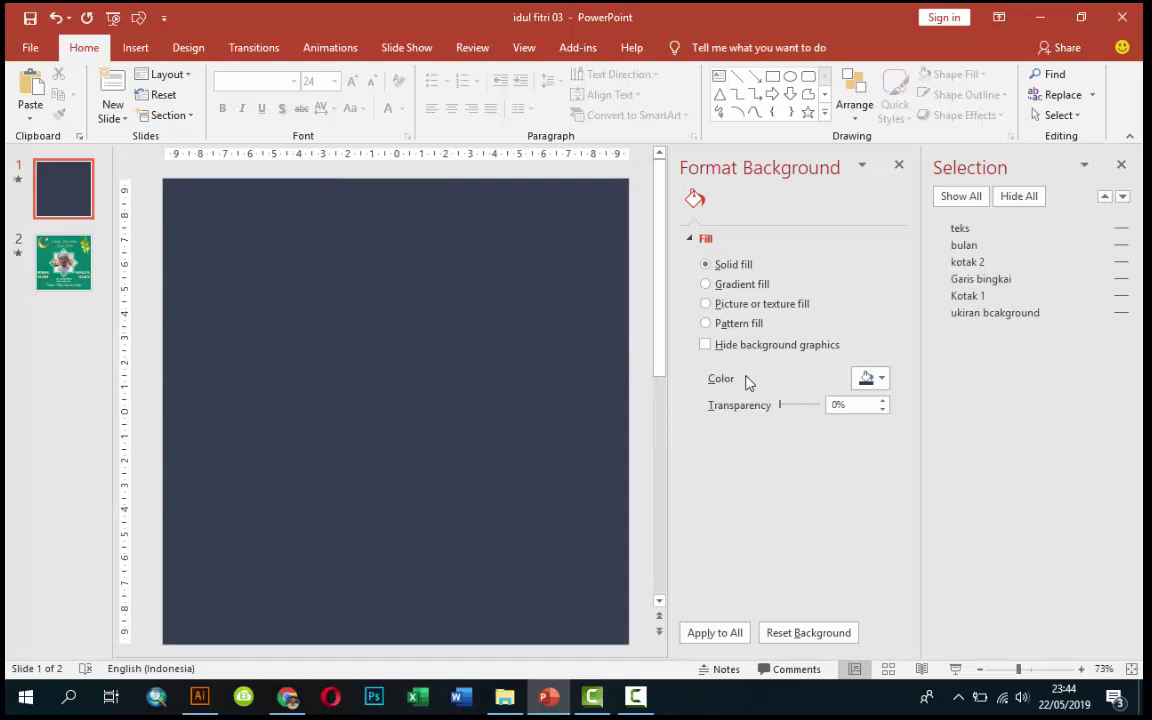
key(ctrl+z)
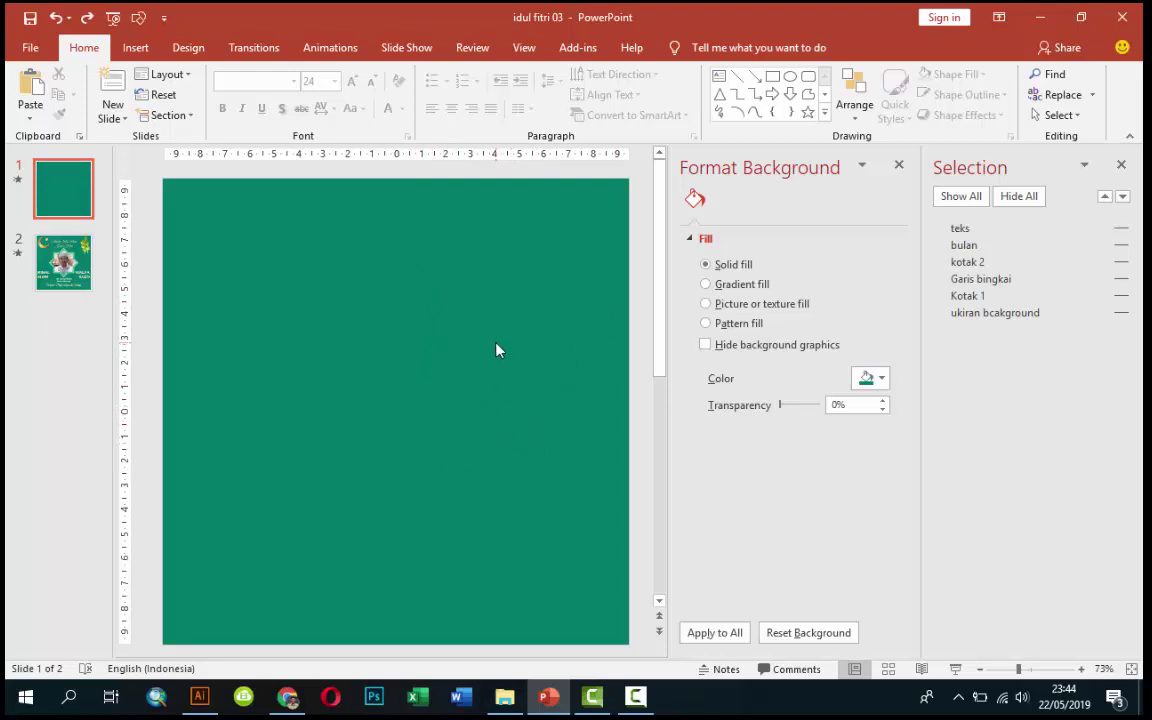
scroll(497, 349, down, 1)
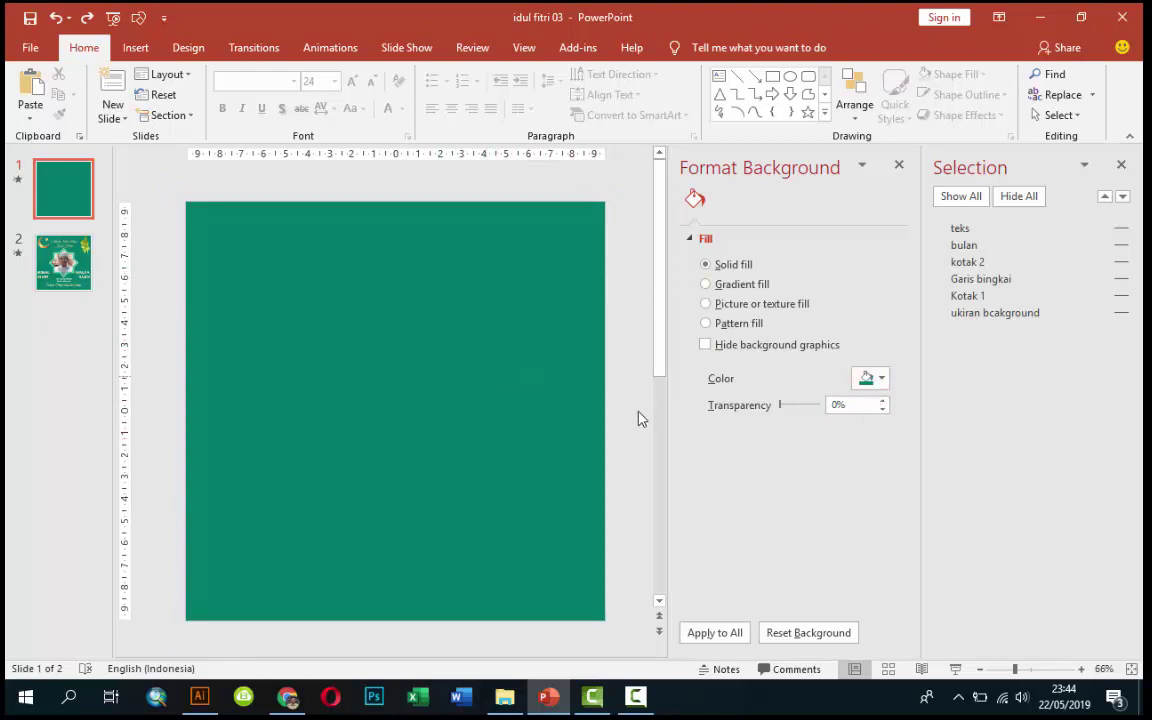
click(882, 380)
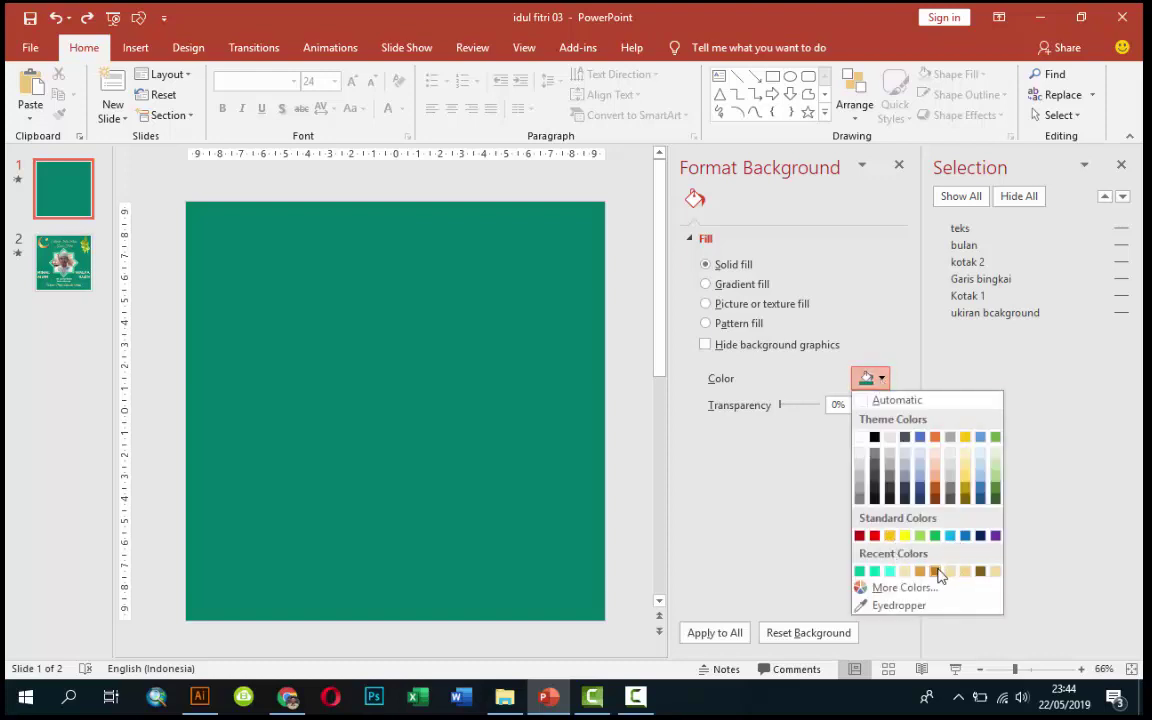
click(642, 454)
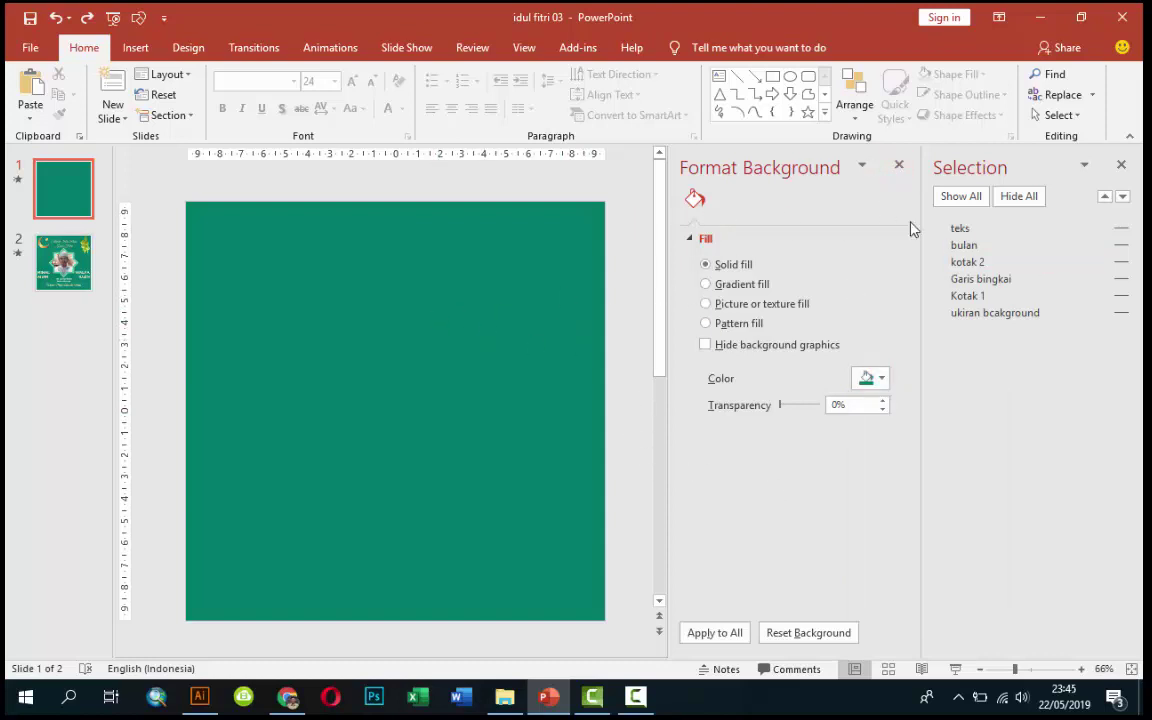
- Make the objects "ukiran bcakground" and "Kotak 1" visible again
click(1121, 314)
click(1119, 296)
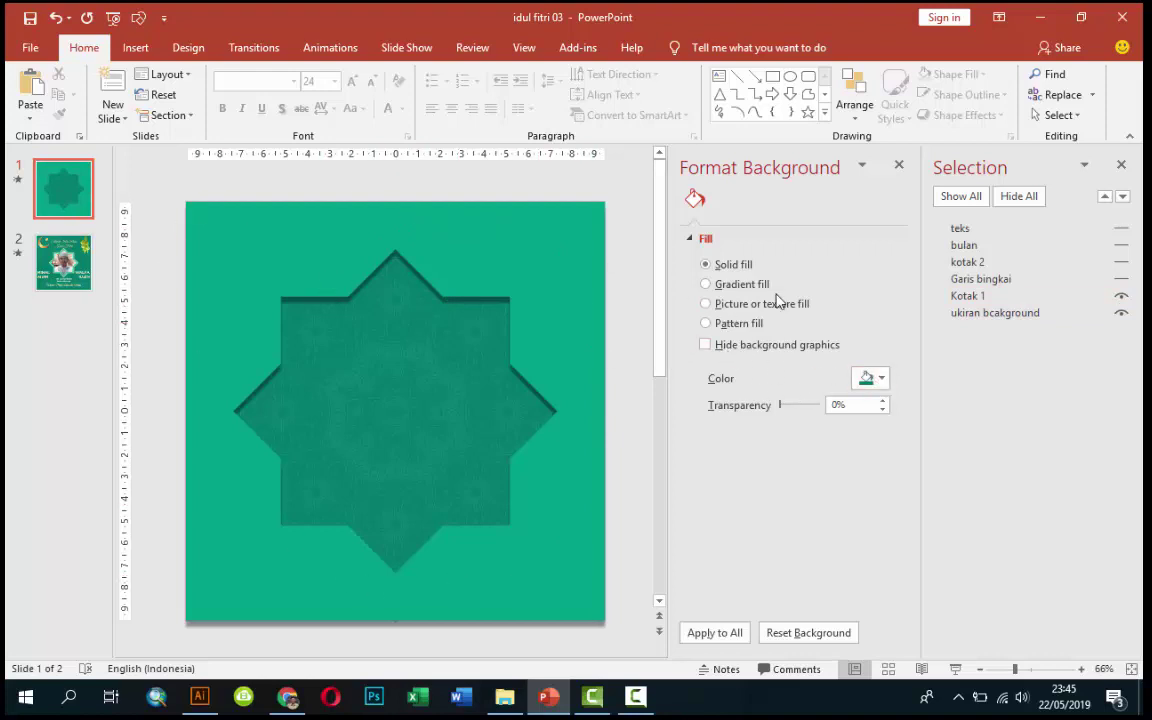
- Try a dark grey background colour behind the carved star pattern and undo it
click(869, 378)
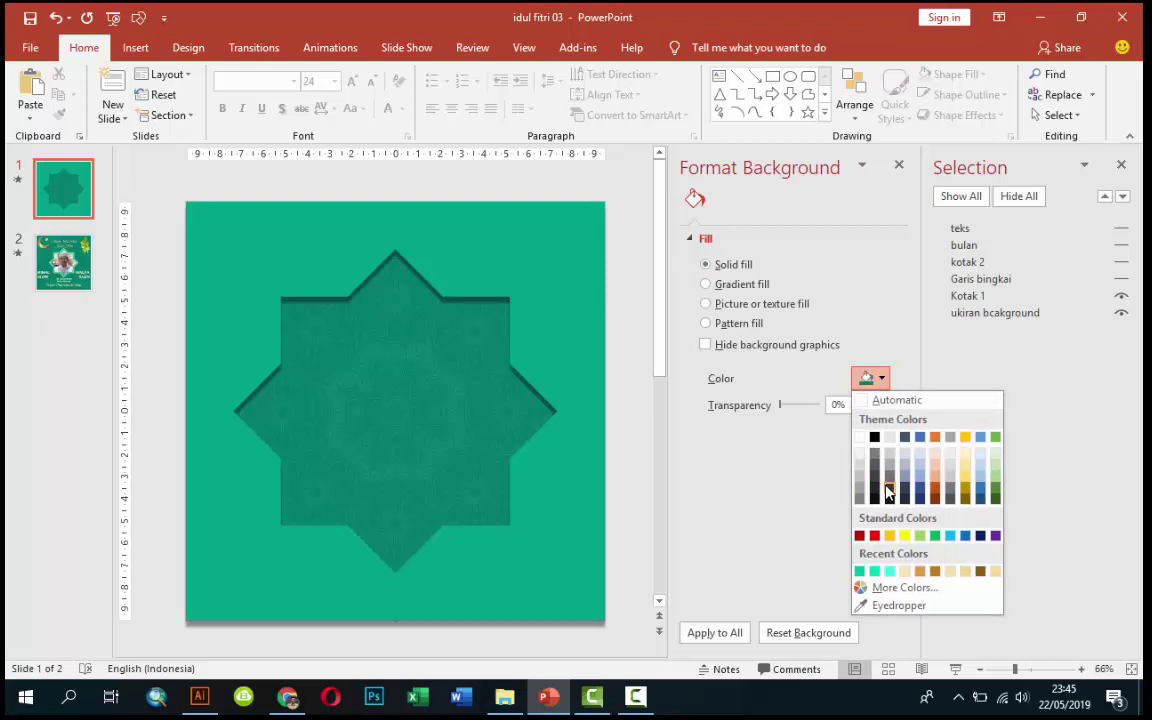
click(885, 492)
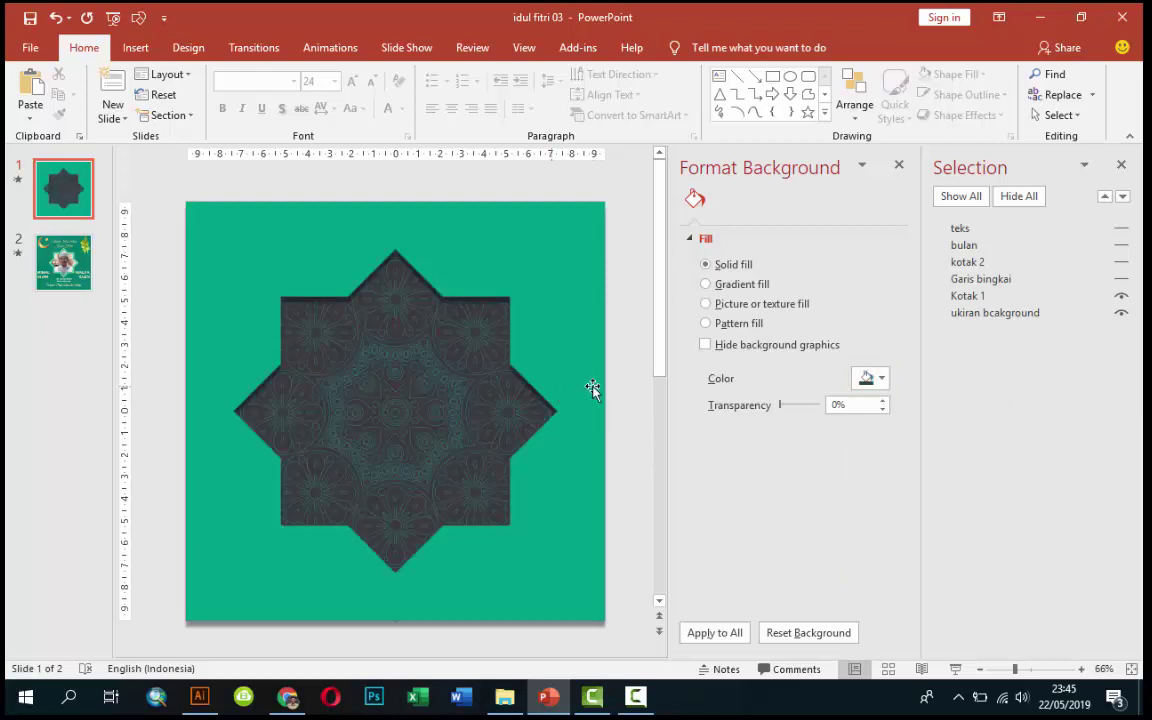
key(ctrl+z)
- Try a dark blue-grey solid fill on the "Kotak 1" shape and undo it
click(551, 284)
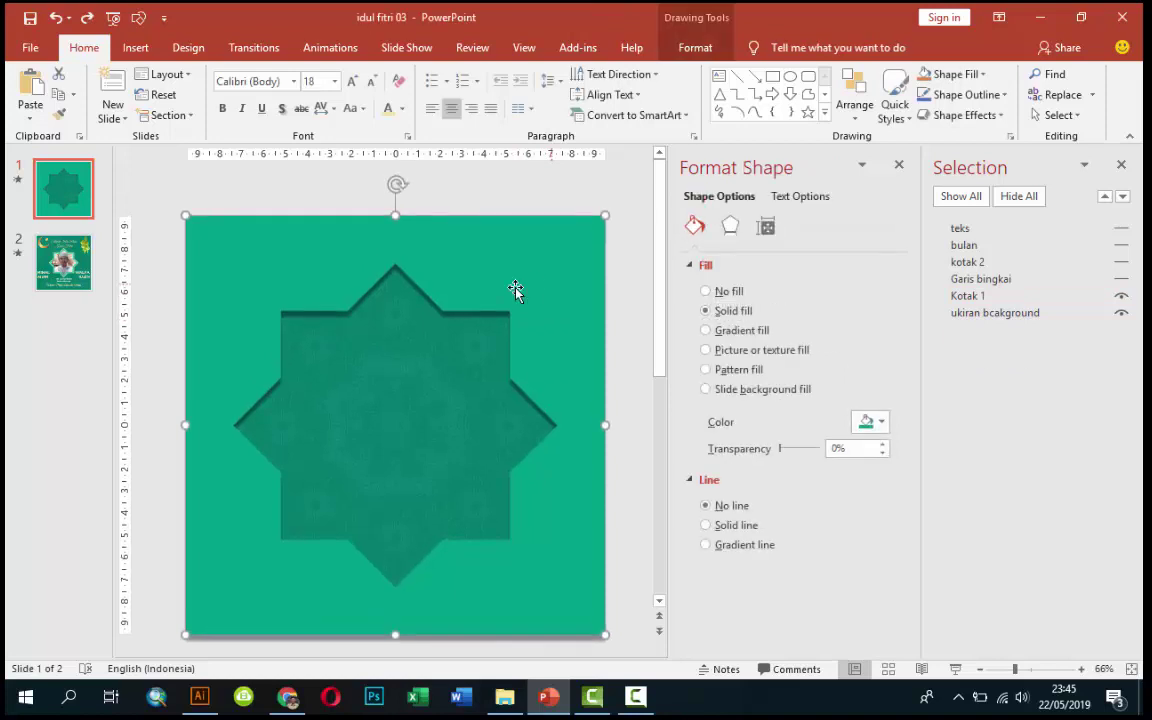
click(878, 424)
click(904, 513)
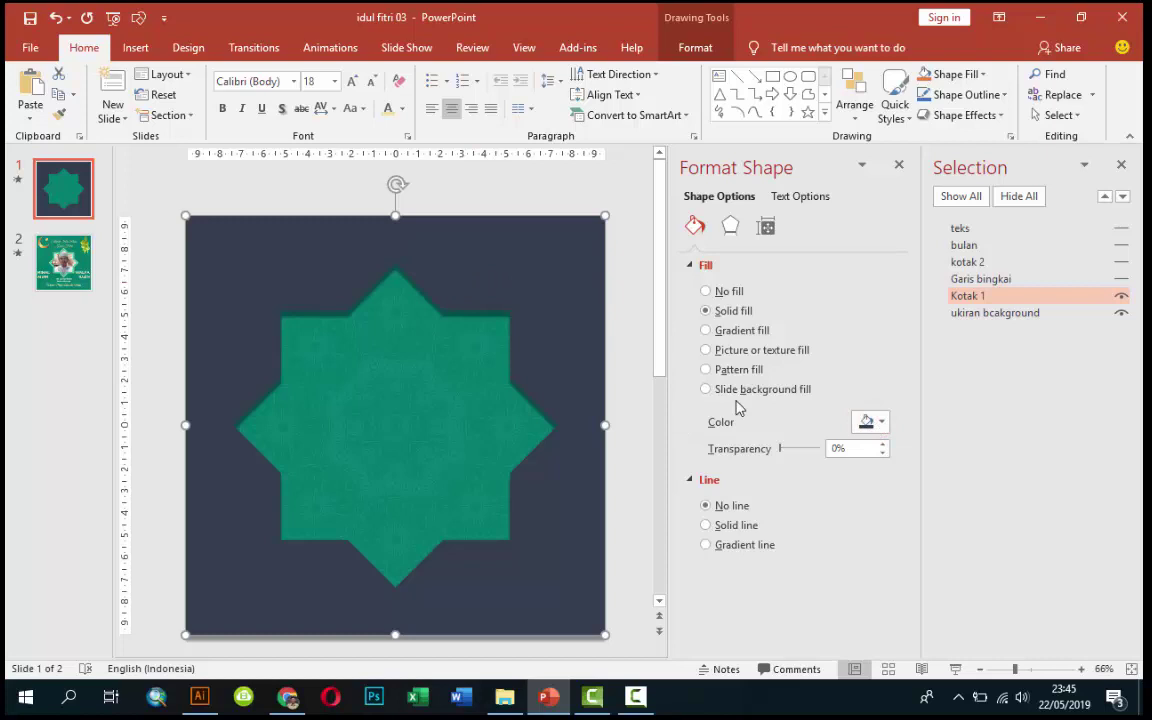
click(868, 421)
click(807, 567)
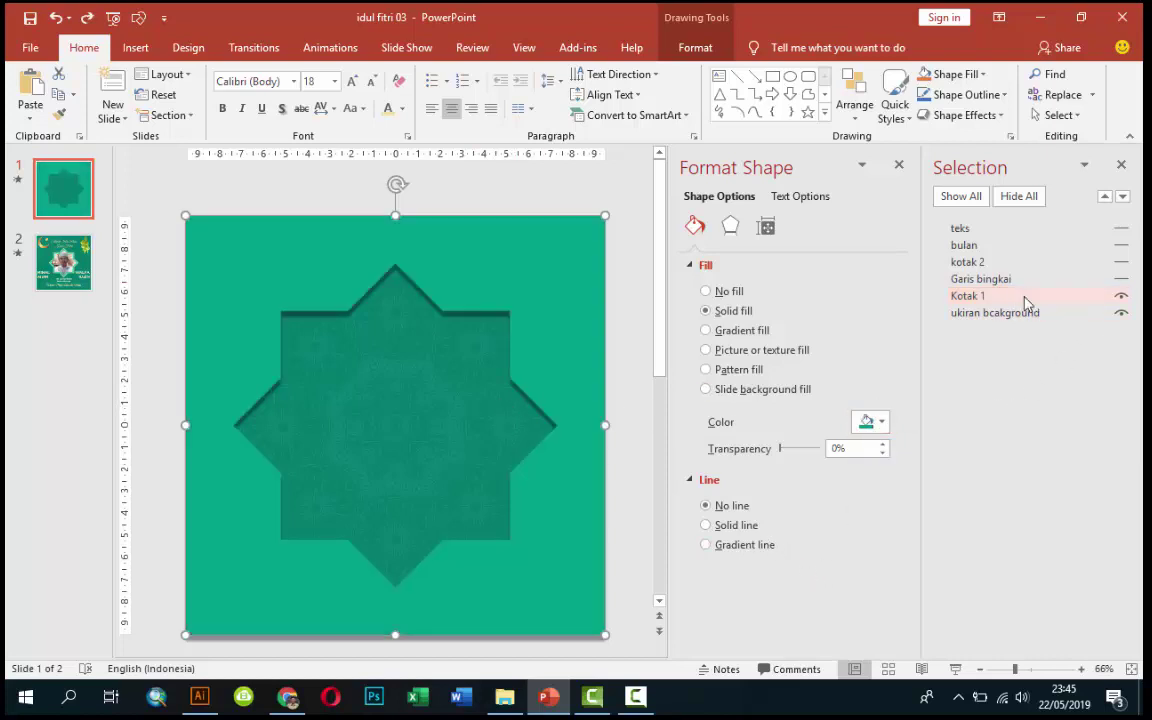
- Make the "Garis bingkai" octagon frame visible and select it
click(1119, 279)
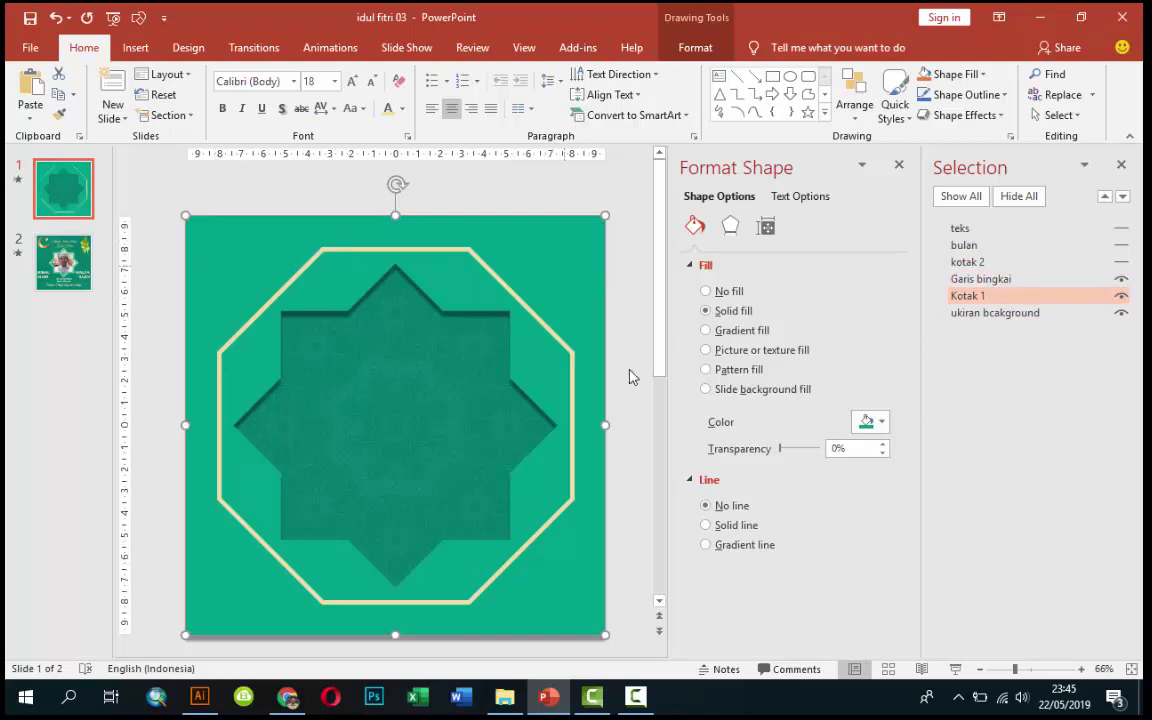
click(487, 270)
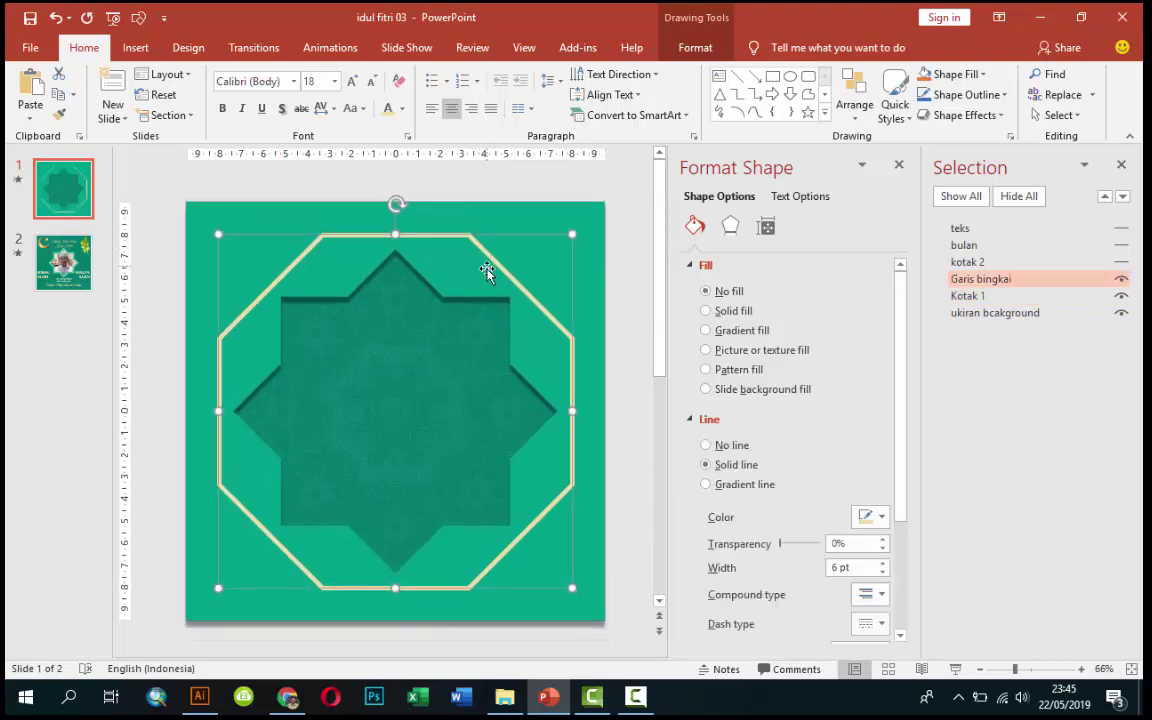
- Try an orange solid fill on the "Garis bingkai" octagon and undo it back to no fill
click(735, 311)
click(868, 422)
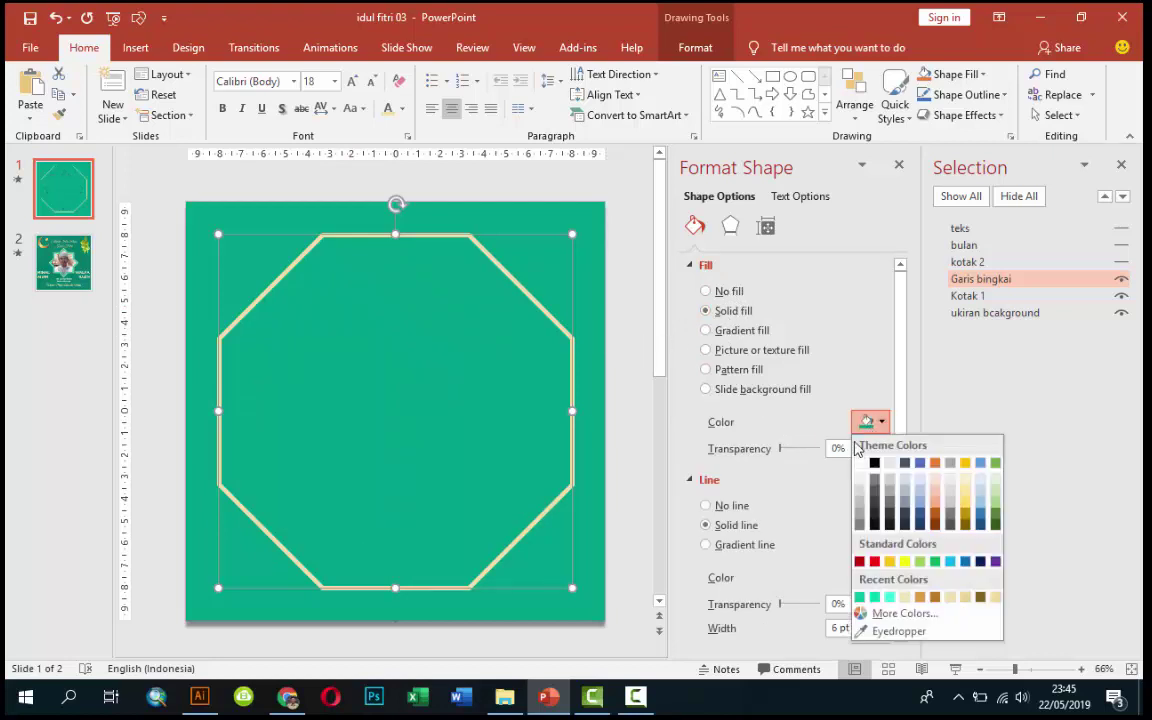
click(848, 426)
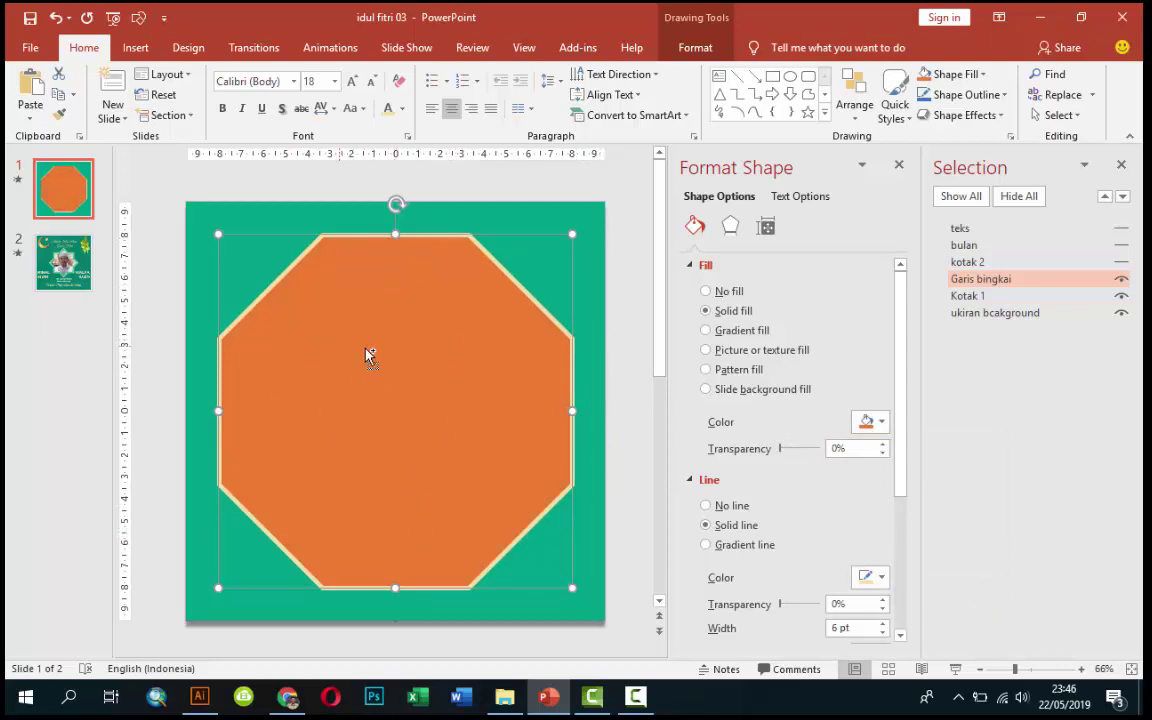
key(ctrl+z)
key(ctrl+z)
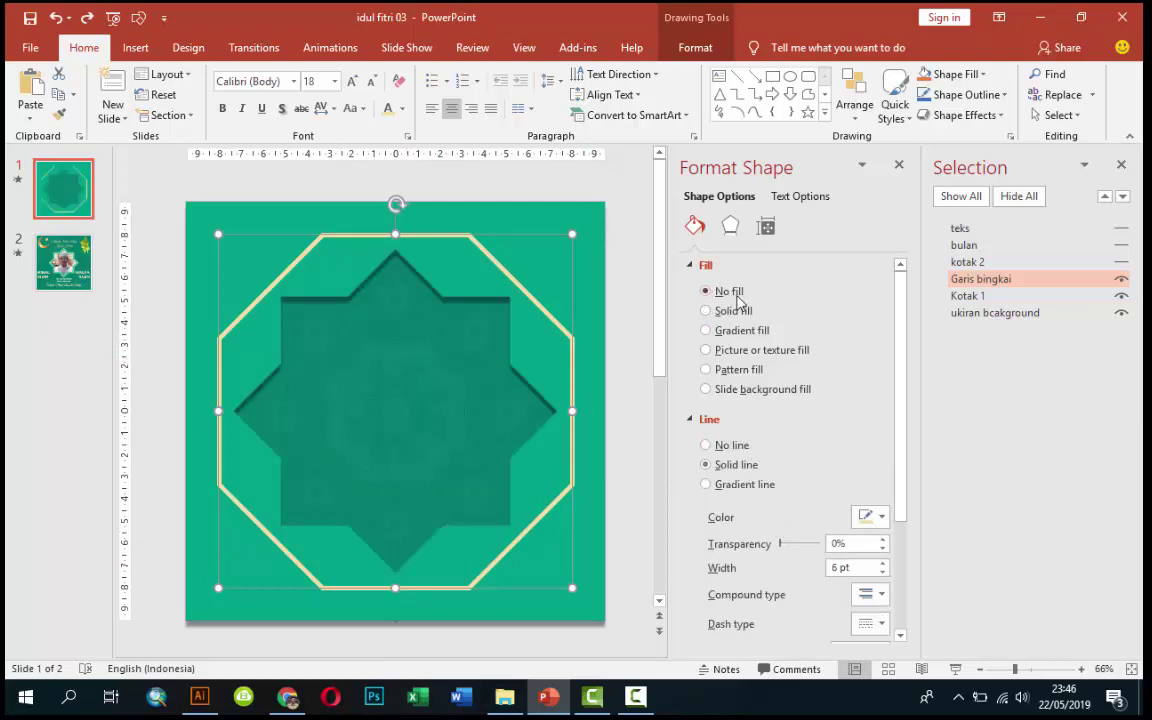
- Set the "Garis bingkai" octagon's line colour to standard yellow
drag(902, 314, 902, 375)
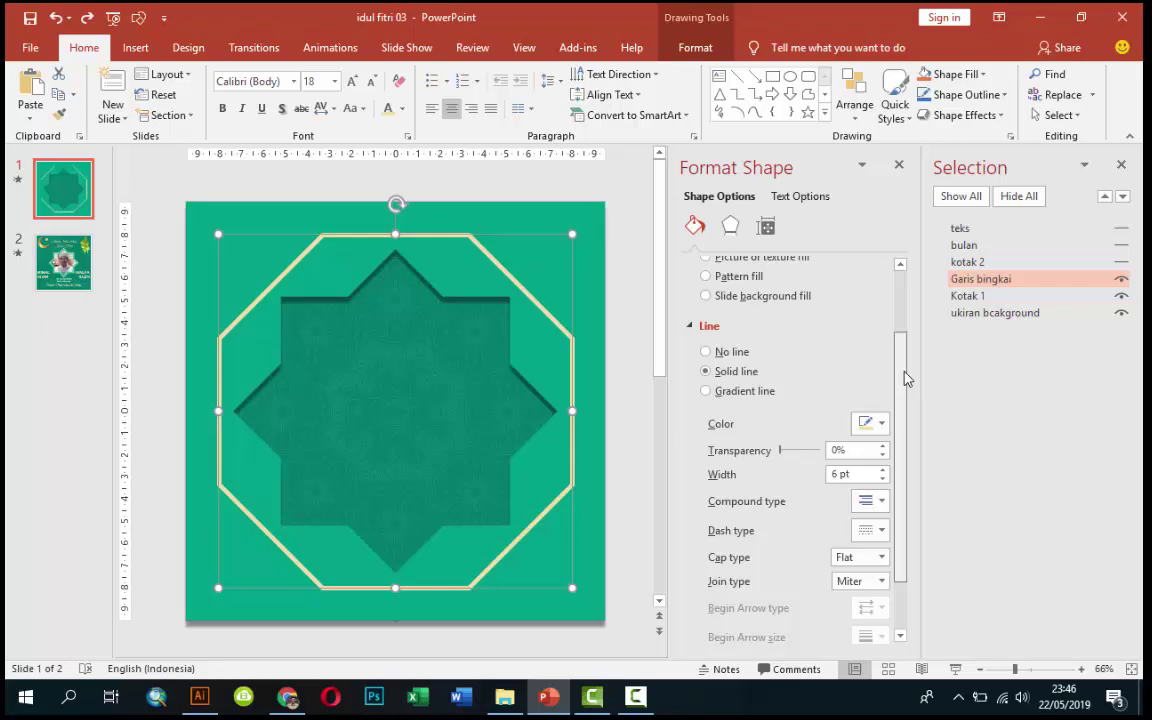
click(866, 422)
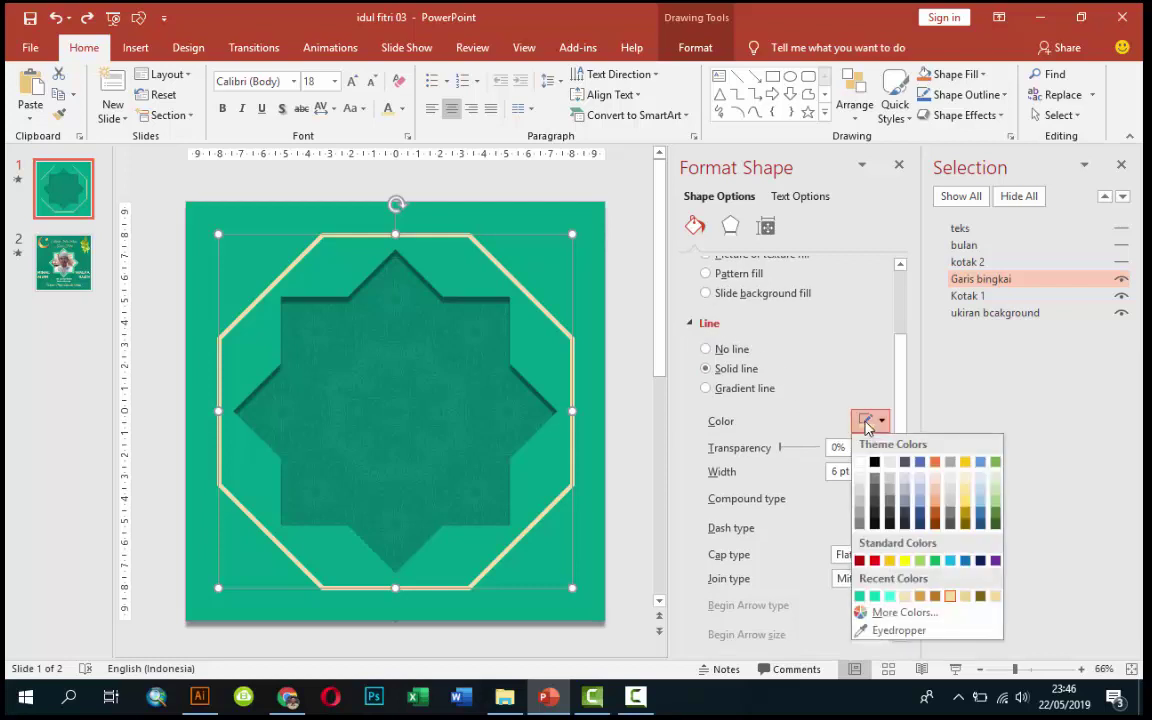
click(904, 560)
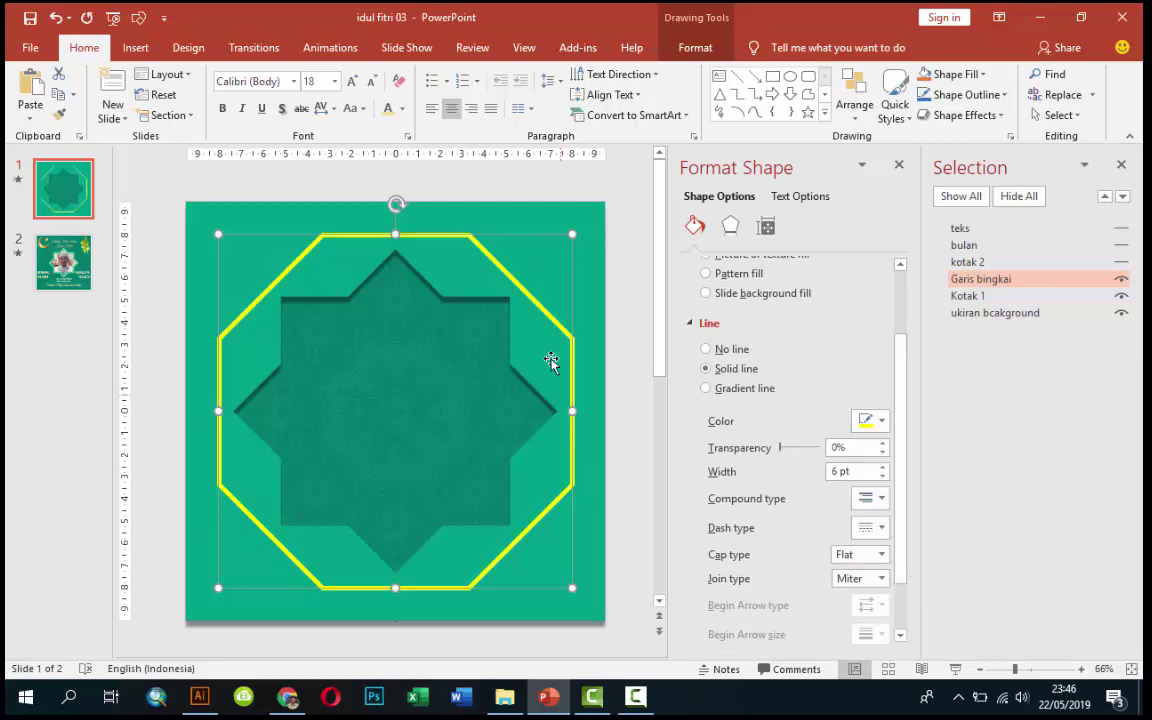
- Undo the yellow line colour on the "Garis bingkai" octagon
click(866, 422)
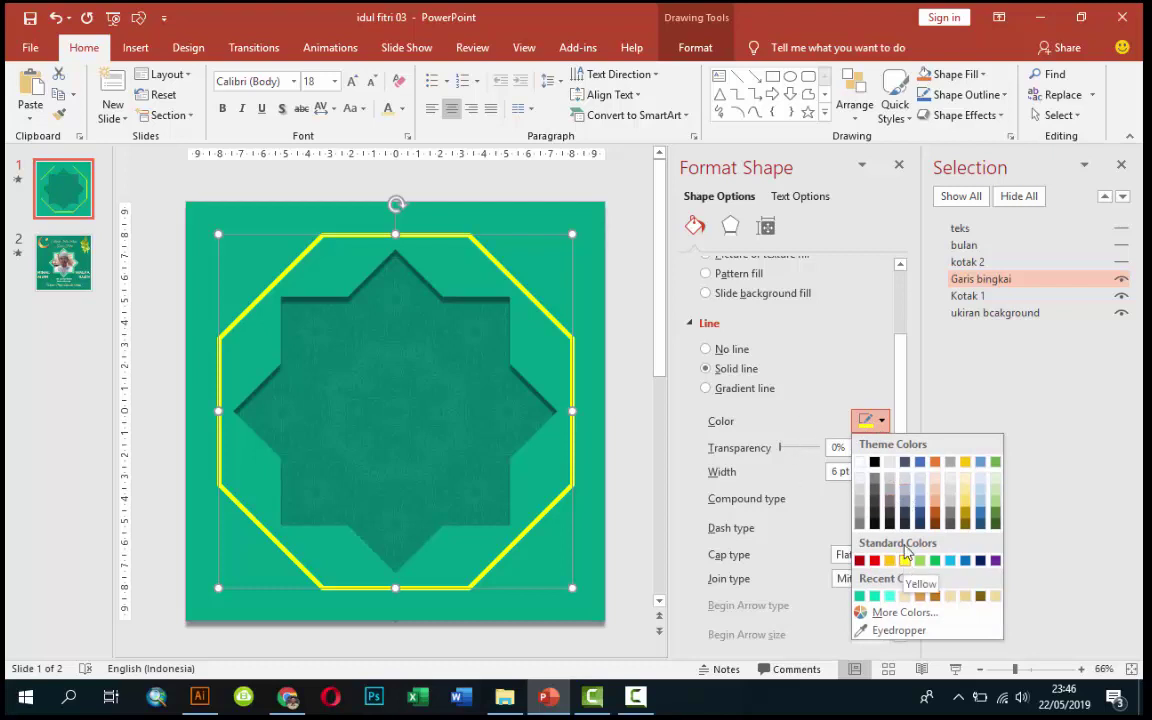
click(818, 386)
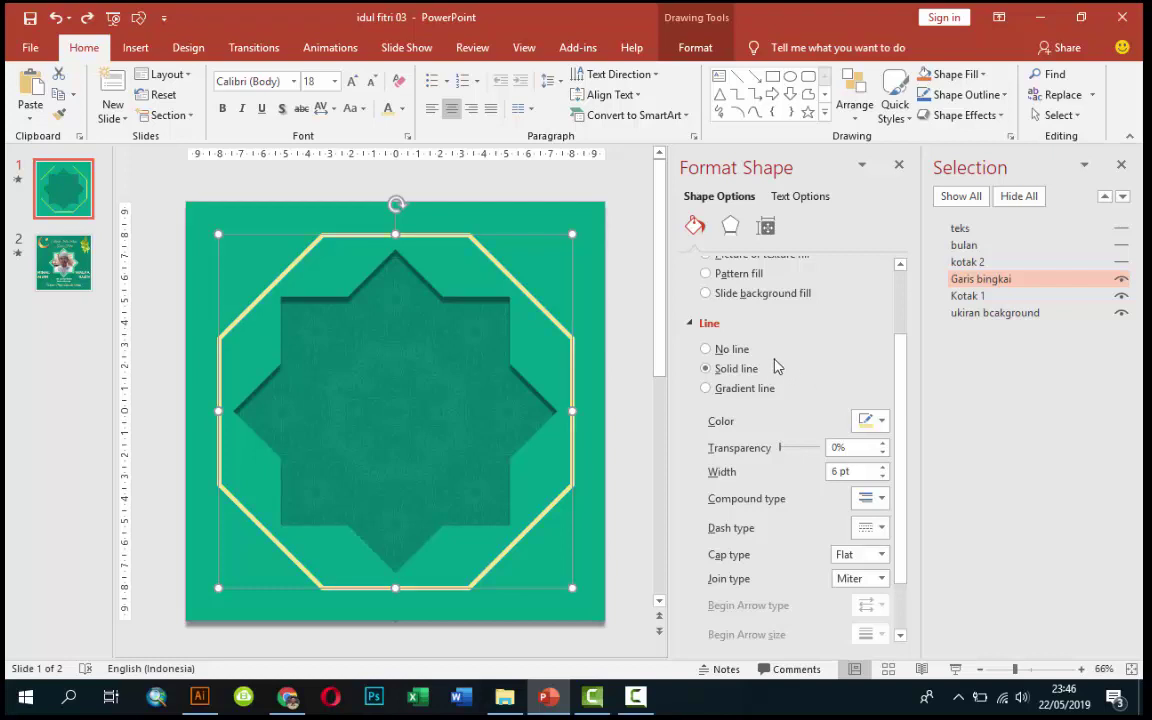
- Make the "kotak 2" shape visible and select it
click(1121, 262)
click(1003, 263)
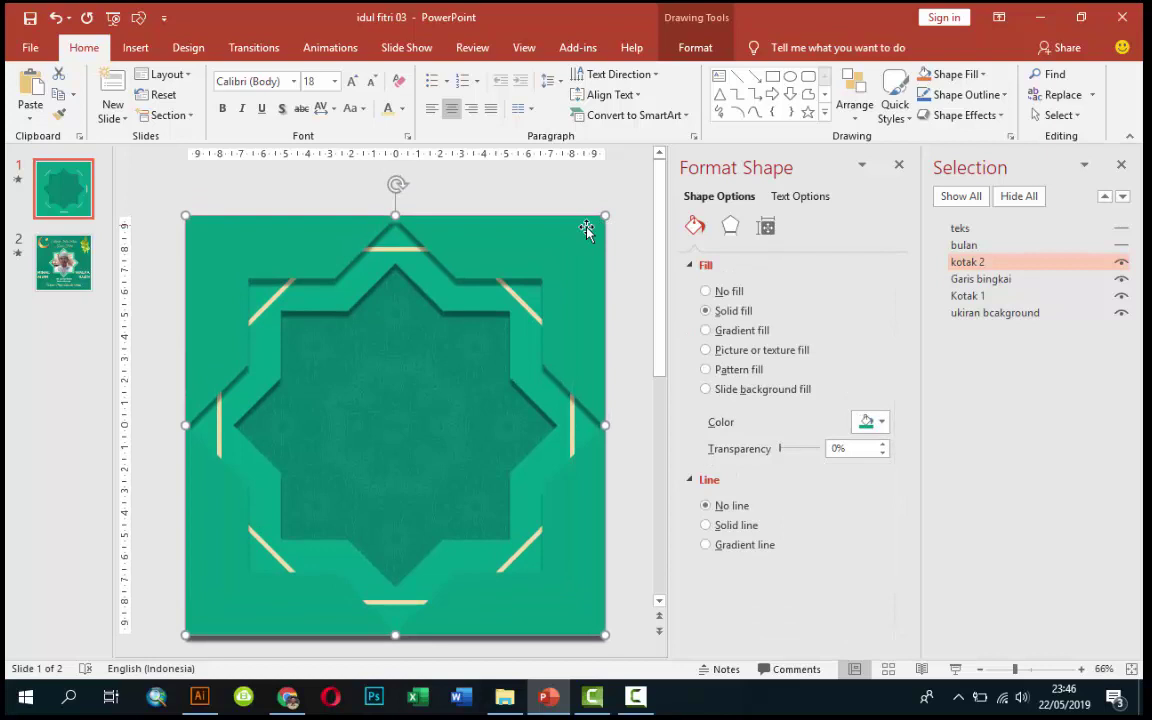
- Try a grey solid fill on the "kotak 2" shape and undo it
click(870, 424)
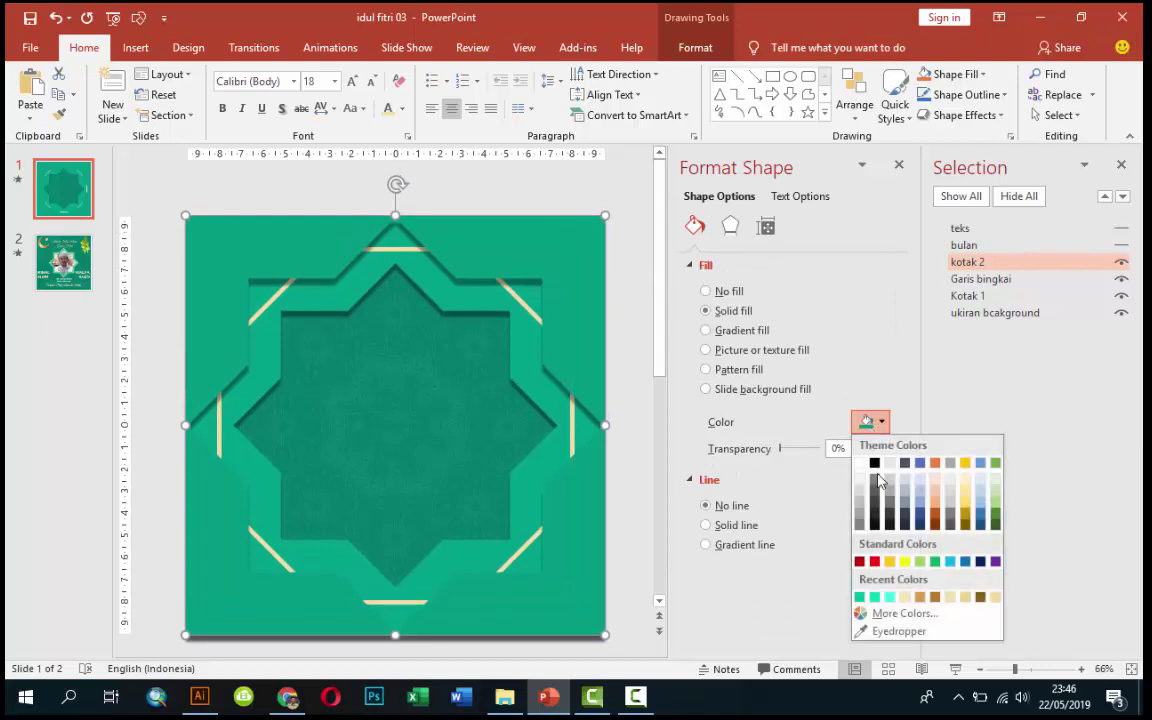
click(950, 511)
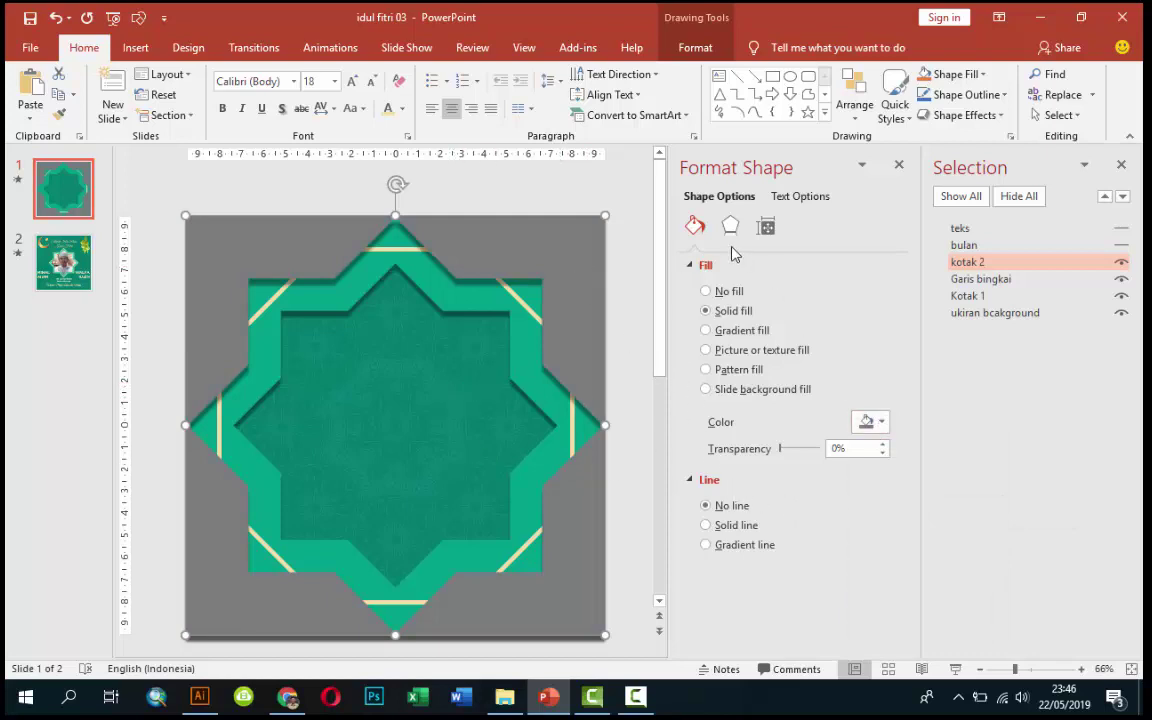
click(868, 421)
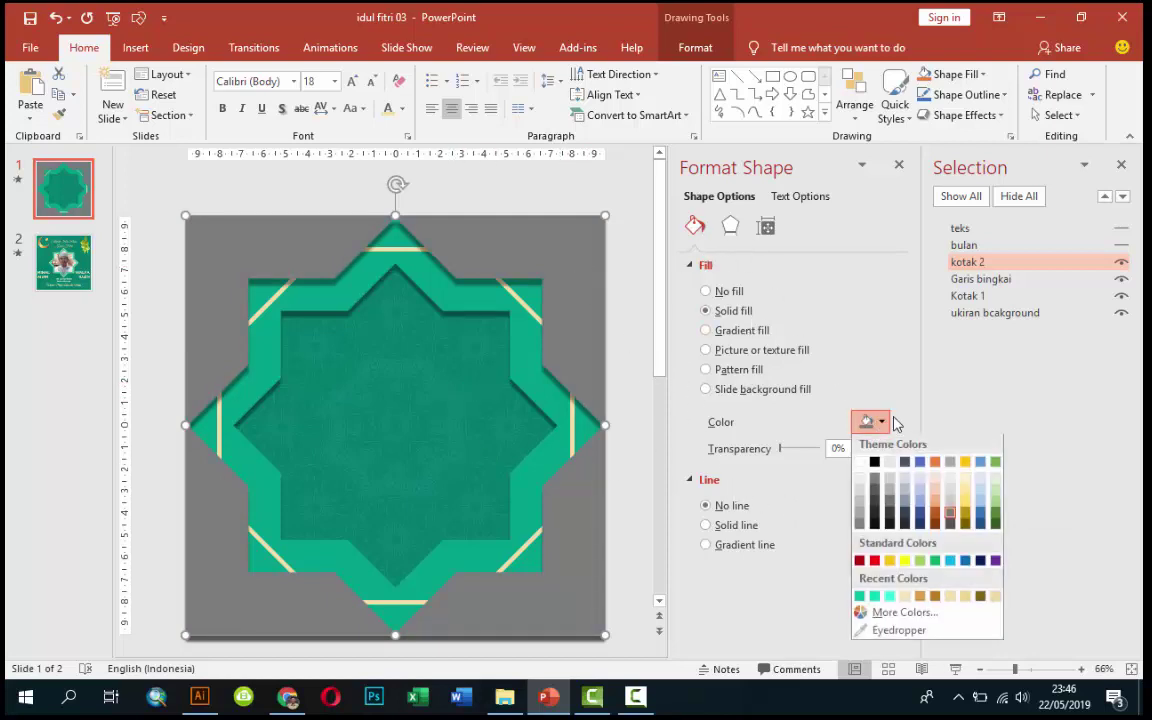
click(885, 343)
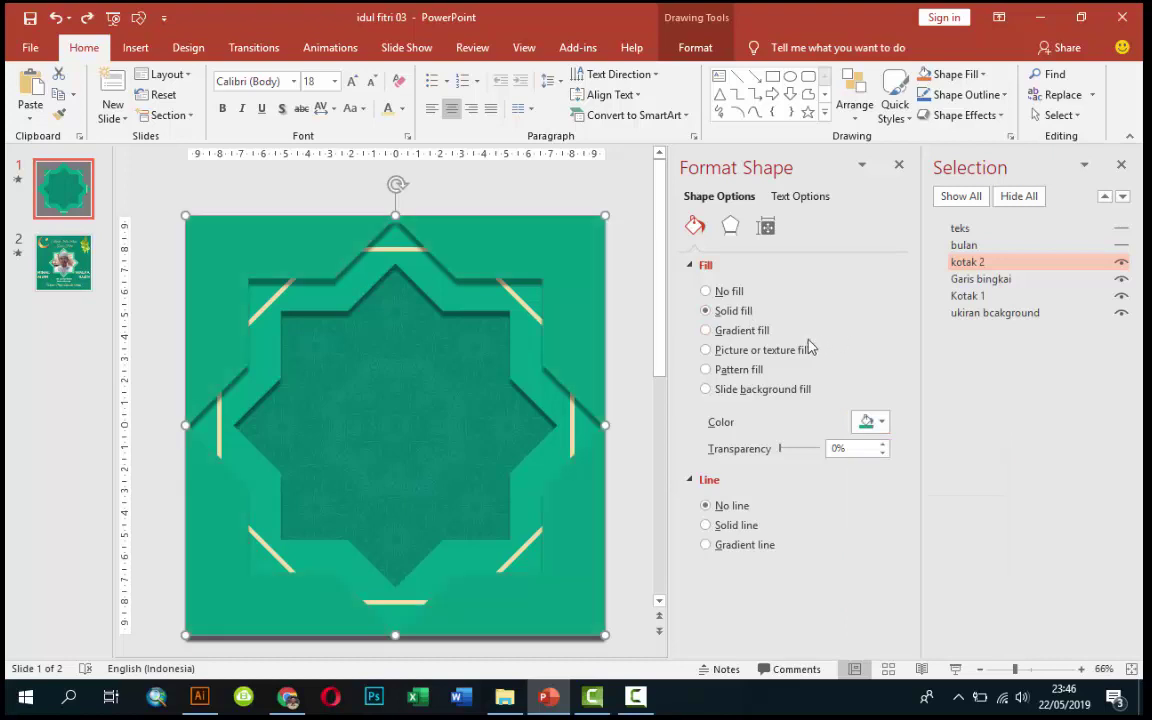
- Make the "bulan" crescent and the "teks" greeting visible, and hide "bulan" again so only the greeting shows
click(1120, 246)
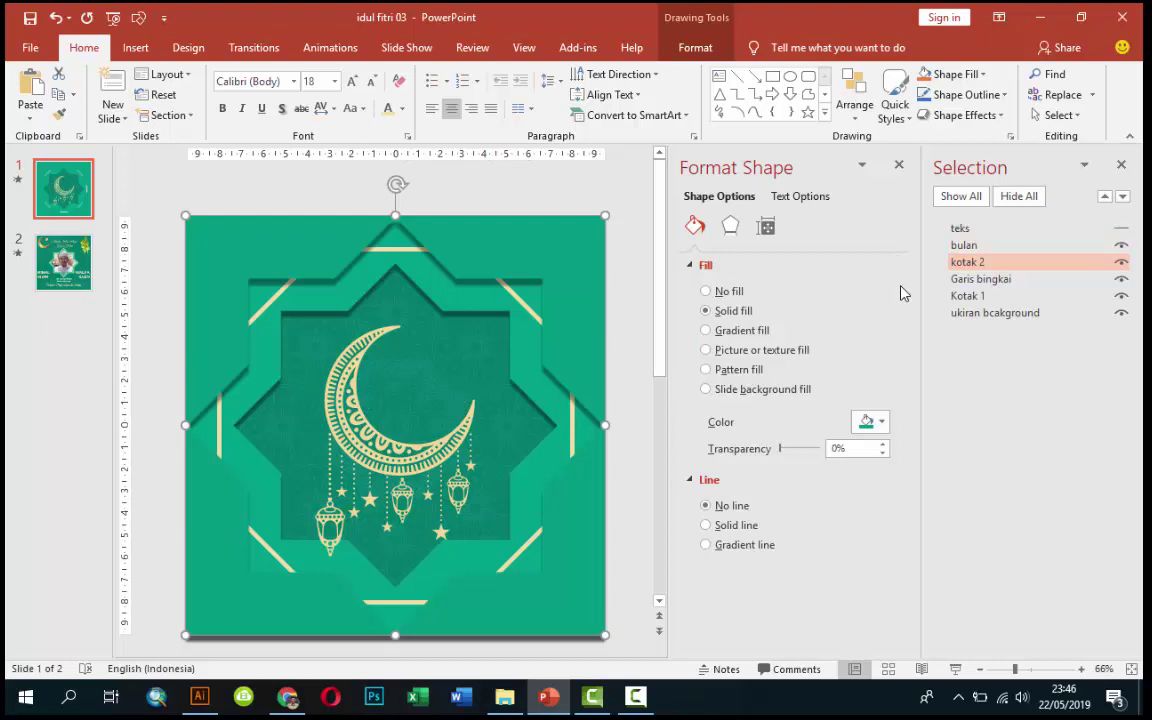
click(1121, 229)
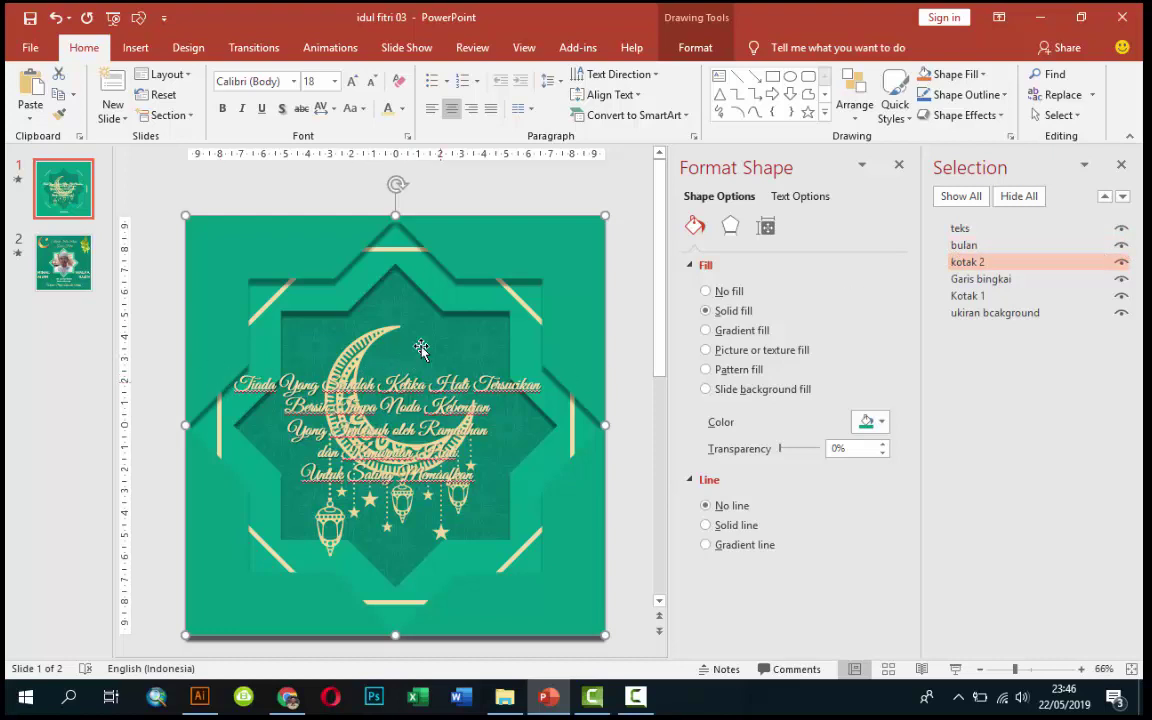
click(1121, 247)
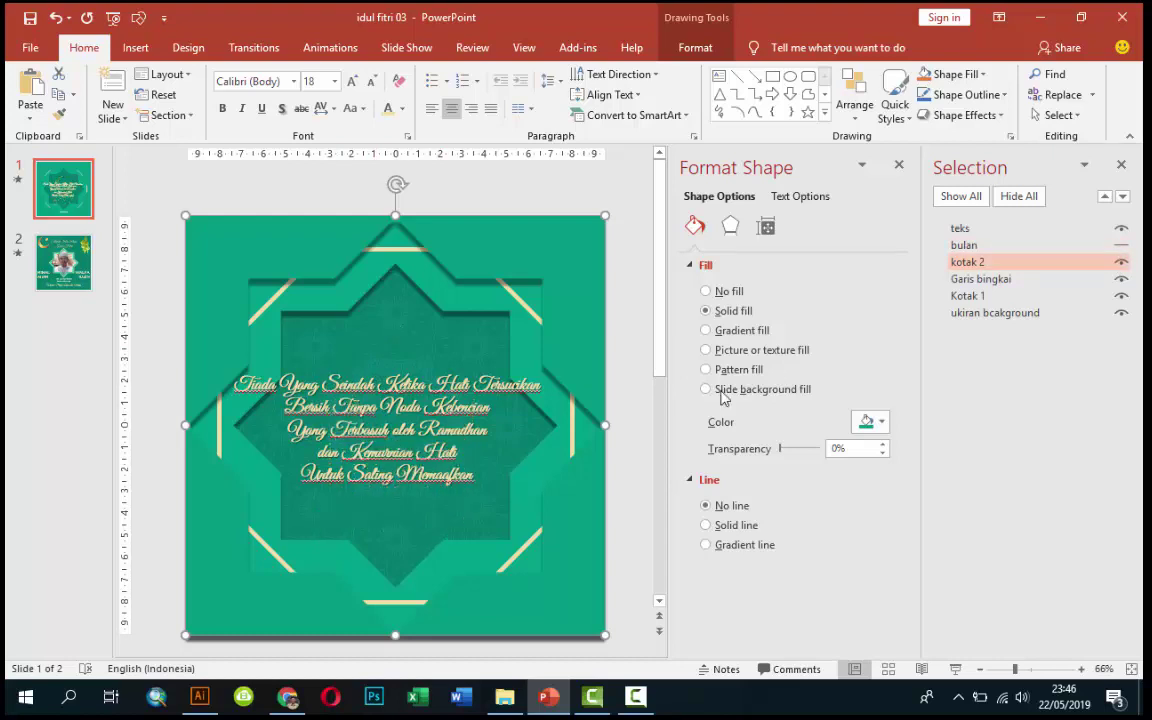
- Close the shape formatting options and move the "teks" greeting text box slightly upward
click(372, 383)
scroll(372, 383, down, 1)
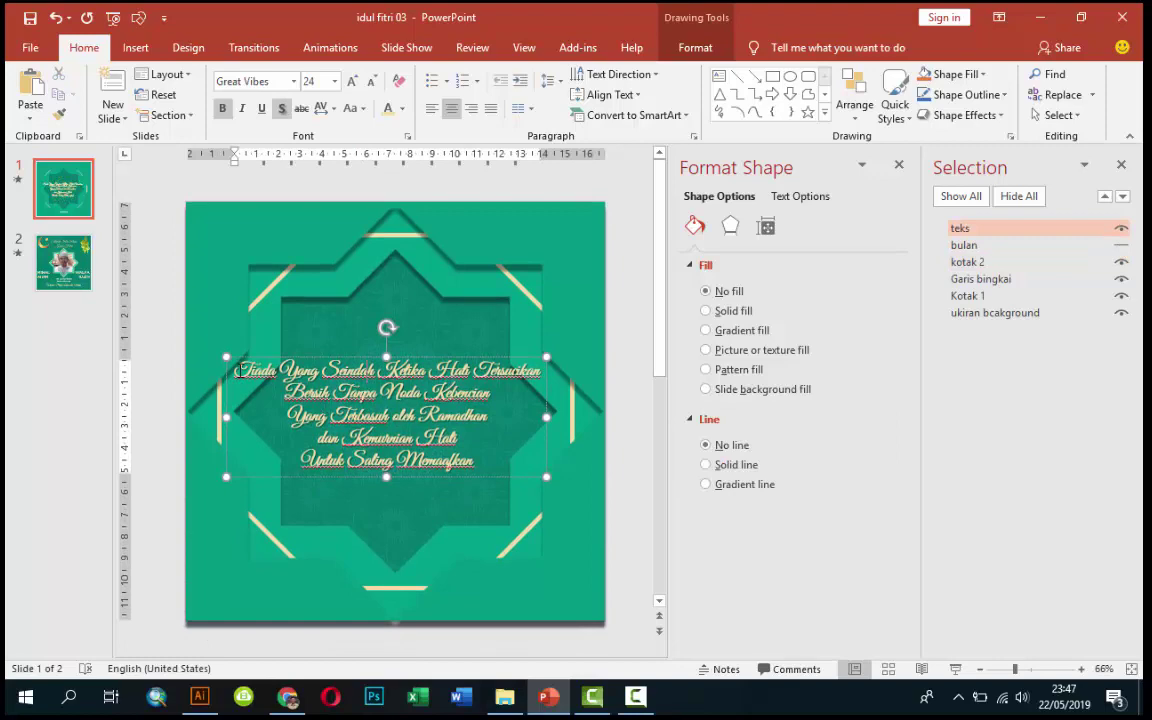
scroll(258, 368, up, 1)
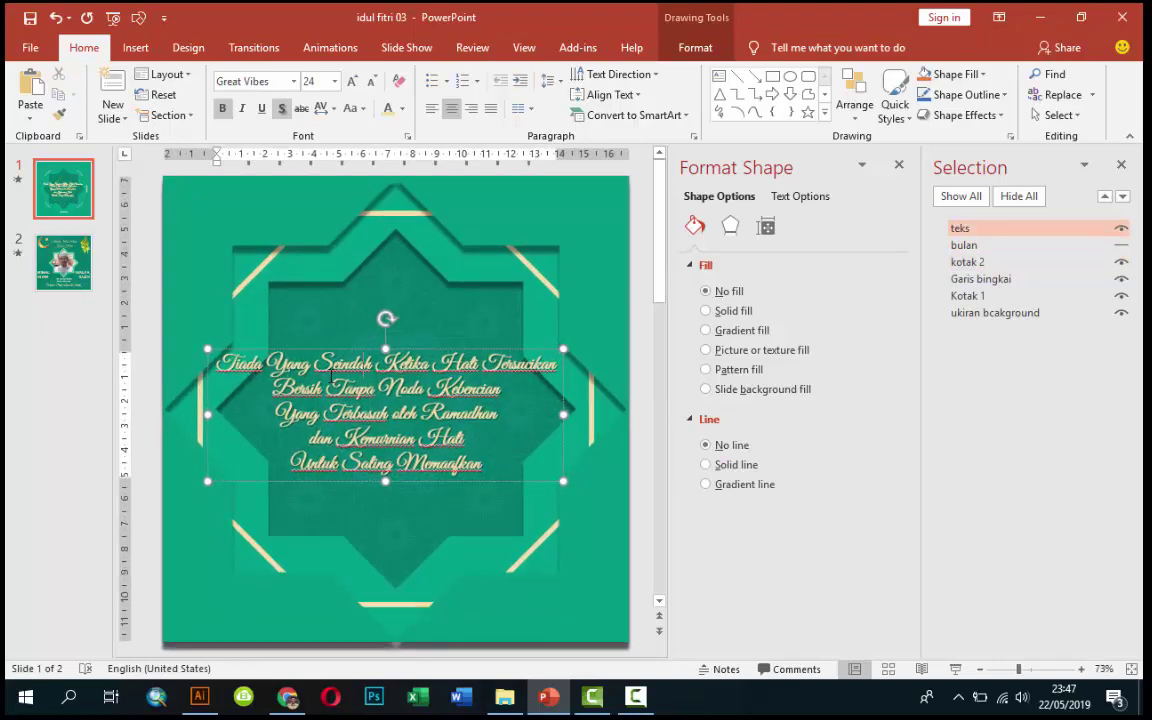
scroll(258, 368, up, 4)
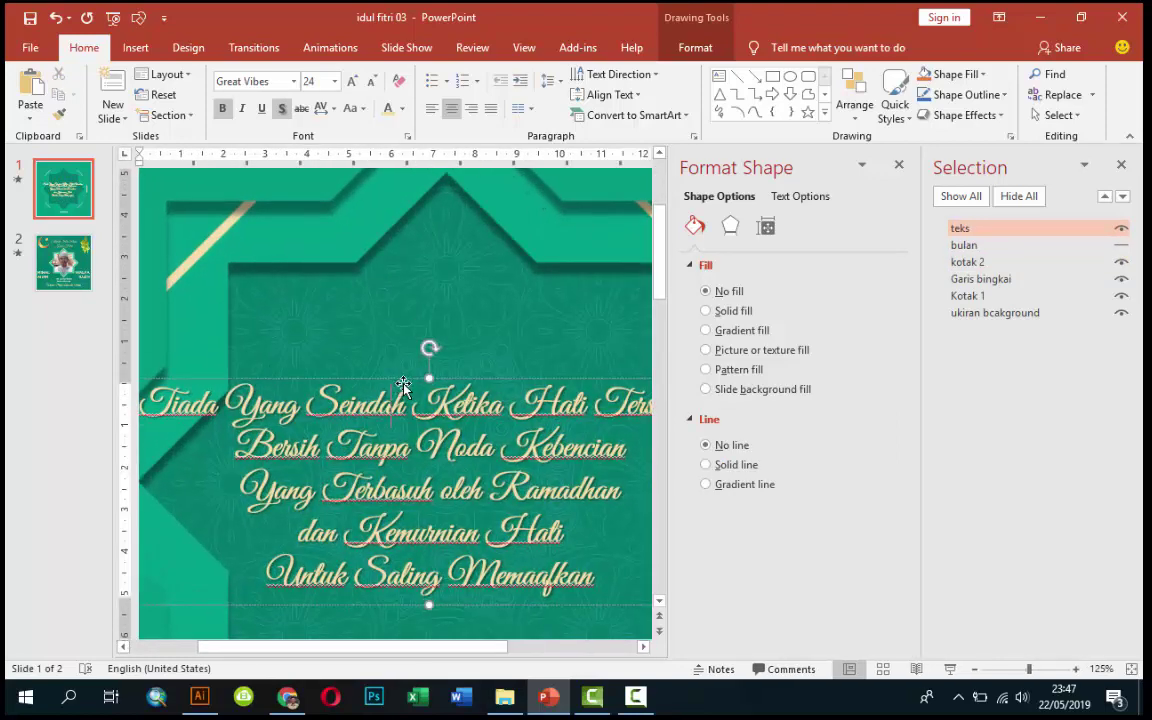
click(900, 166)
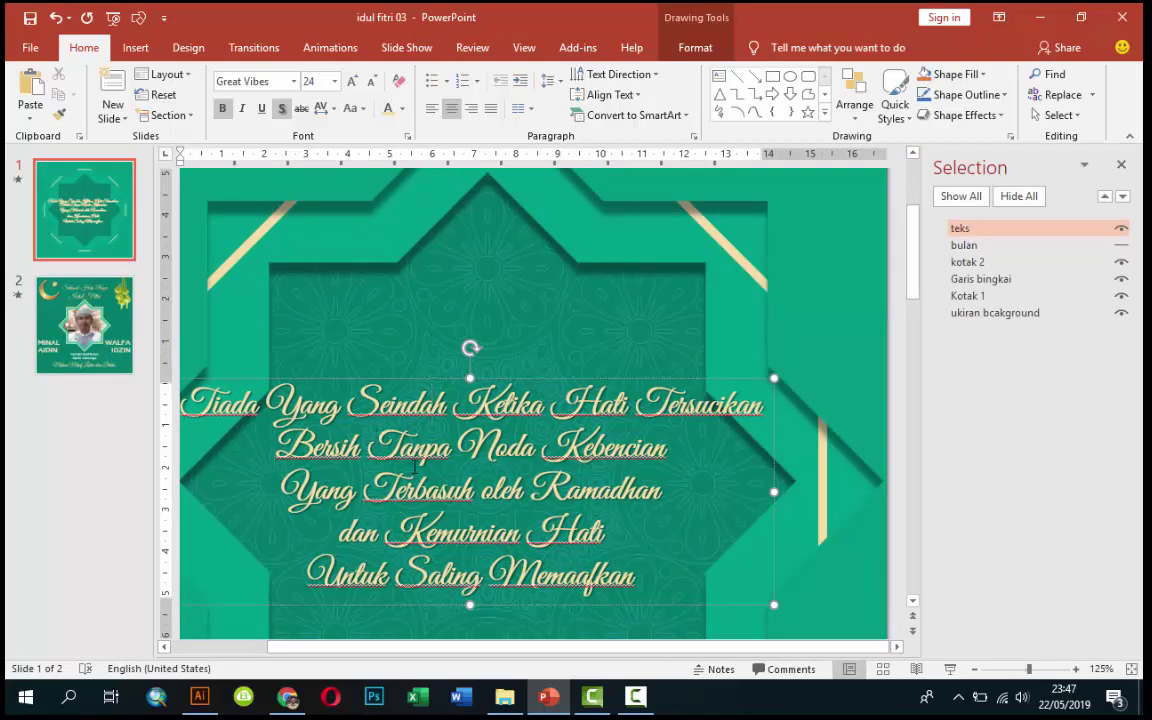
drag(527, 383, 527, 374)
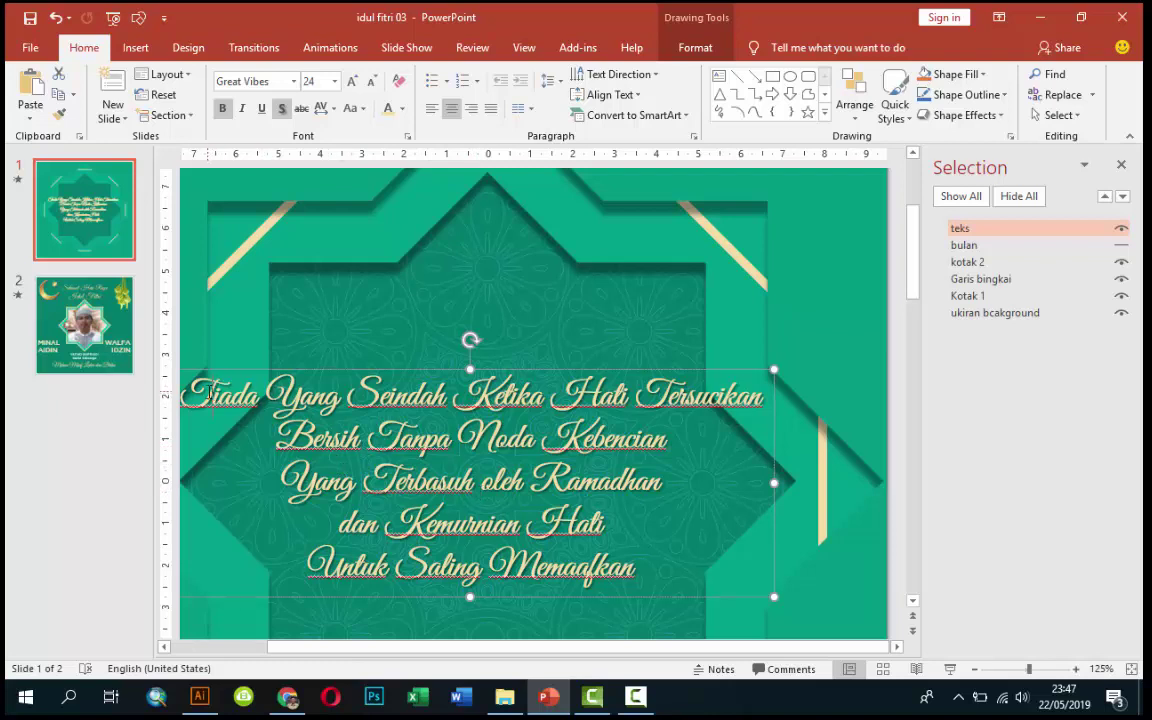
- Try replacing the word "Tiada" in the greeting's first line with "...." and undo the text edits
drag(185, 395, 632, 566)
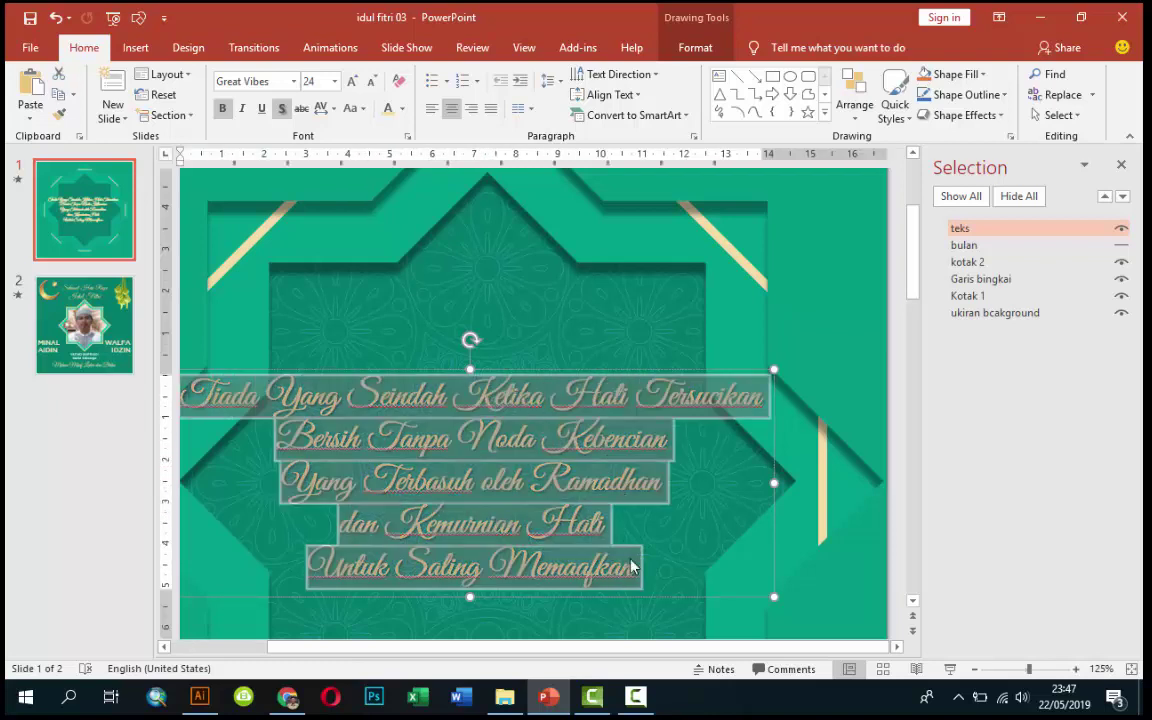
click(266, 397)
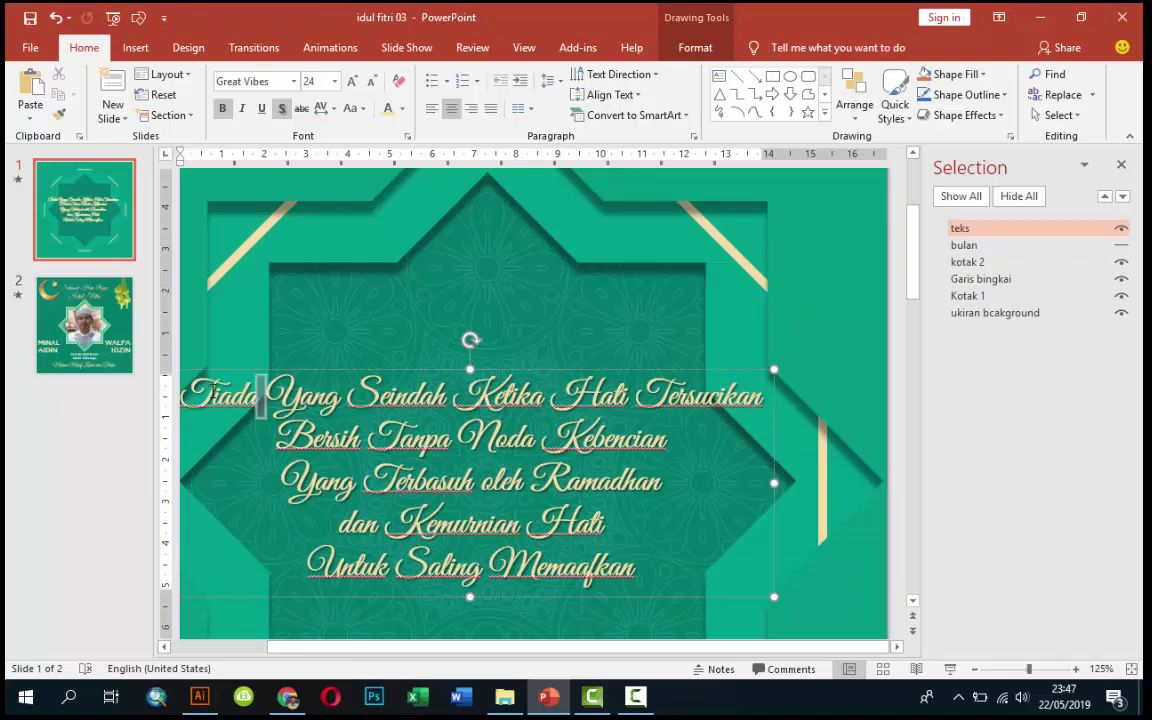
drag(266, 397, 180, 397)
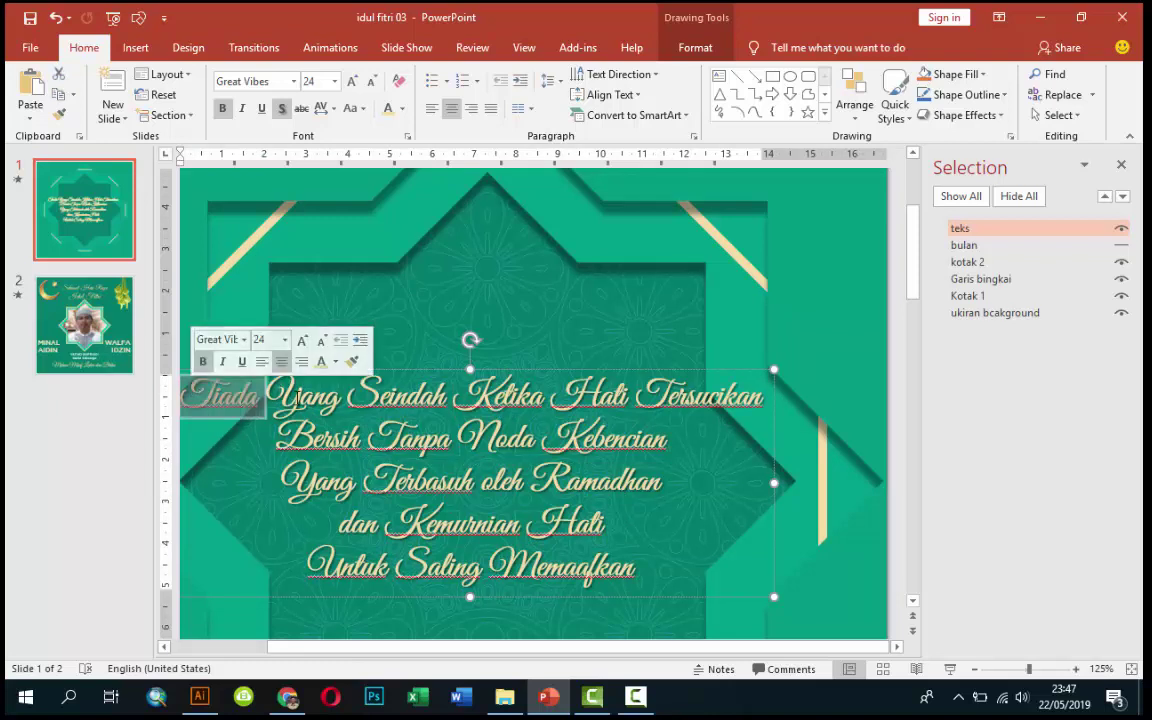
key(Delete)
text(....)
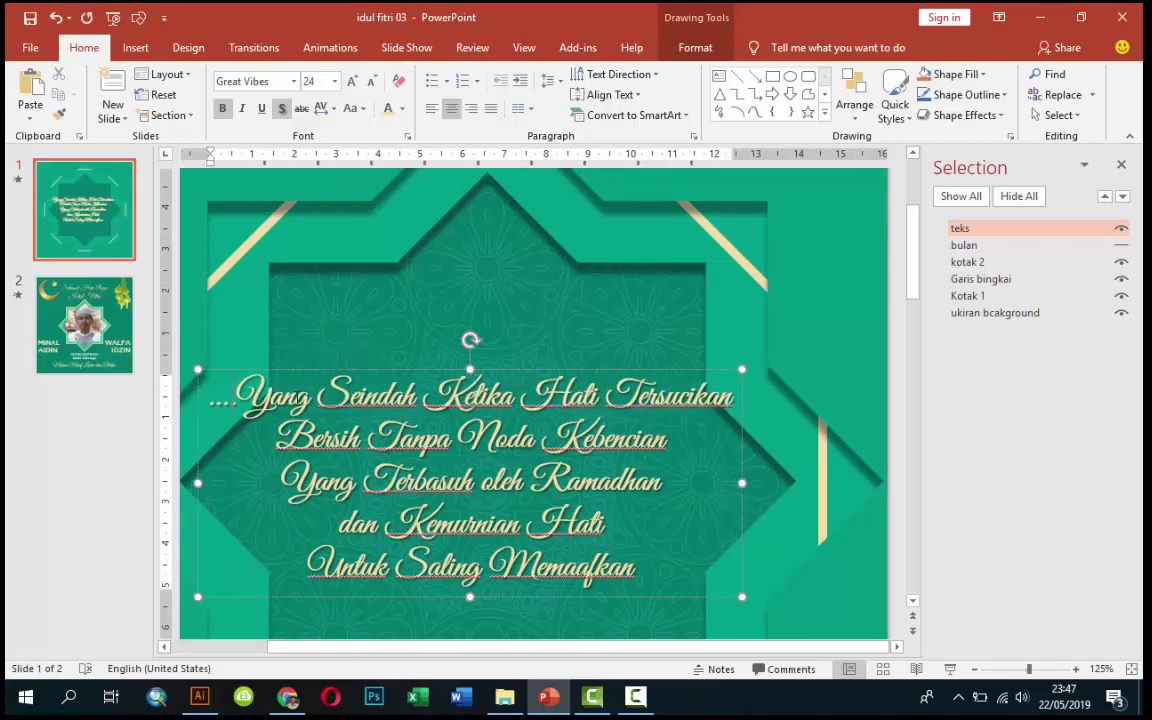
key(BackSpace)
key(BackSpace)
key(BackSpace)
key(BackSpace)
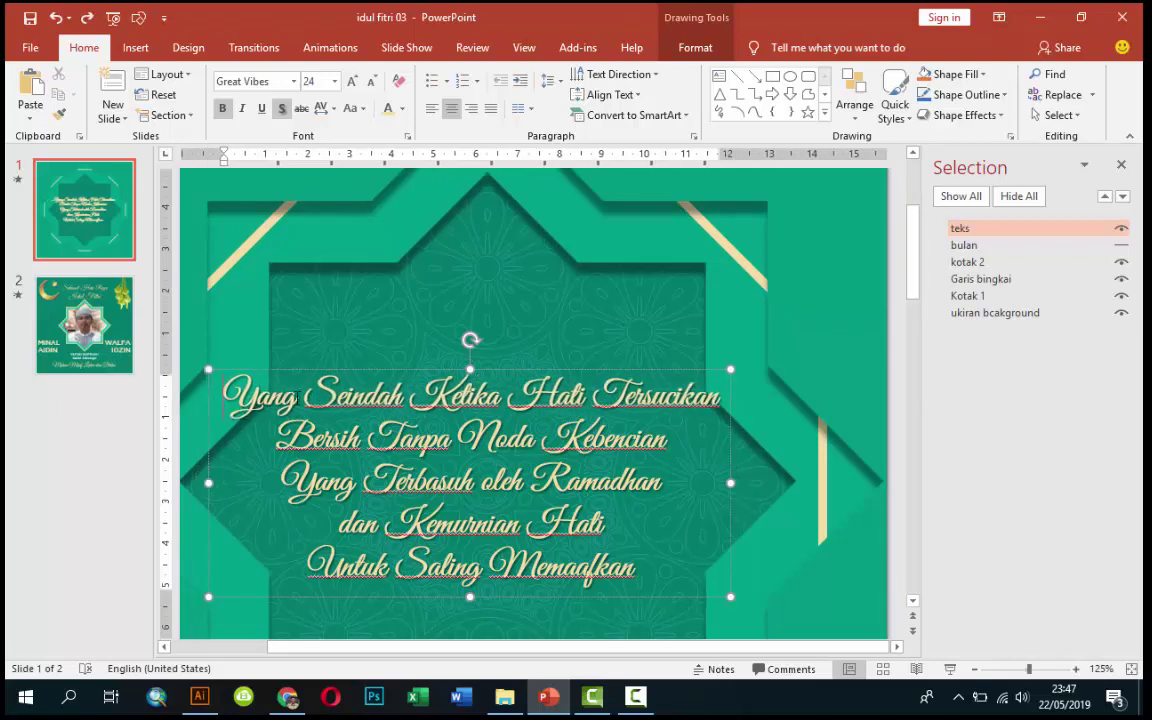
key(ctrl+z)
key(ctrl+z)
key(ctrl+z)
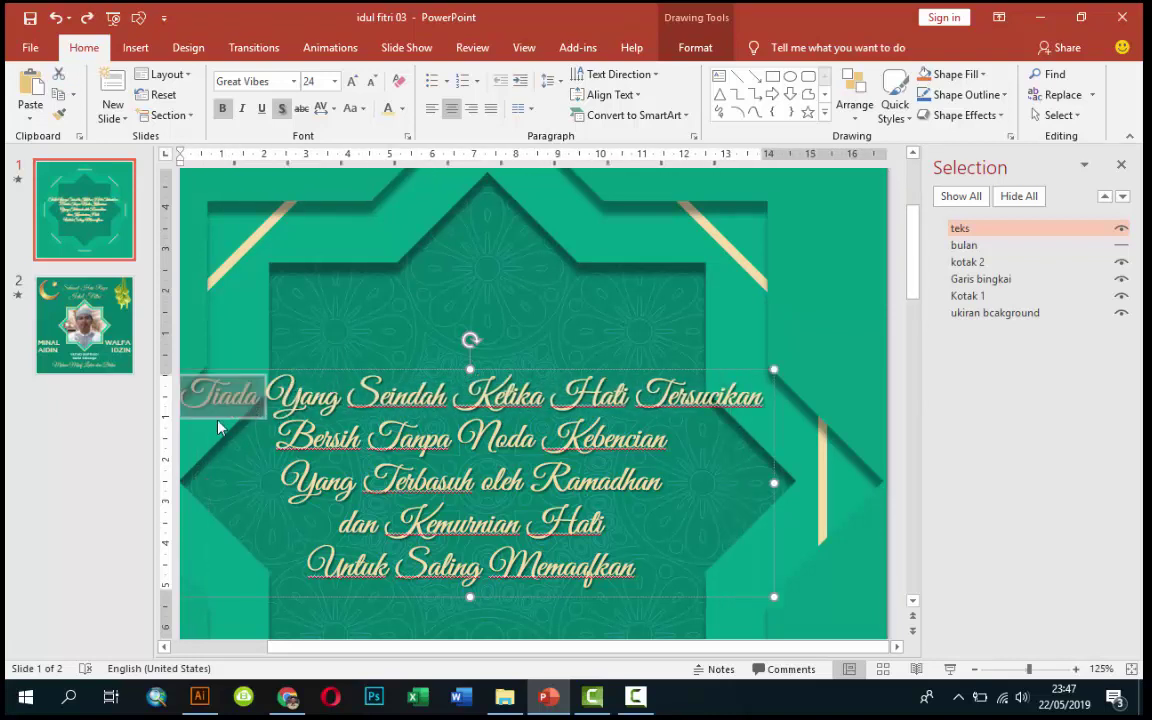
click(219, 427)
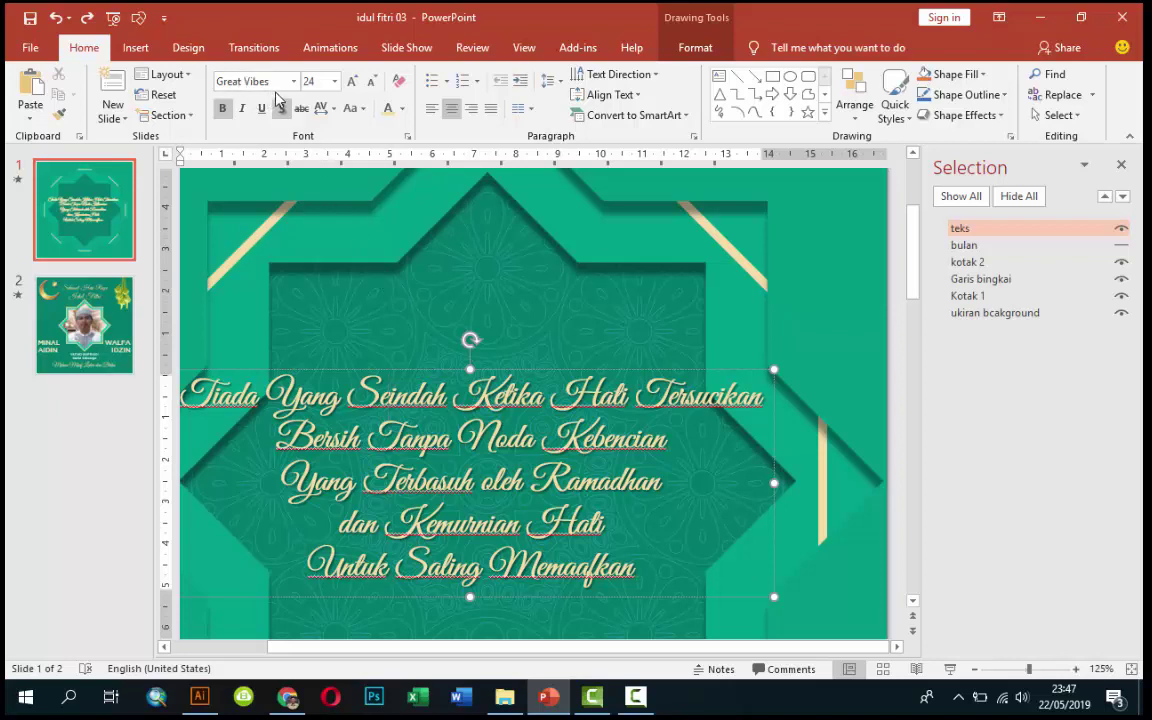
- Make the "bulan" crescent visible again behind the greeting and select it
click(530, 372)
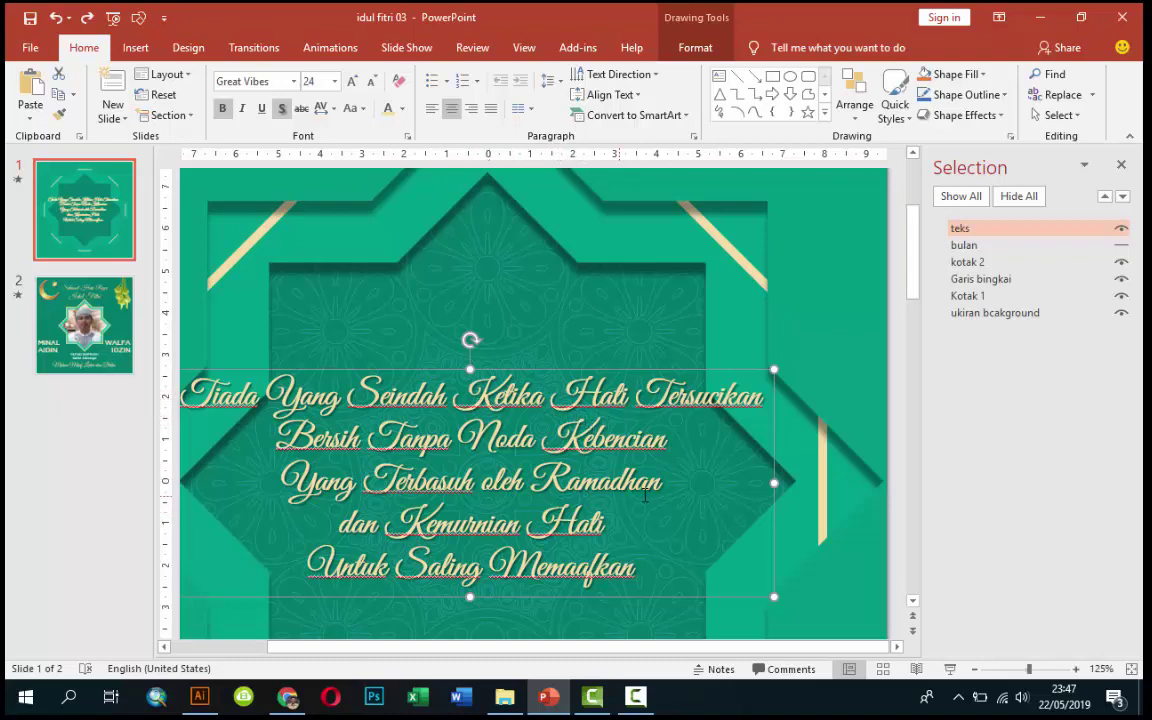
ctrl+scroll(674, 488, down, 2)
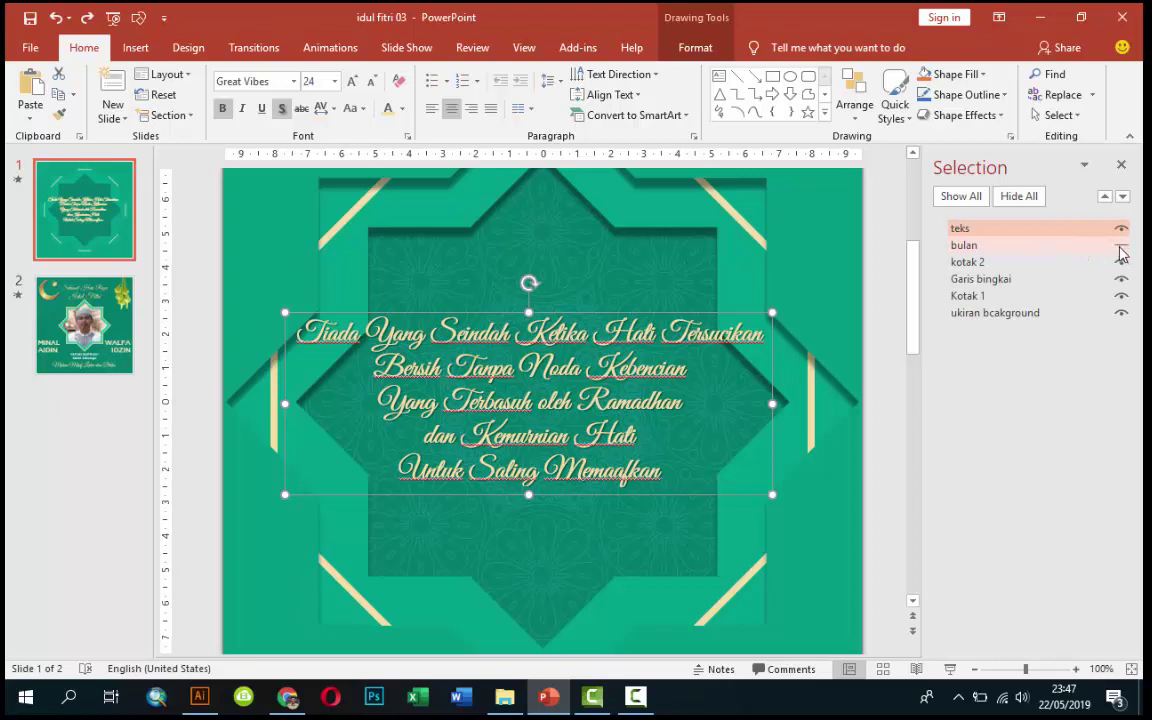
click(1121, 247)
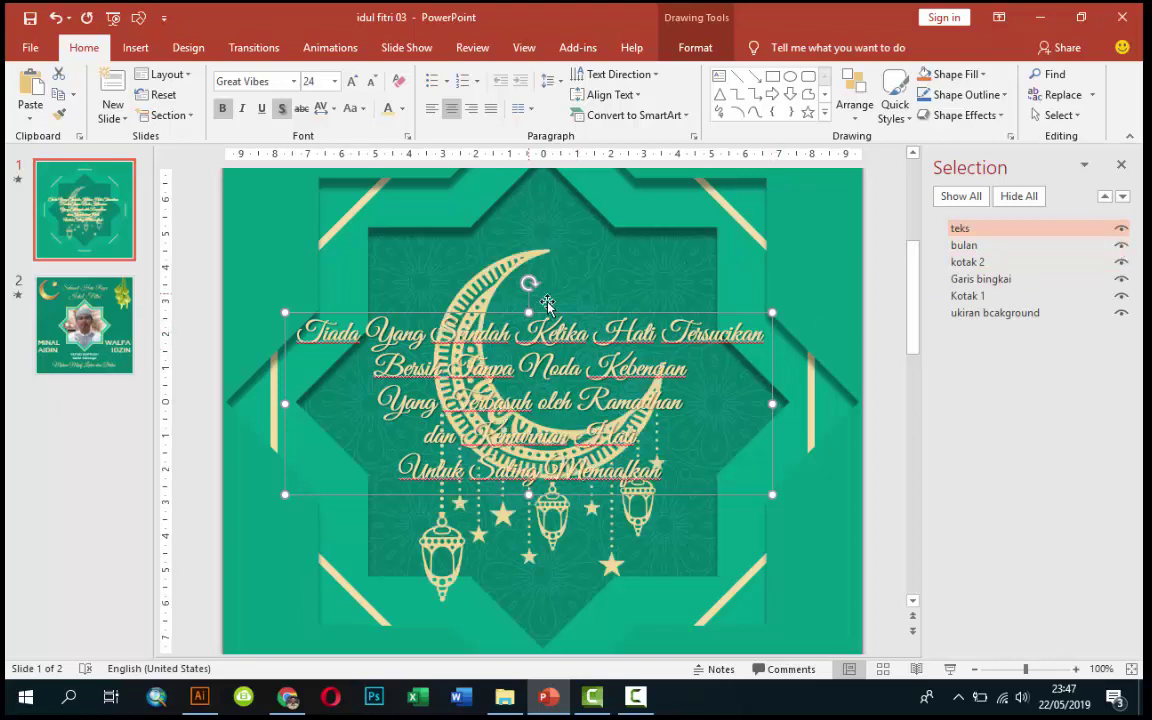
ctrl+scroll(576, 327, down, 3)
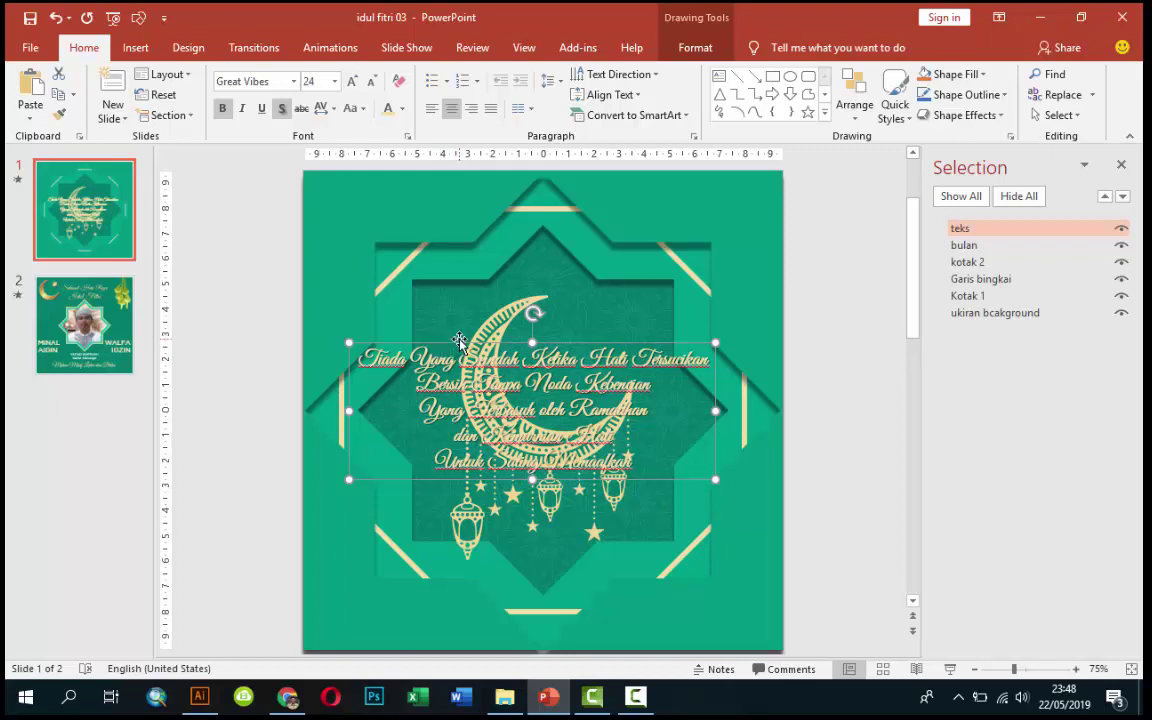
click(459, 341)
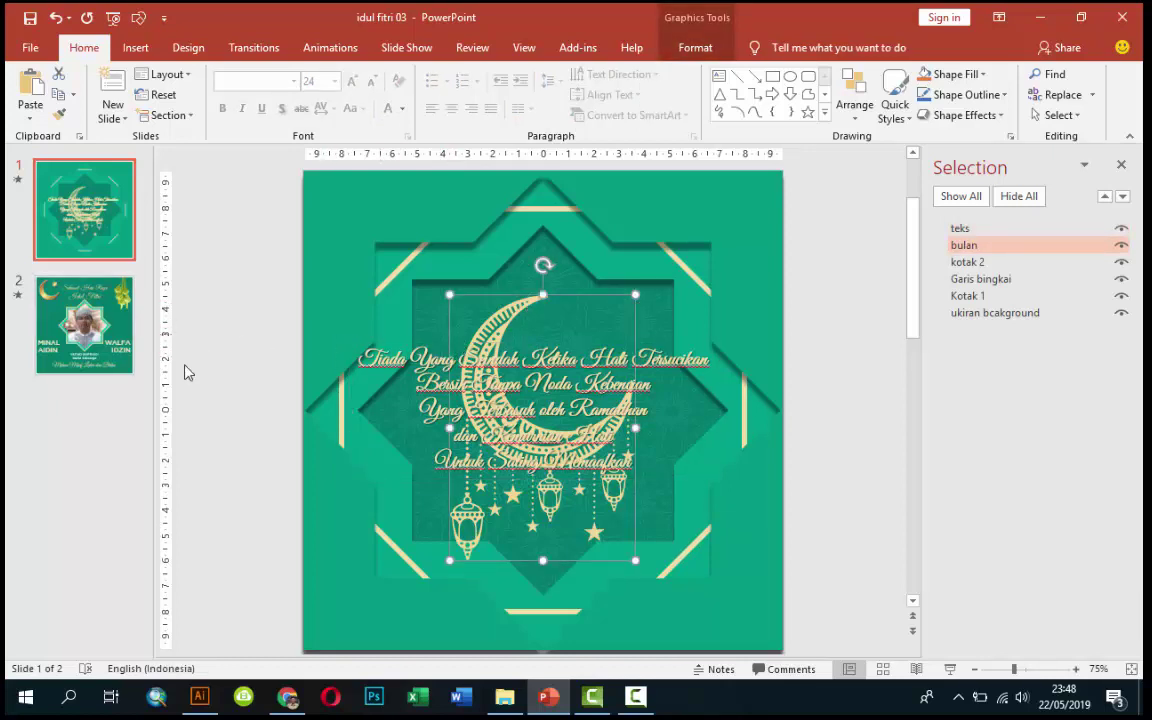
- Go to slide 2 and select the framed photo, then the sender's name text below it
click(88, 278)
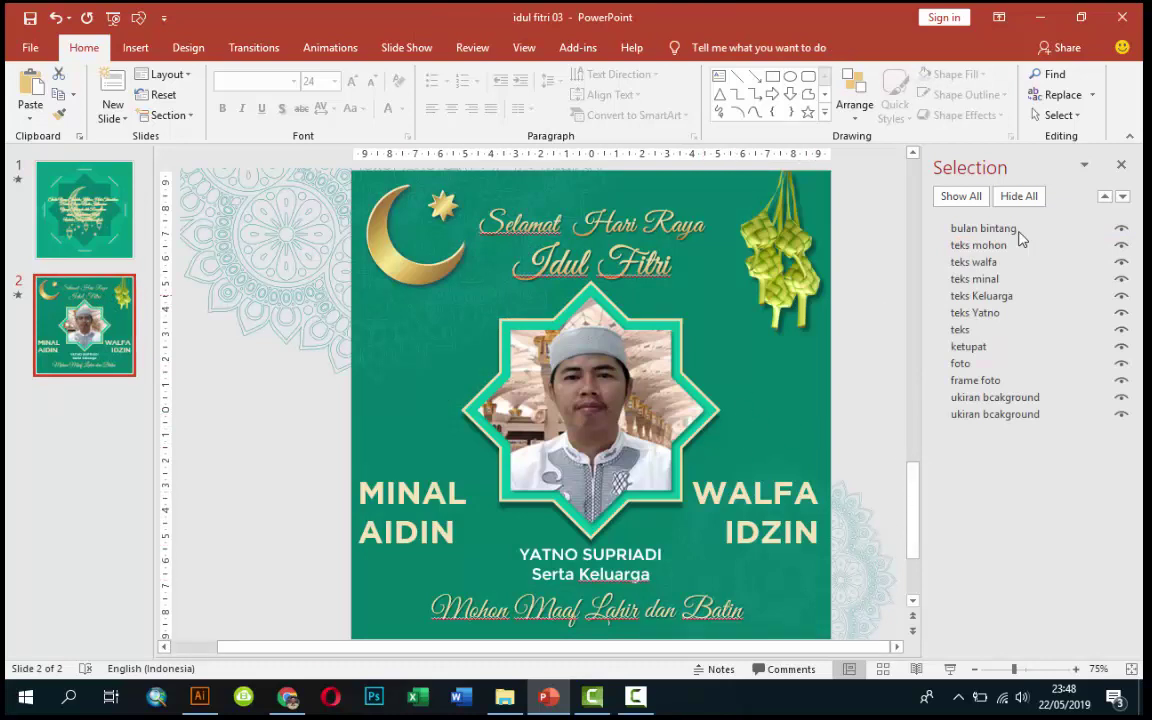
click(582, 408)
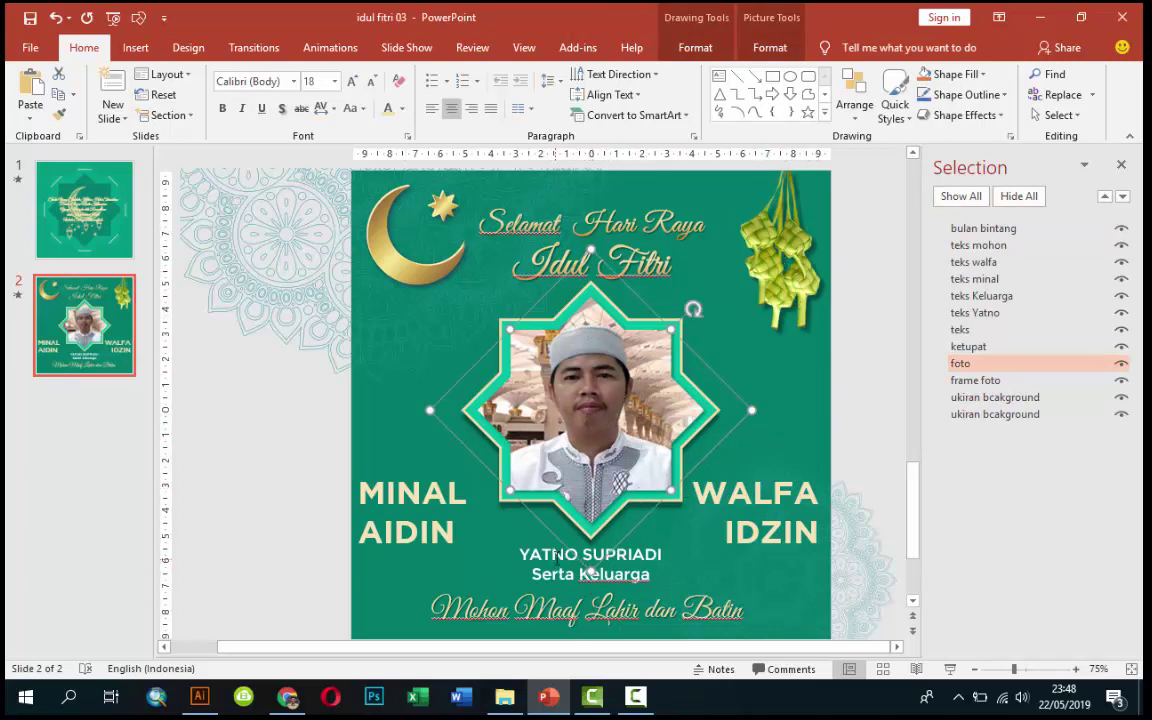
click(557, 556)
triple_click(590, 554)
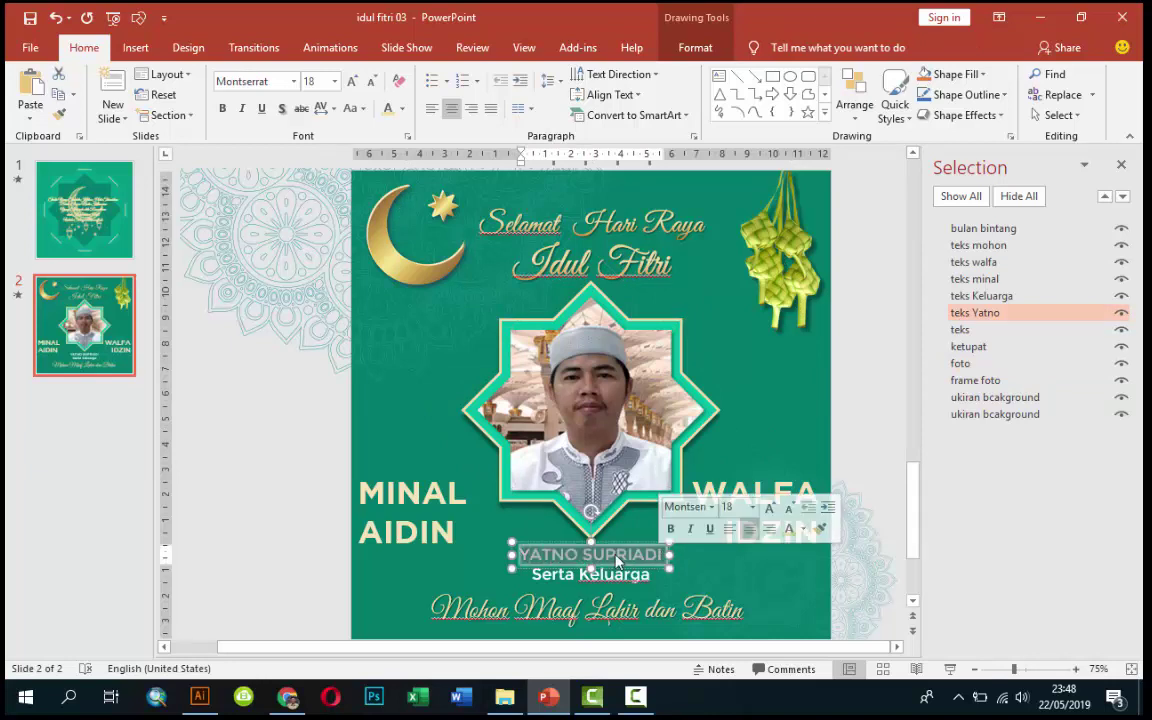
- Select the framed "foto" shape on slide 2 and open its picture fill settings
click(597, 375)
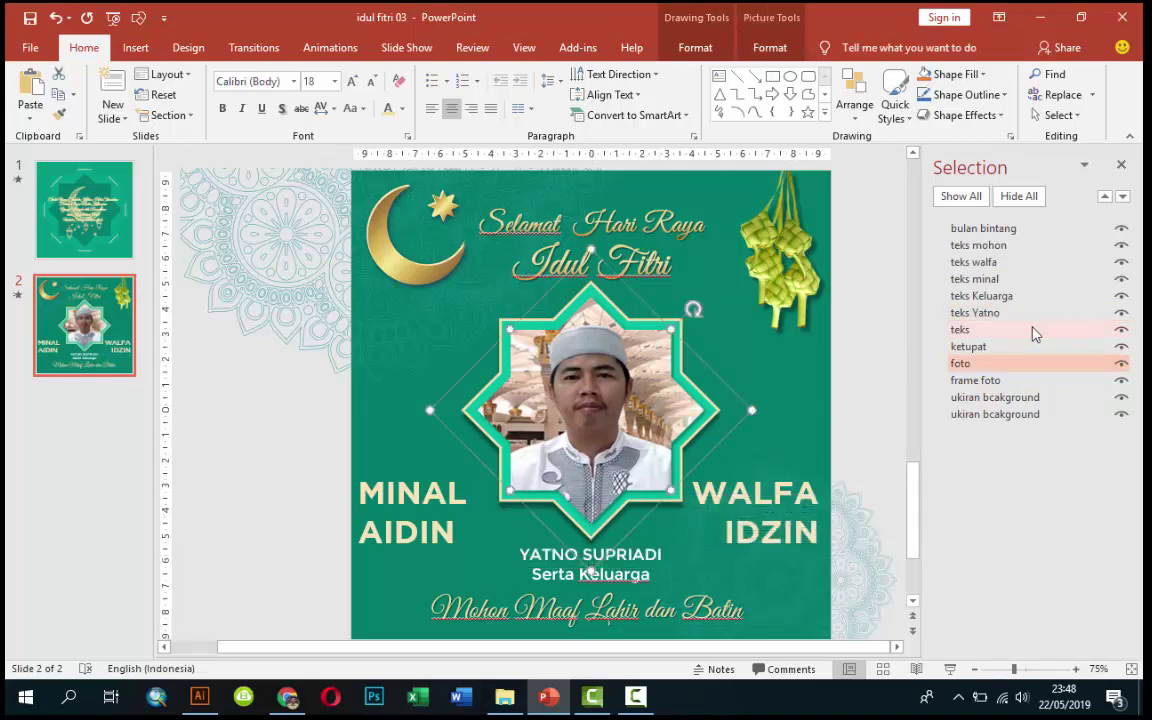
click(987, 366)
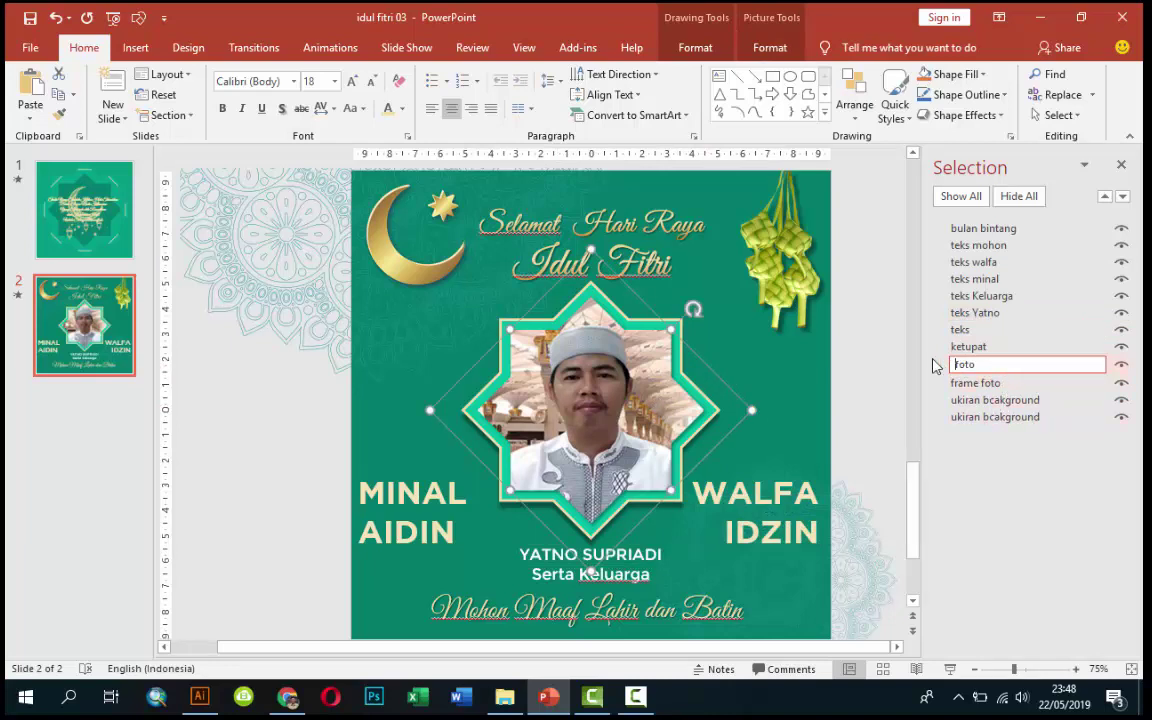
click(667, 388)
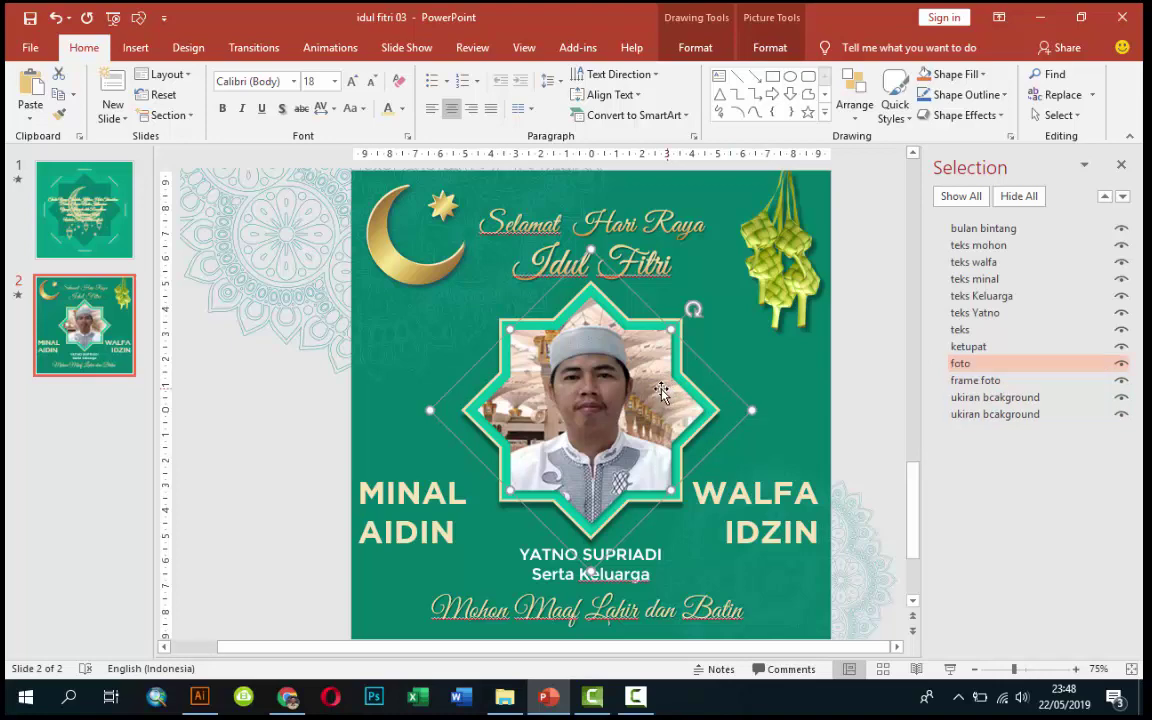
right_click(654, 390)
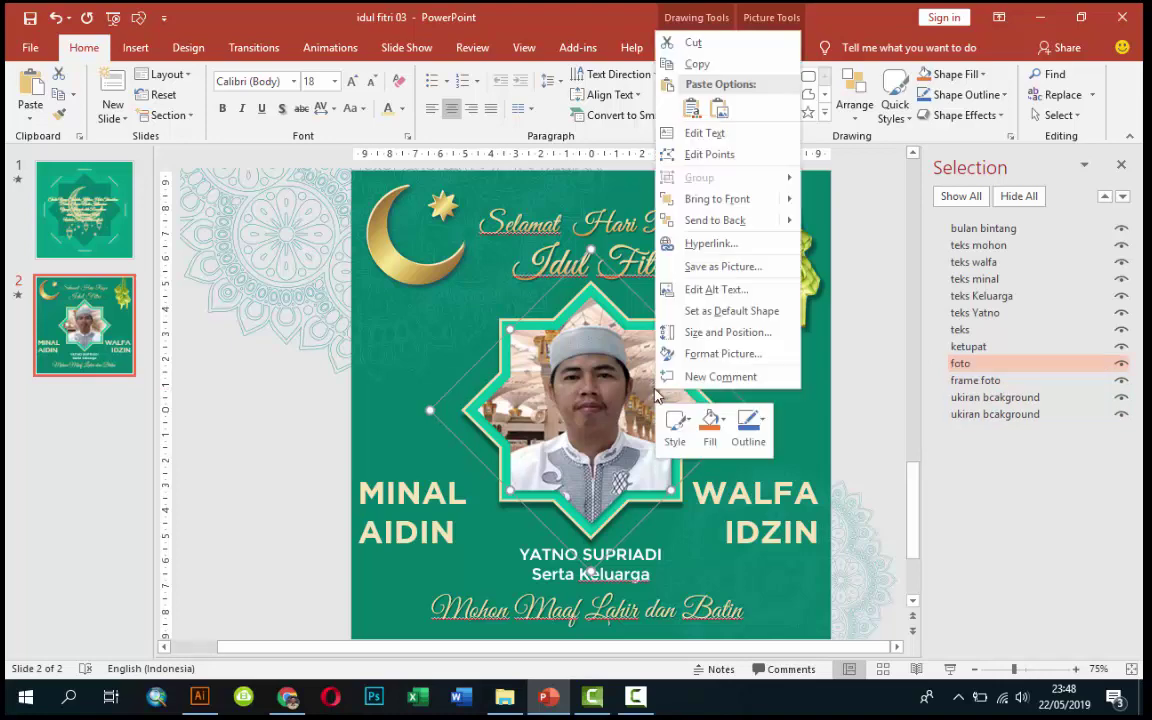
click(705, 354)
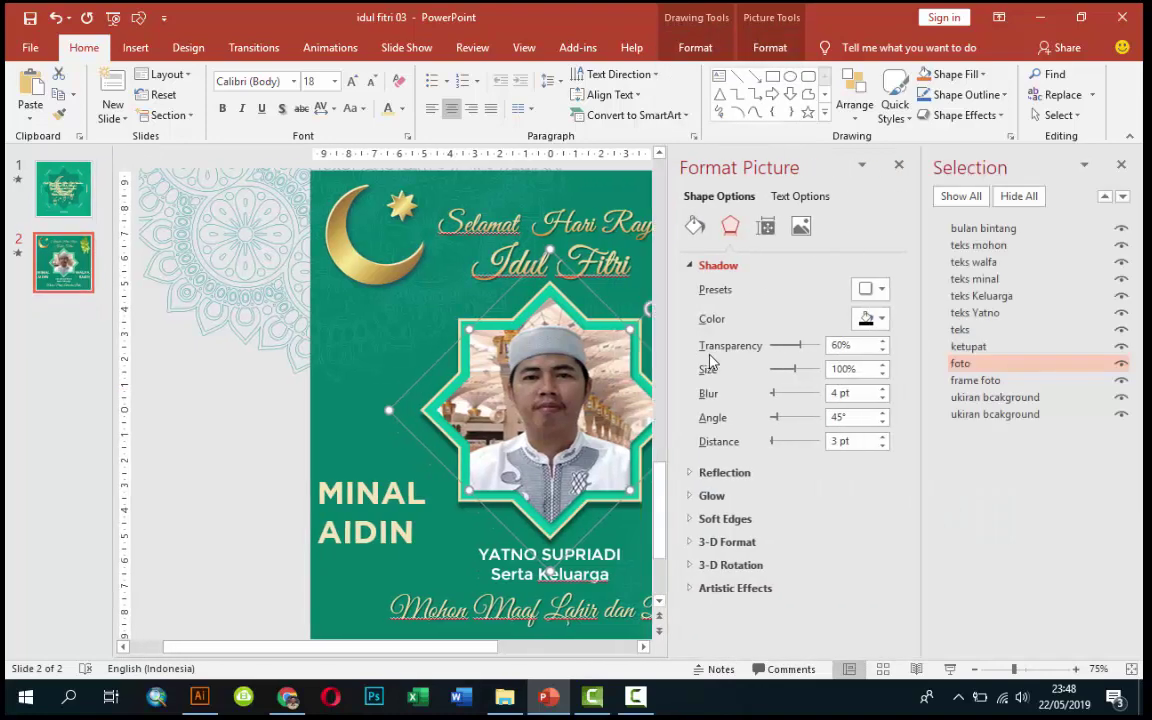
click(695, 227)
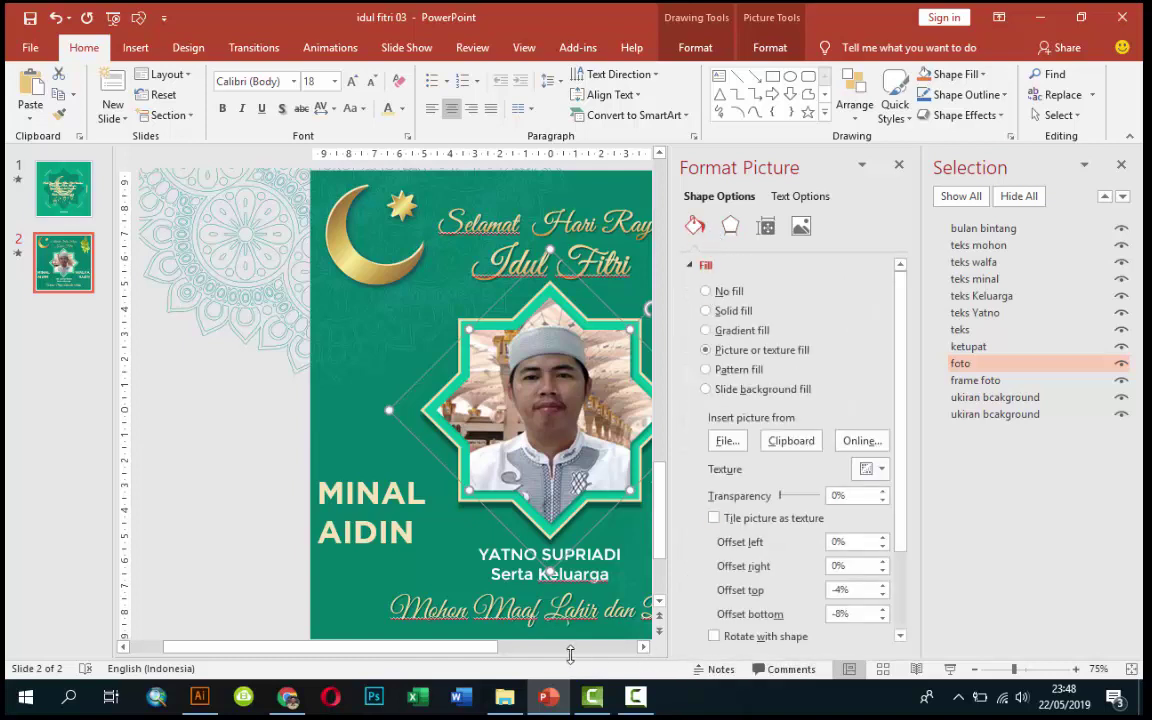
- Replace the framed photo's fill with the picture "cowok" from the "image" folder inside "idul fitri"
drag(483, 647, 540, 650)
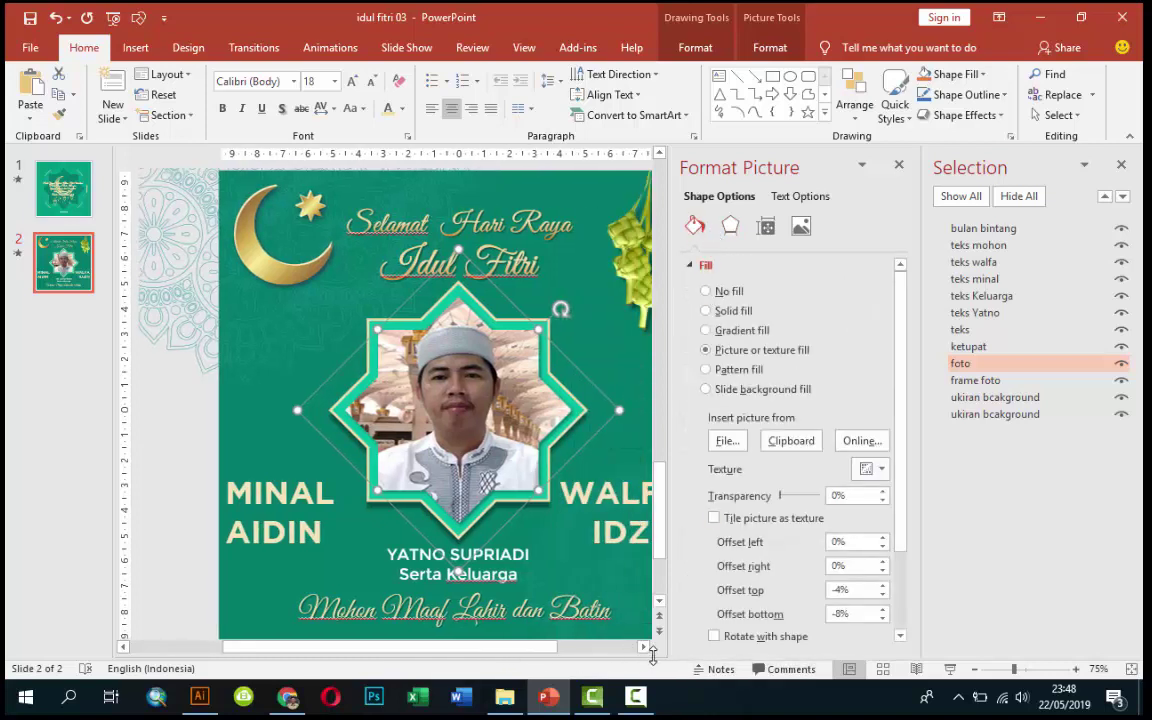
click(644, 647)
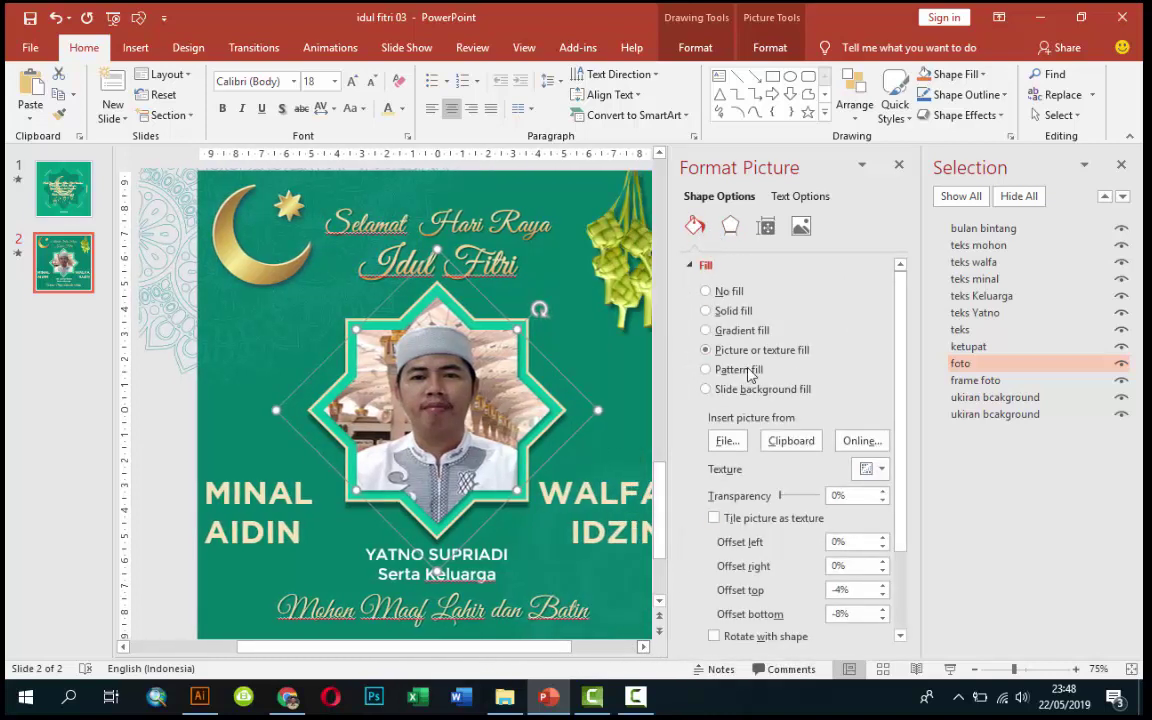
click(725, 442)
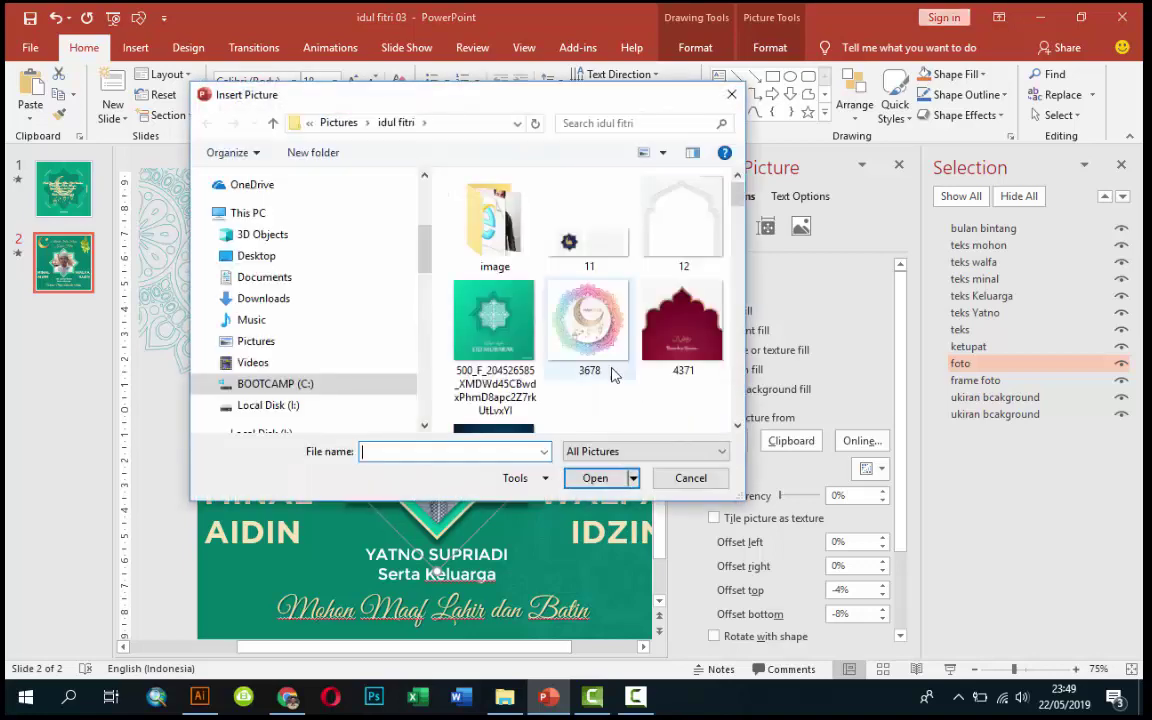
double_click(495, 228)
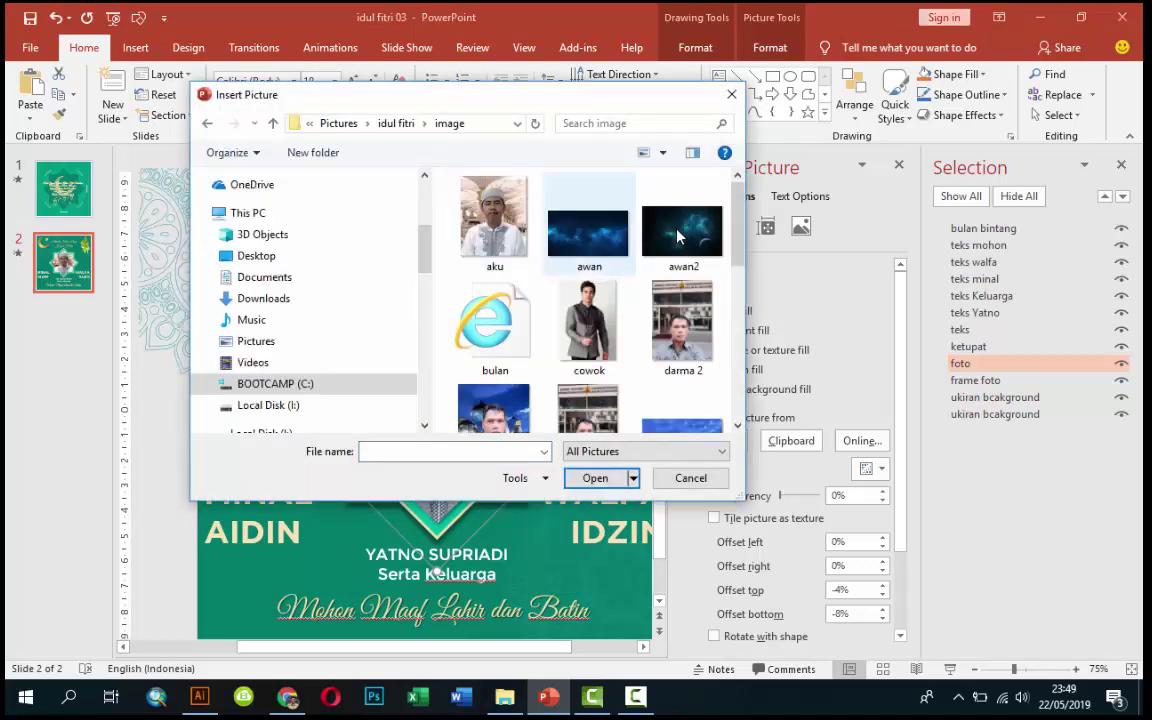
click(610, 325)
click(605, 478)
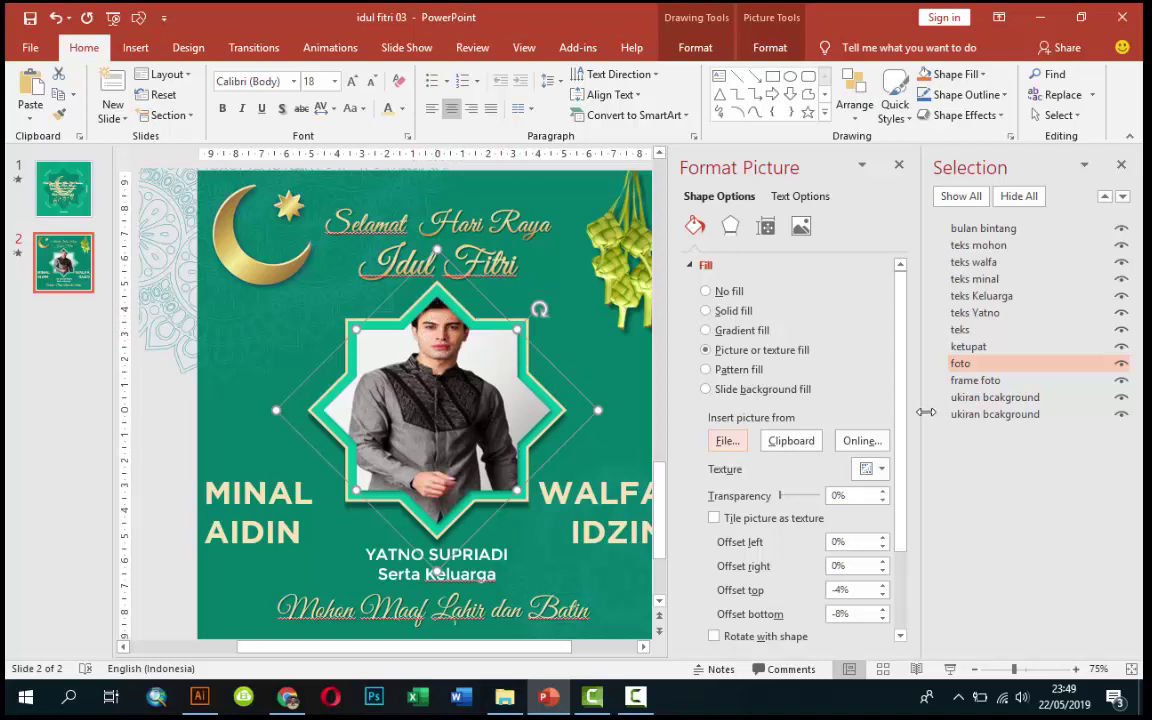
- Set the top offset of the framed photo's picture fill to 9%
drag(912, 349, 910, 434)
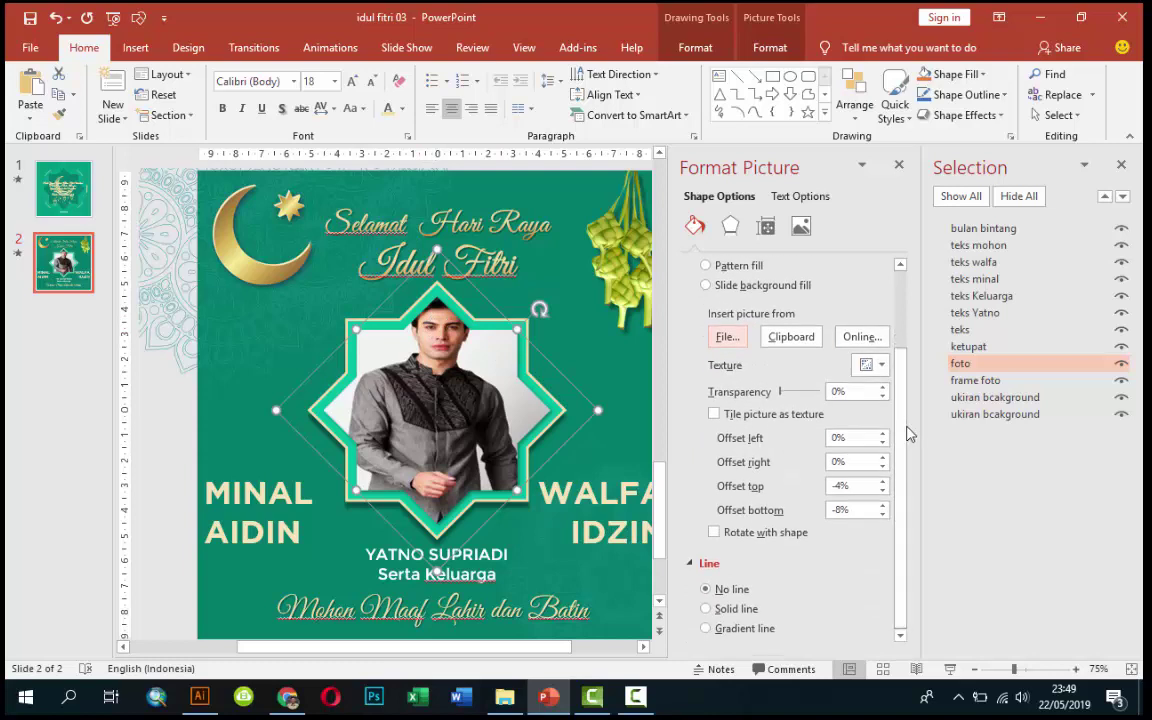
click(883, 482)
click(883, 482)
click(883, 482)
click(883, 482)
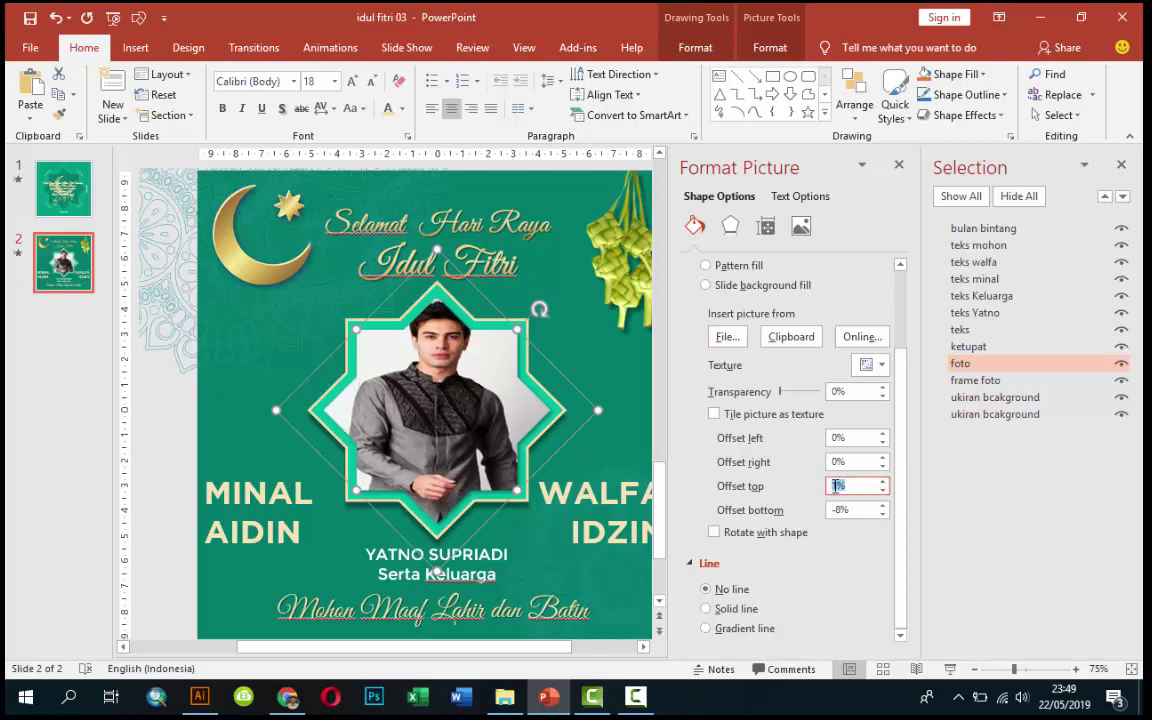
click(883, 482)
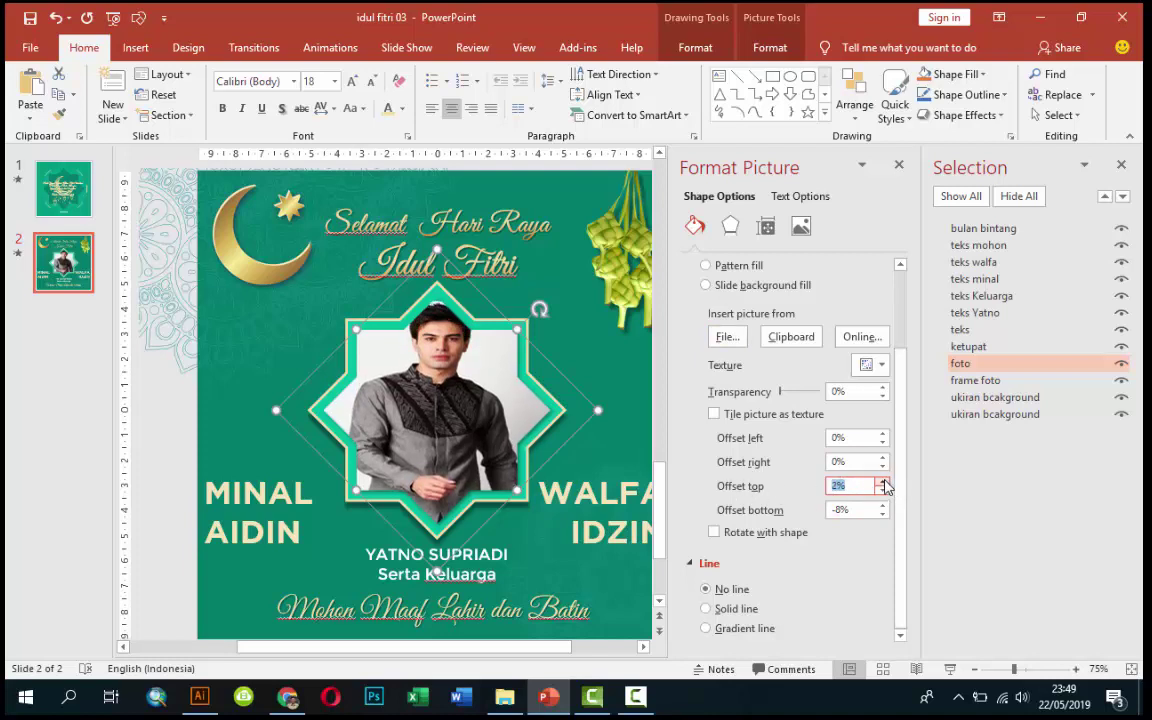
click(883, 482)
click(883, 482)
click(883, 482)
click(883, 482)
click(883, 482)
click(883, 482)
click(883, 482)
click(883, 482)
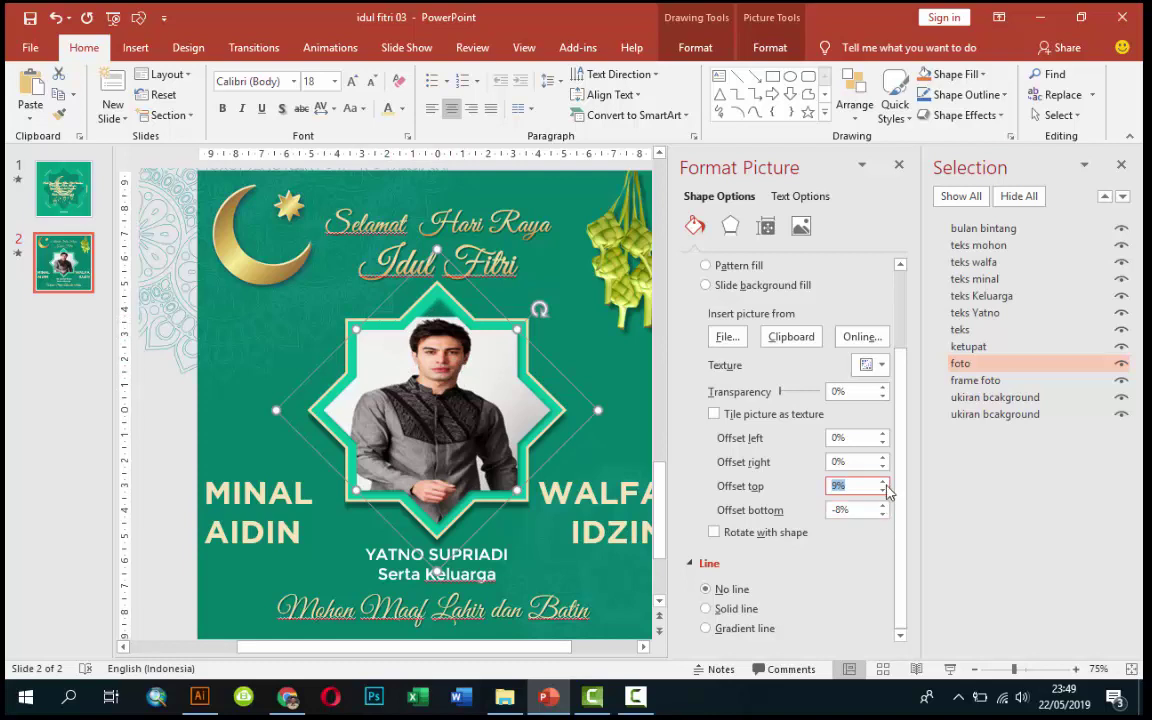
- Try a larger left offset for the framed picture and return it to 0%
click(883, 436)
click(883, 436)
click(883, 436)
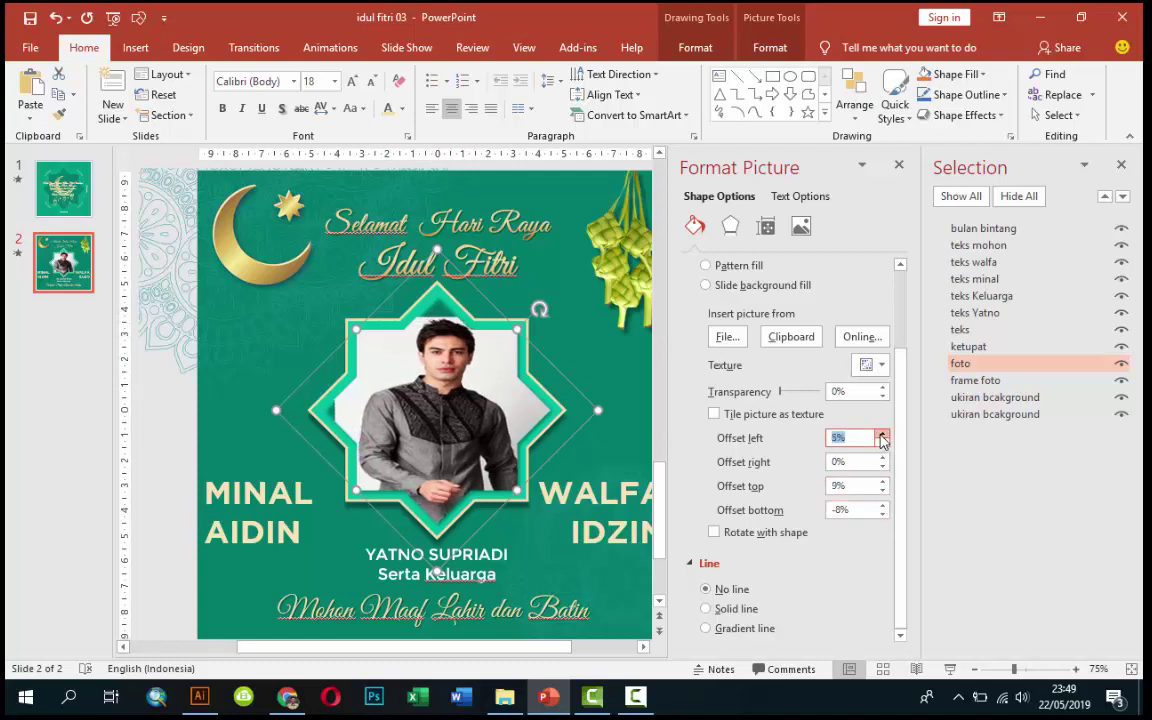
click(883, 436)
click(883, 443)
click(883, 443)
click(883, 443)
click(883, 443)
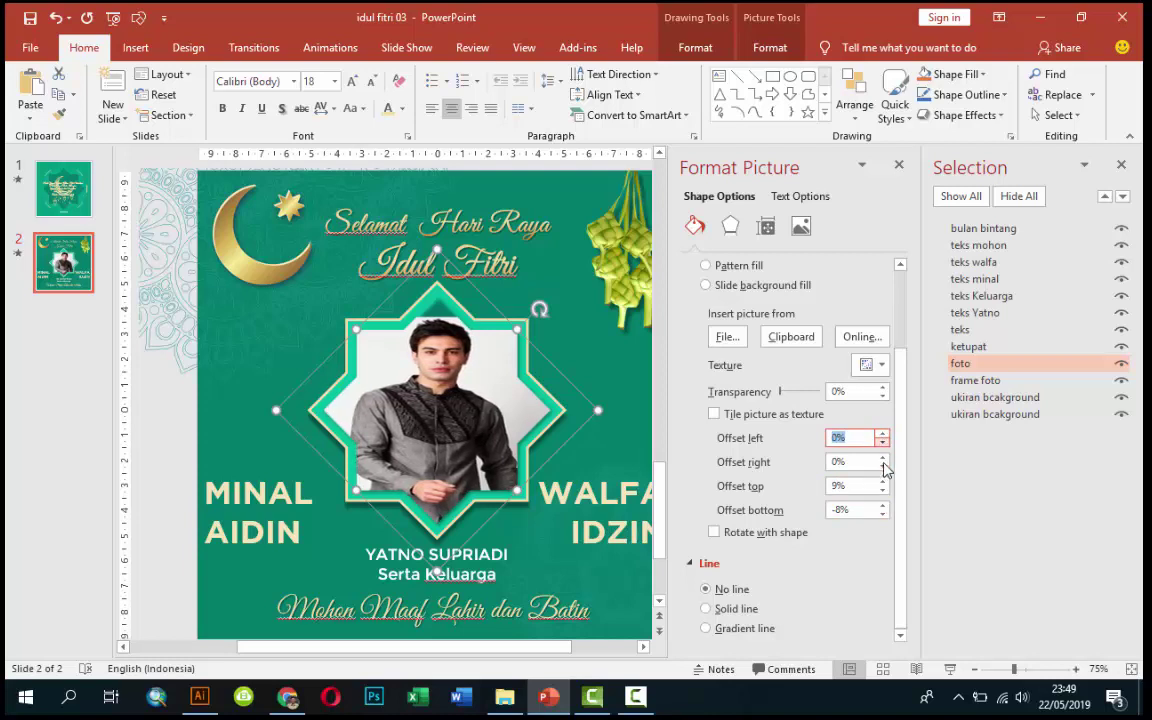
- Set the framed picture's right offset to -2% and its bottom offset to -40%
click(883, 467)
click(883, 467)
click(883, 514)
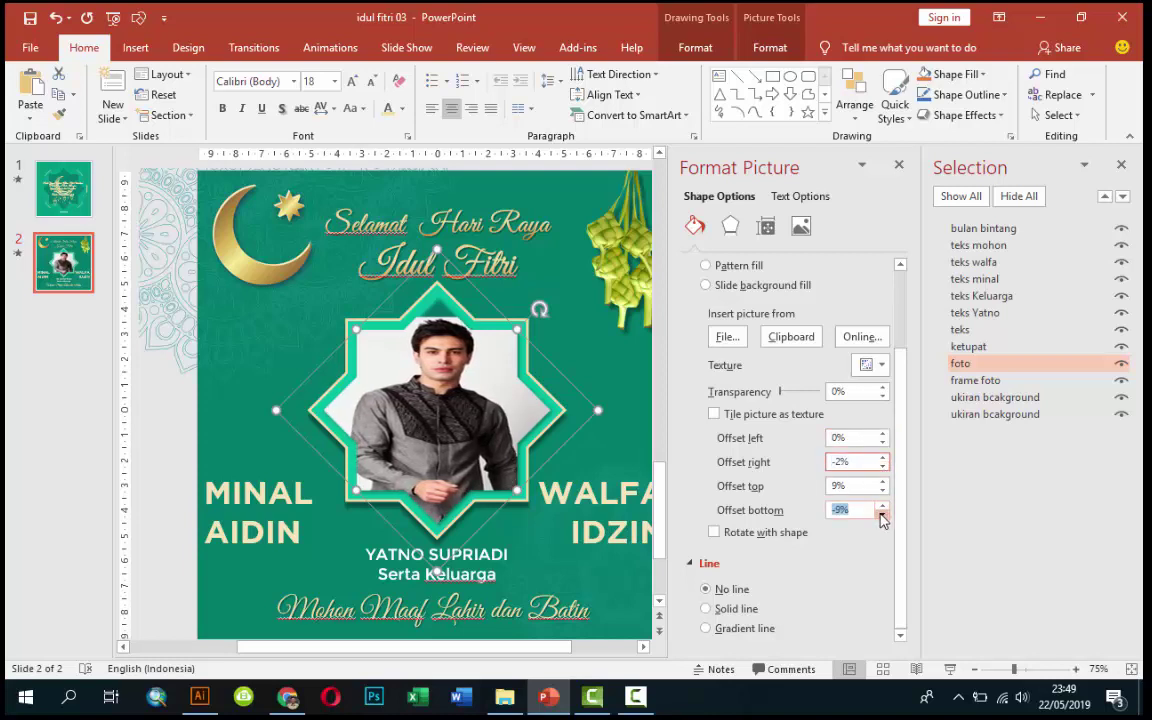
click(883, 514)
click(883, 514)
click(883, 514)
click(883, 514)
click(883, 514)
click(883, 514)
click(883, 514)
click(883, 514)
click(883, 514)
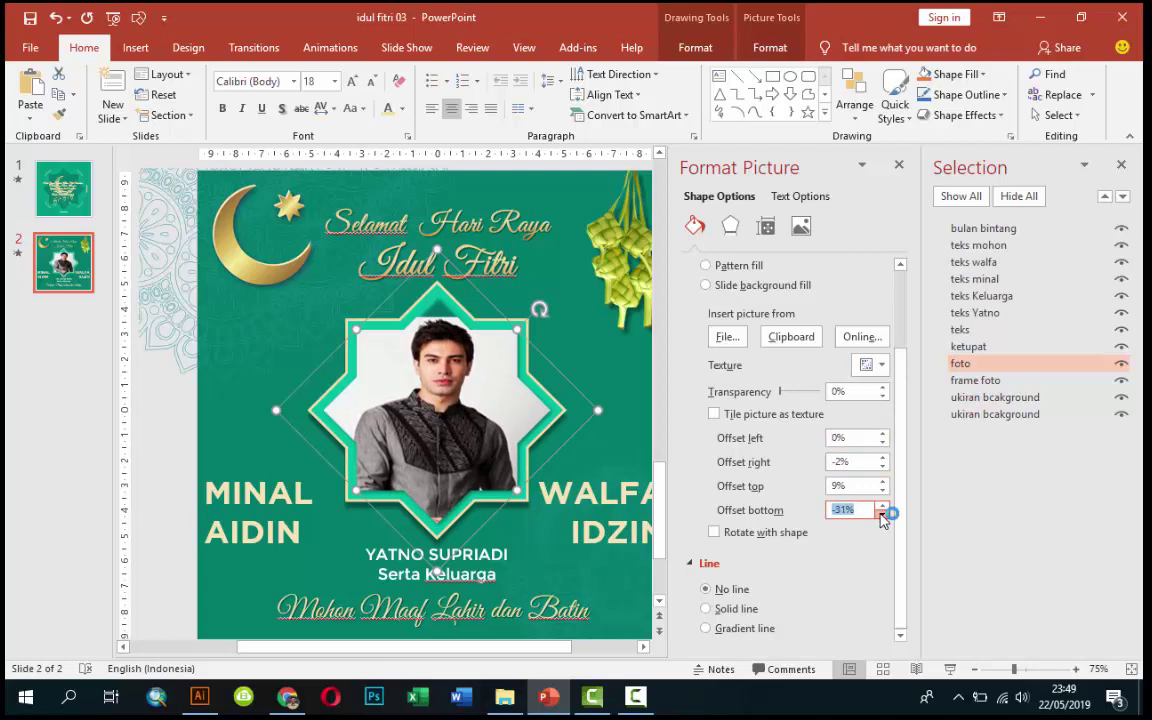
click(883, 514)
click(883, 514)
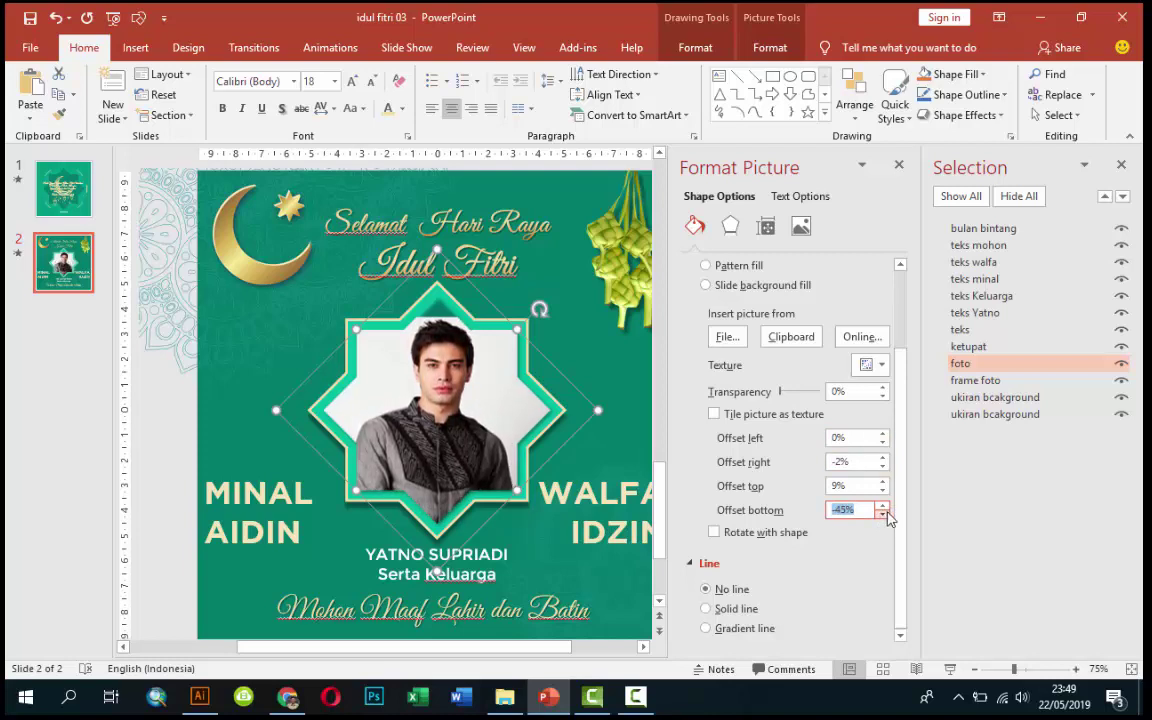
click(883, 505)
click(883, 505)
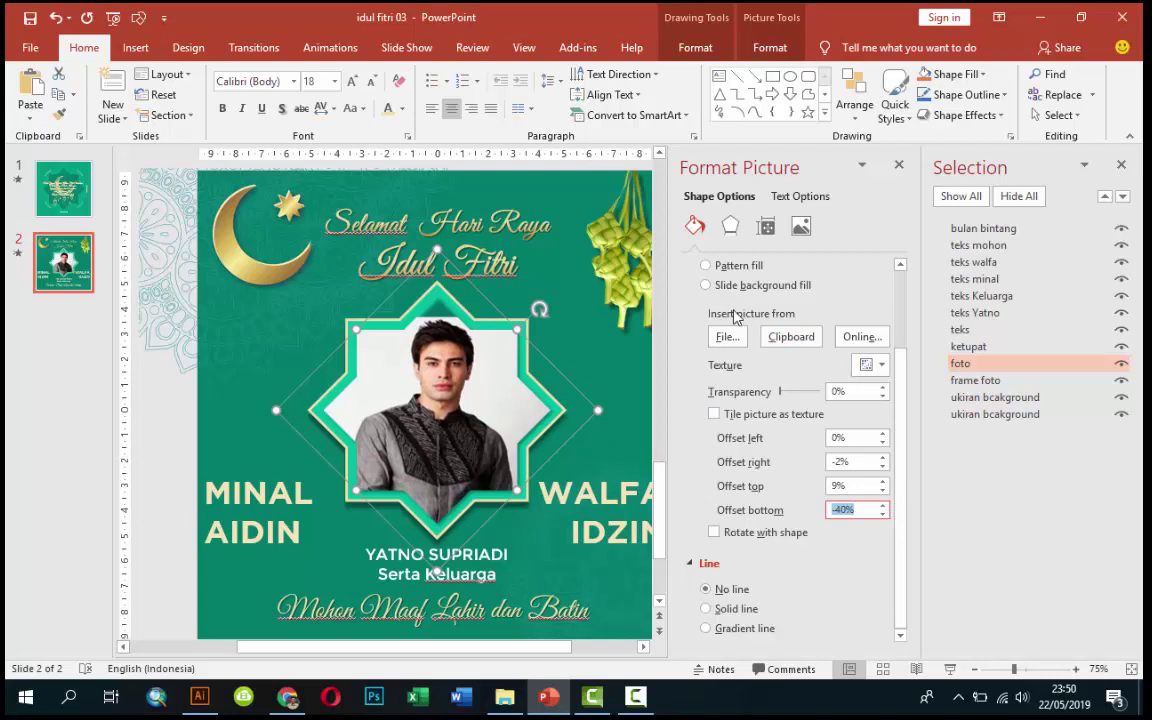
- Replace the framed photo's fill with the picture "darma 3" from the "image" folder
scroll(845, 332, up, 2)
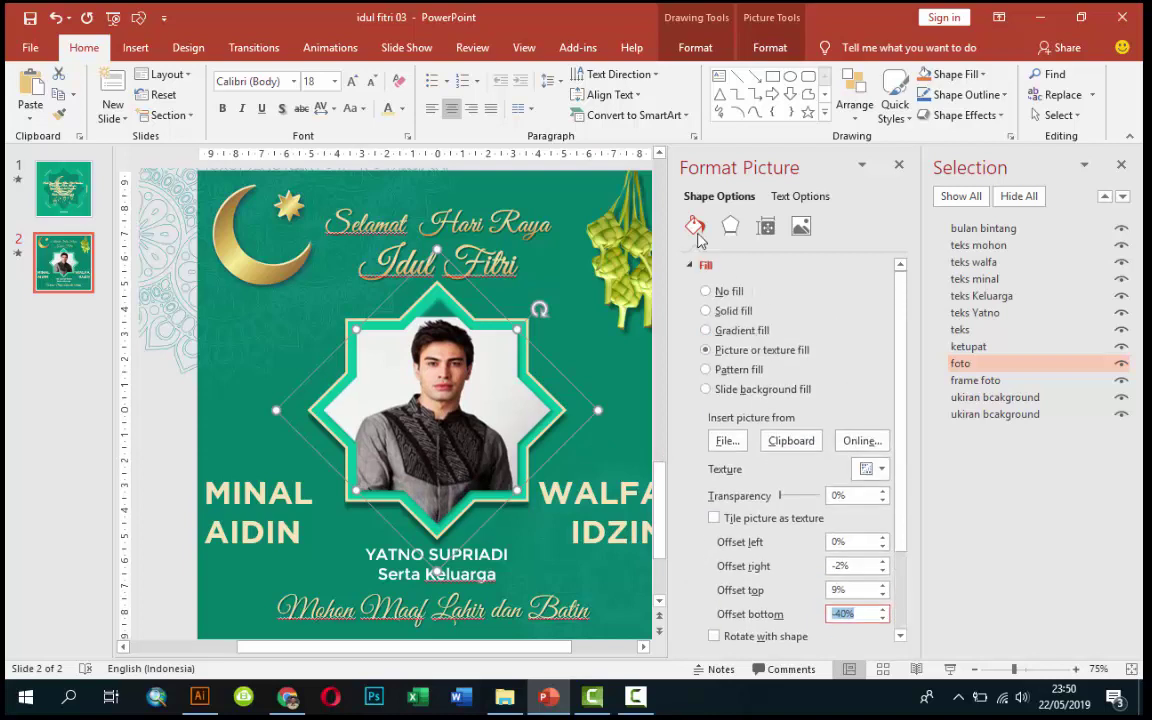
click(727, 441)
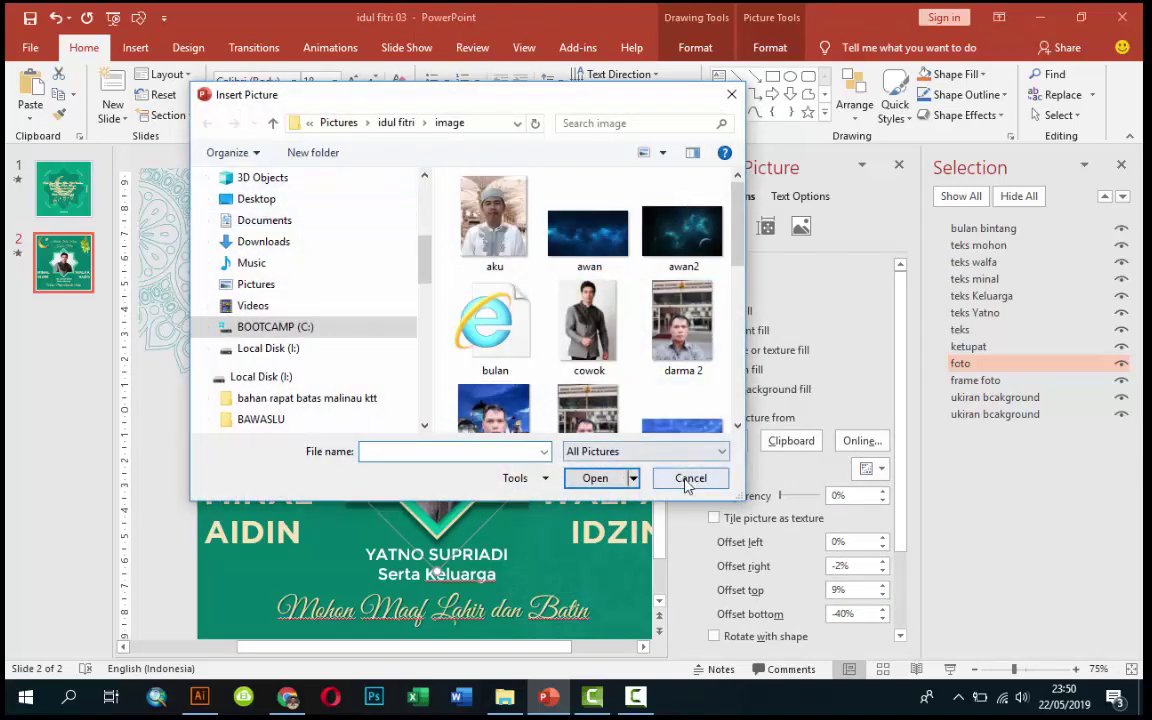
click(493, 410)
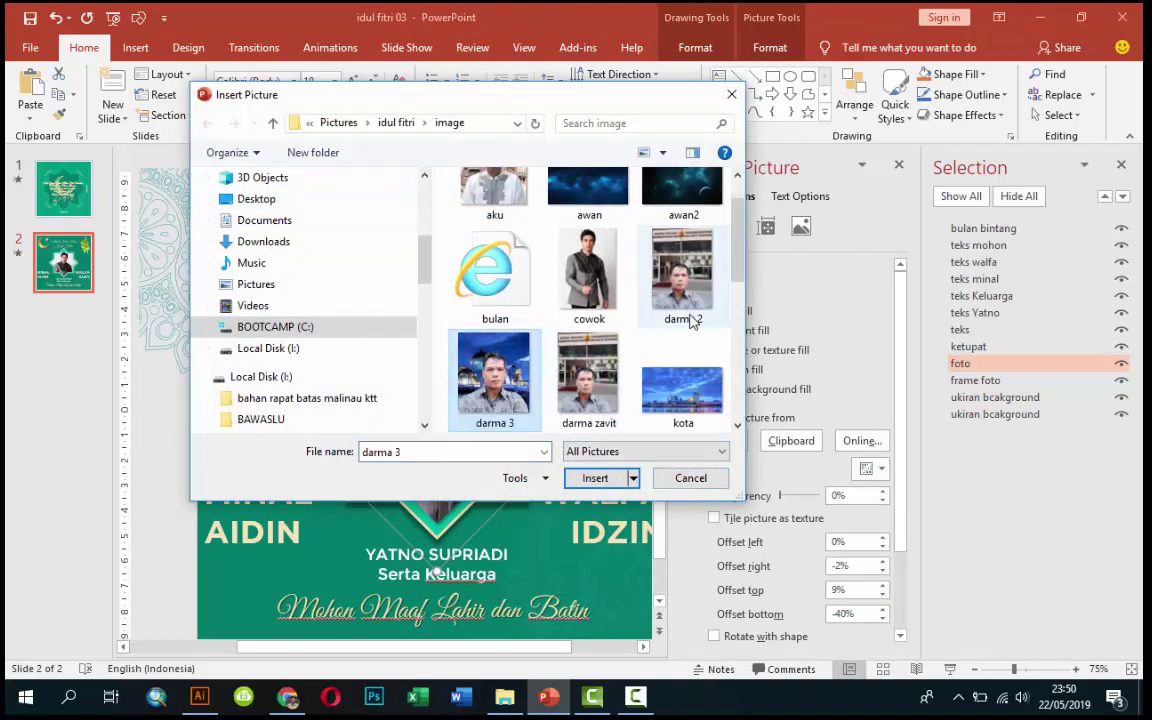
click(596, 478)
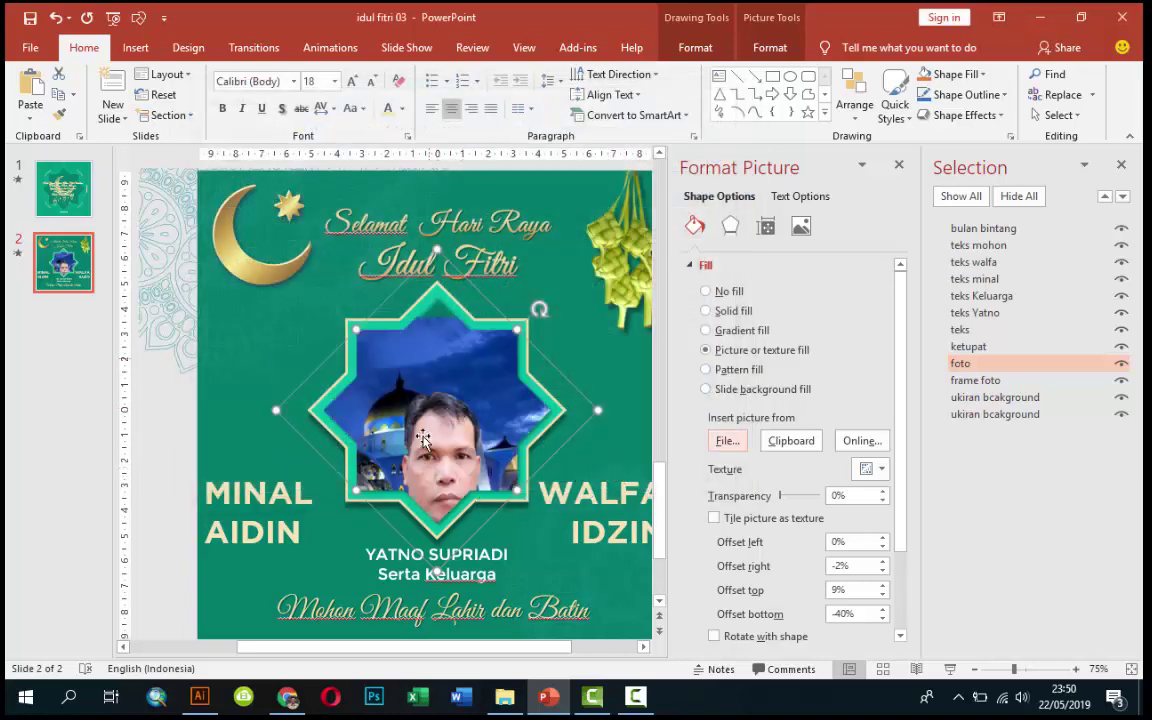
- Set the new picture's top offset to -24% and its bottom offset to -4%
scroll(901, 383, down, 3)
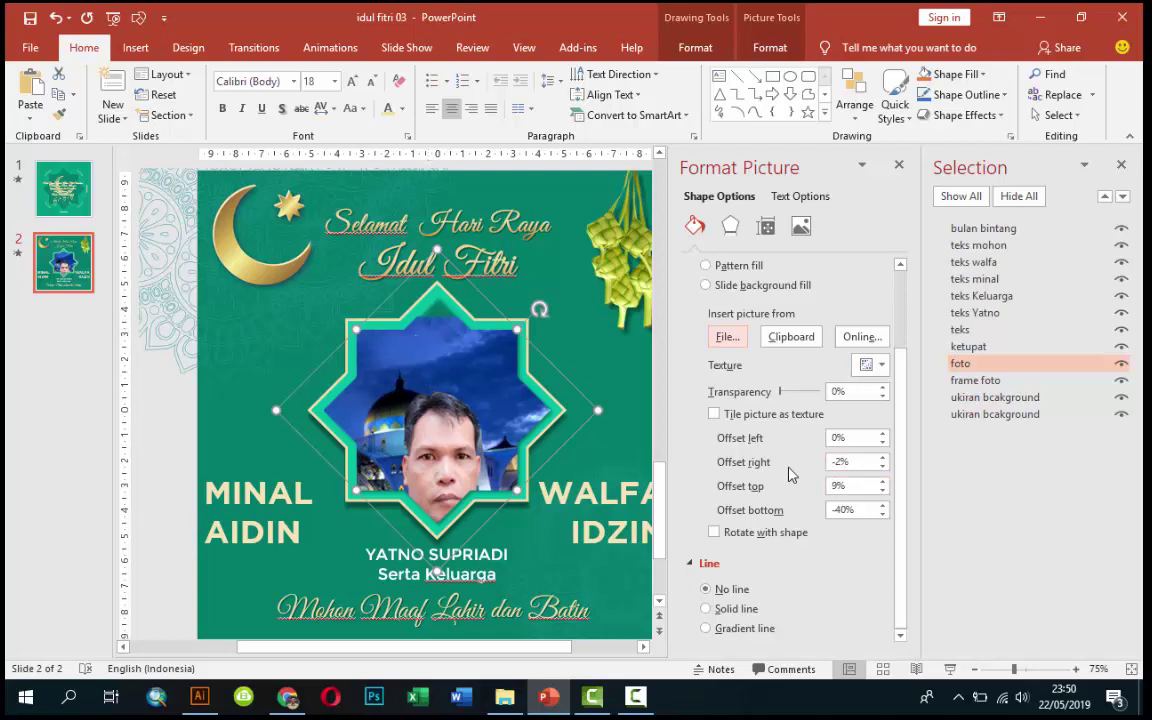
click(882, 491)
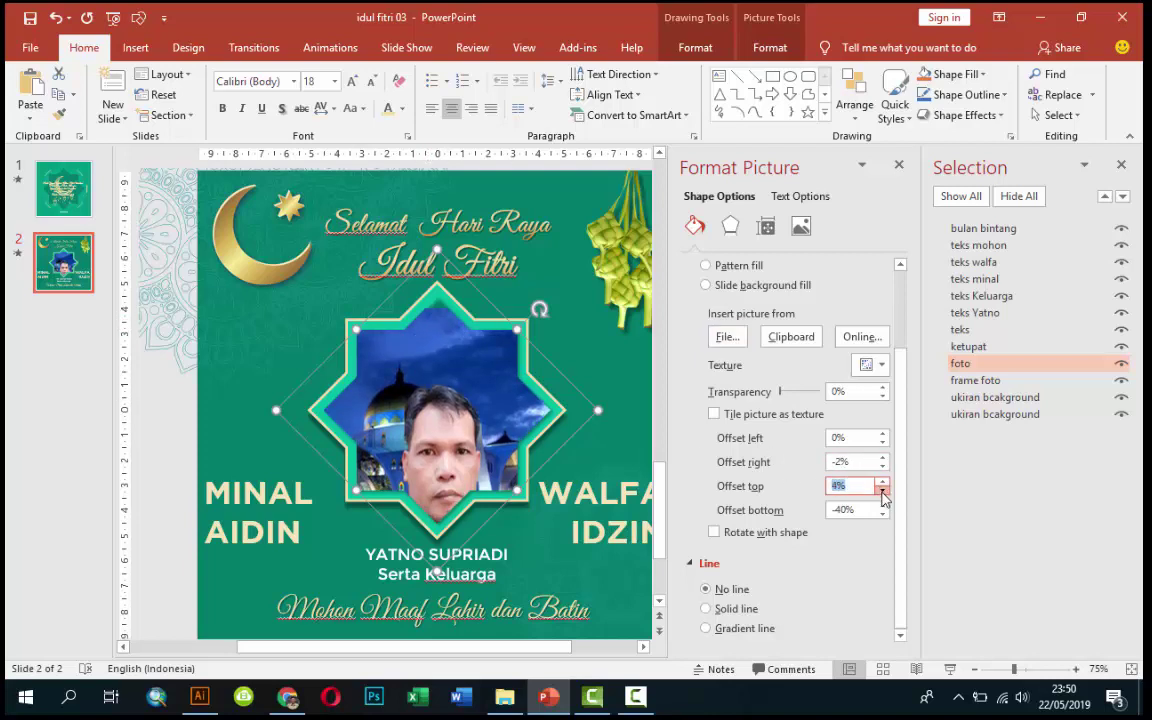
click(882, 491)
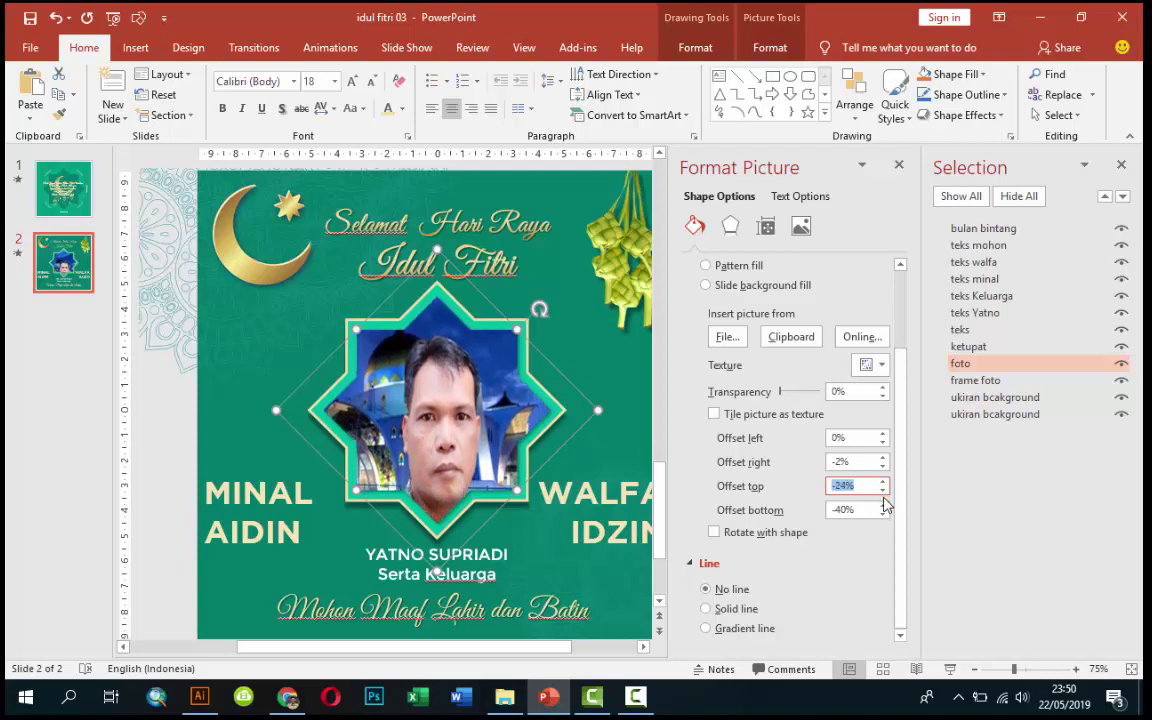
click(882, 506)
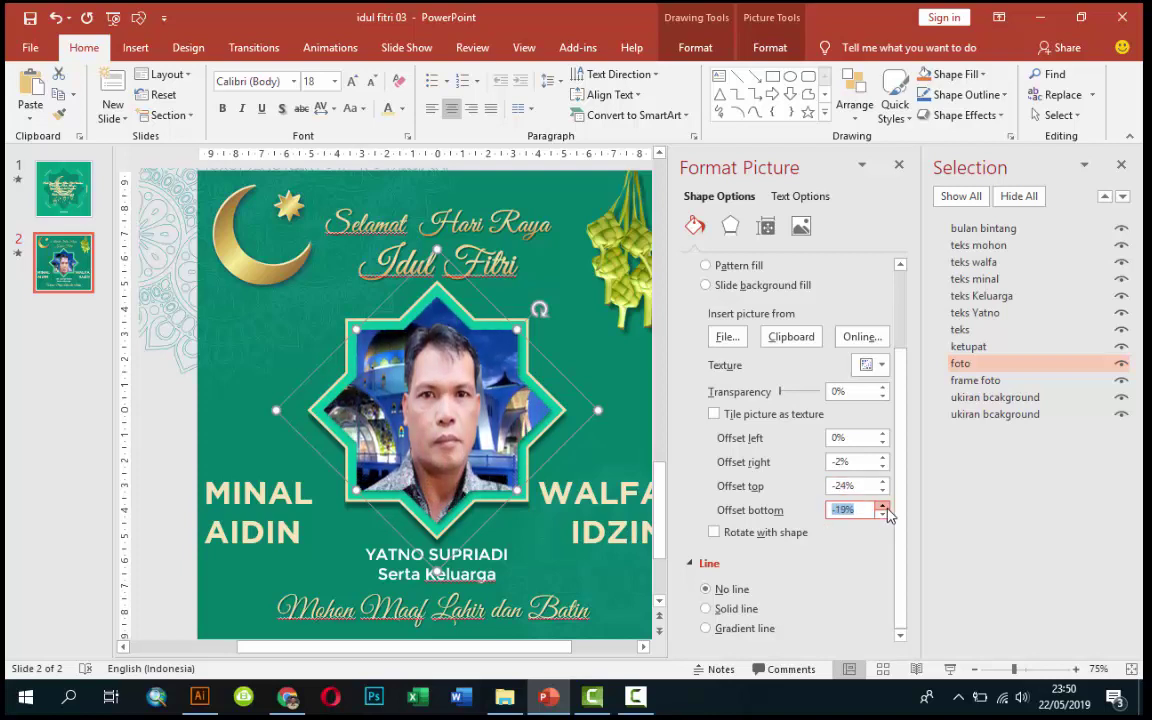
click(882, 506)
- Readjust the framed picture's top offset to -16% and its bottom offset to -7%
click(882, 490)
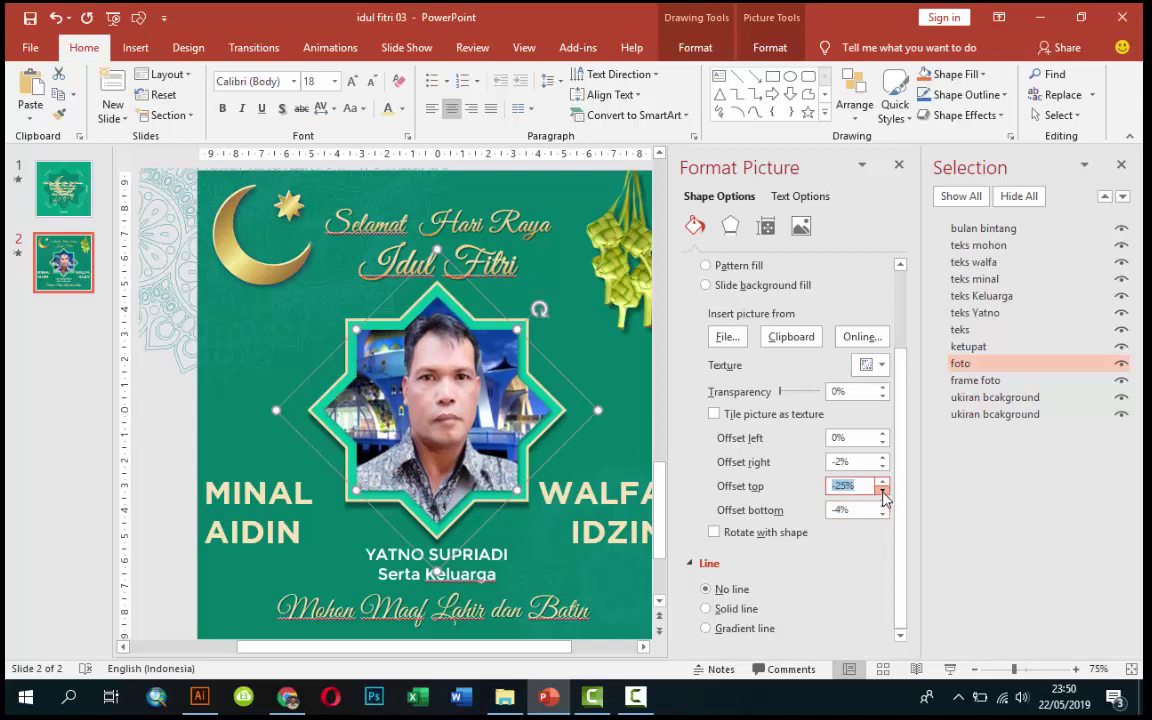
click(882, 491)
click(882, 483)
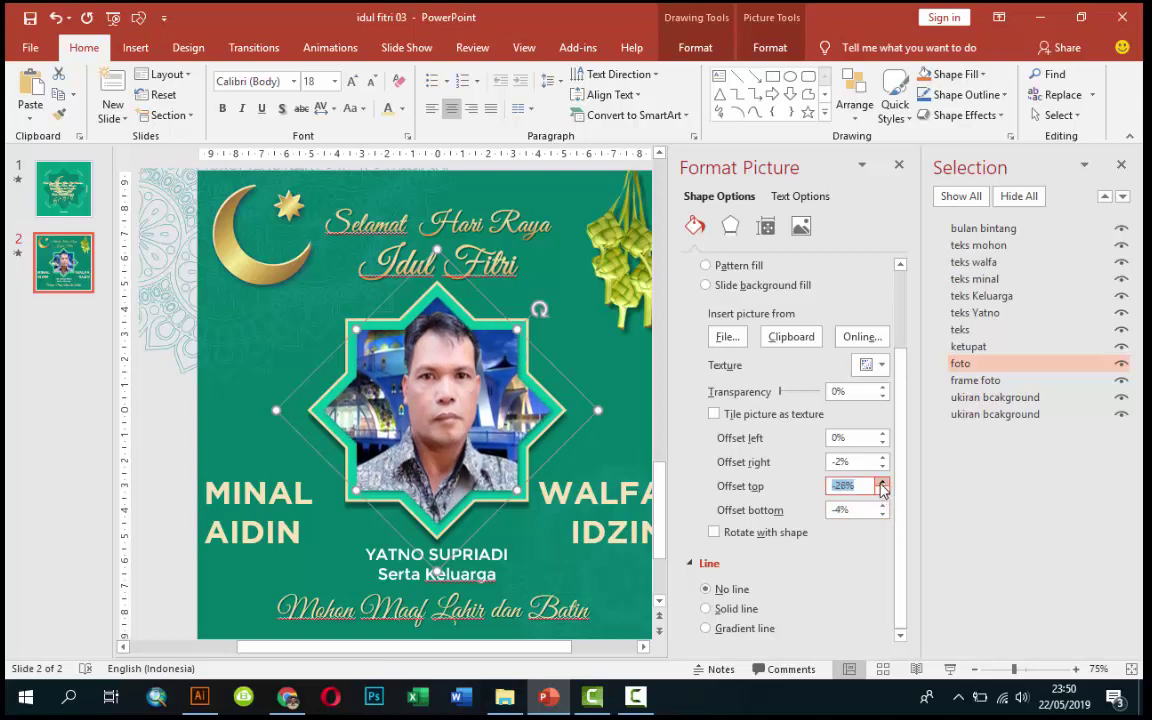
click(882, 483)
click(882, 483)
click(882, 483)
click(882, 483)
click(882, 483)
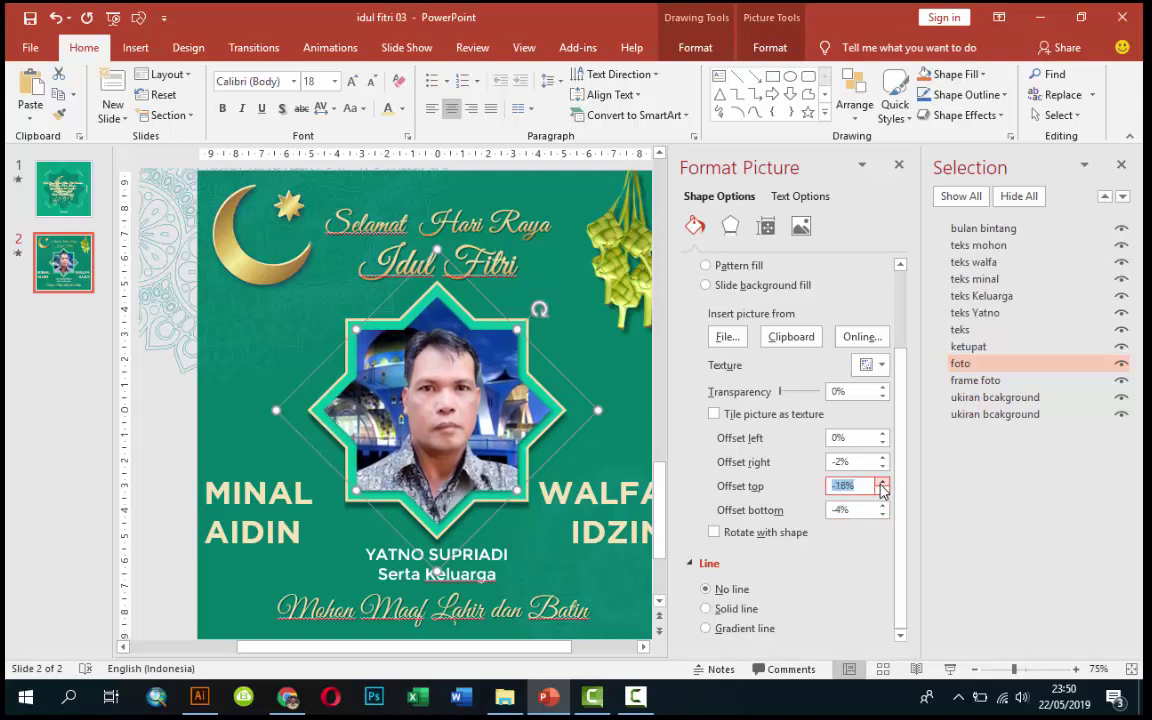
click(882, 514)
click(882, 514)
click(882, 514)
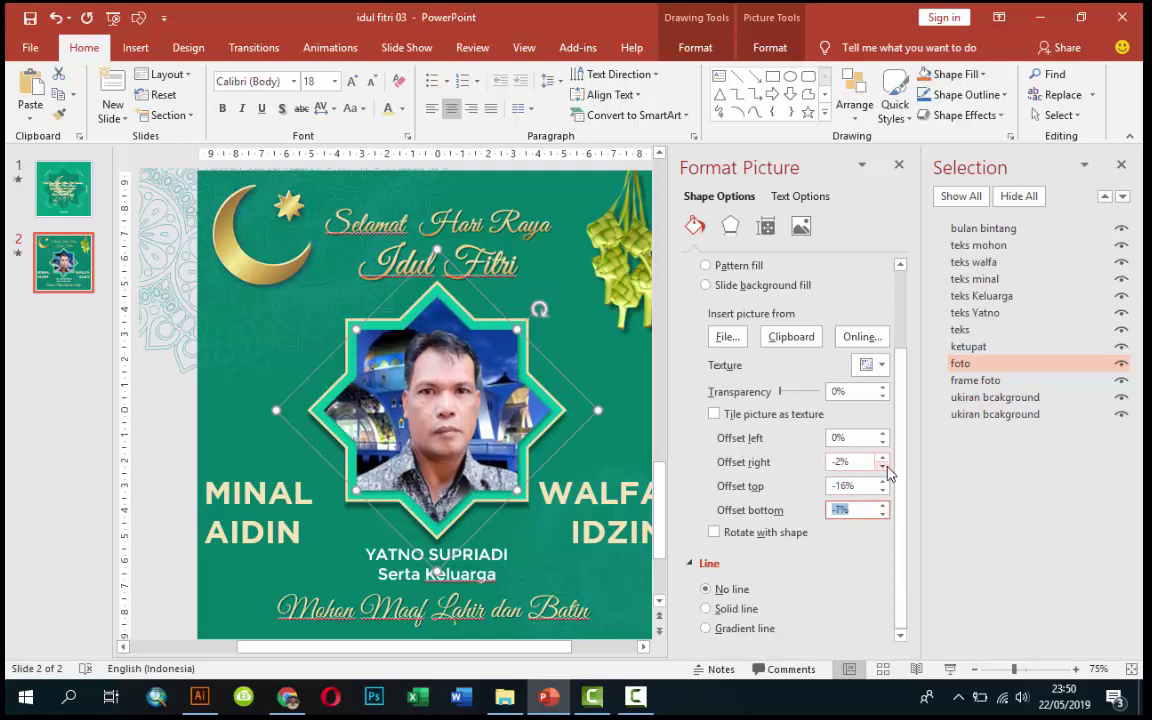
- Fine-tune the picture's position with a right offset of 0% and a top offset of -15%
click(882, 457)
click(882, 457)
click(882, 457)
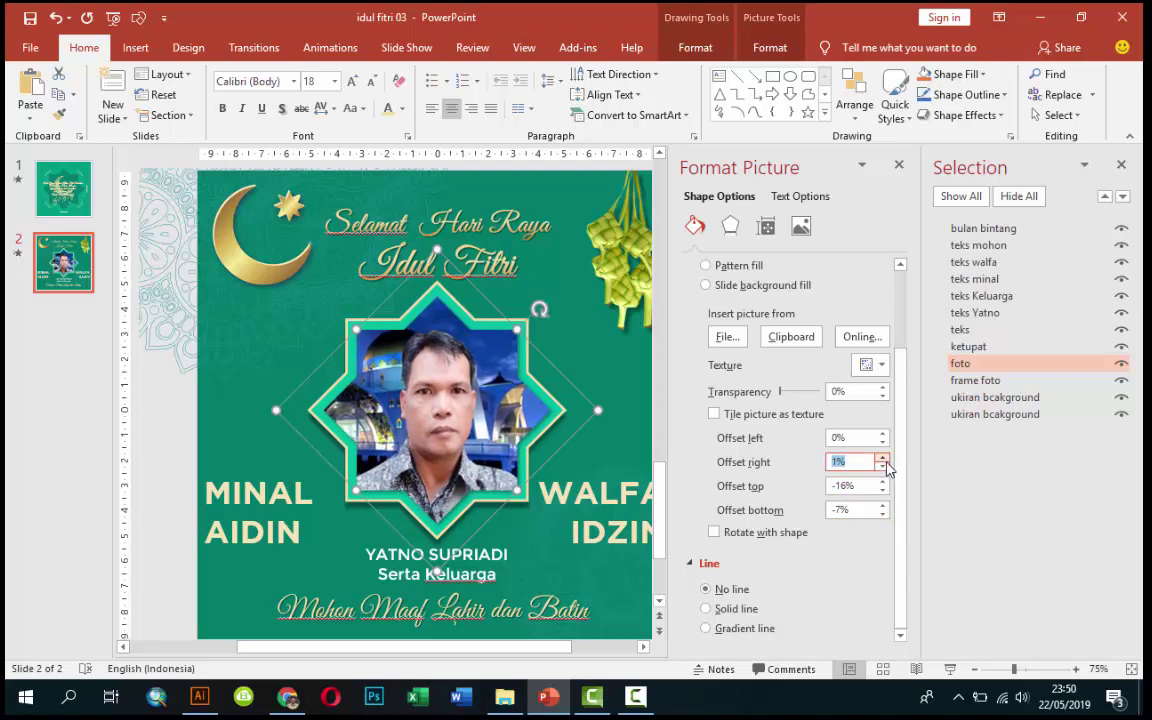
click(882, 466)
click(882, 481)
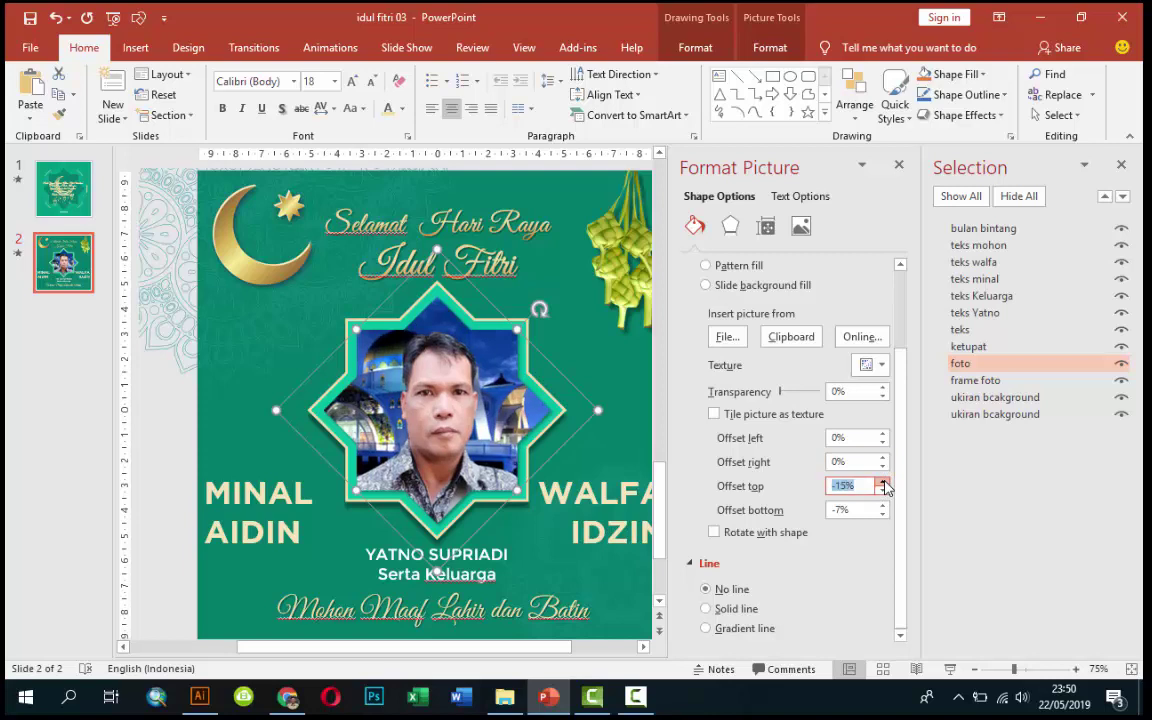
- Readjust the framed picture's offsets to -16% top, -7% left and -6% right
click(883, 489)
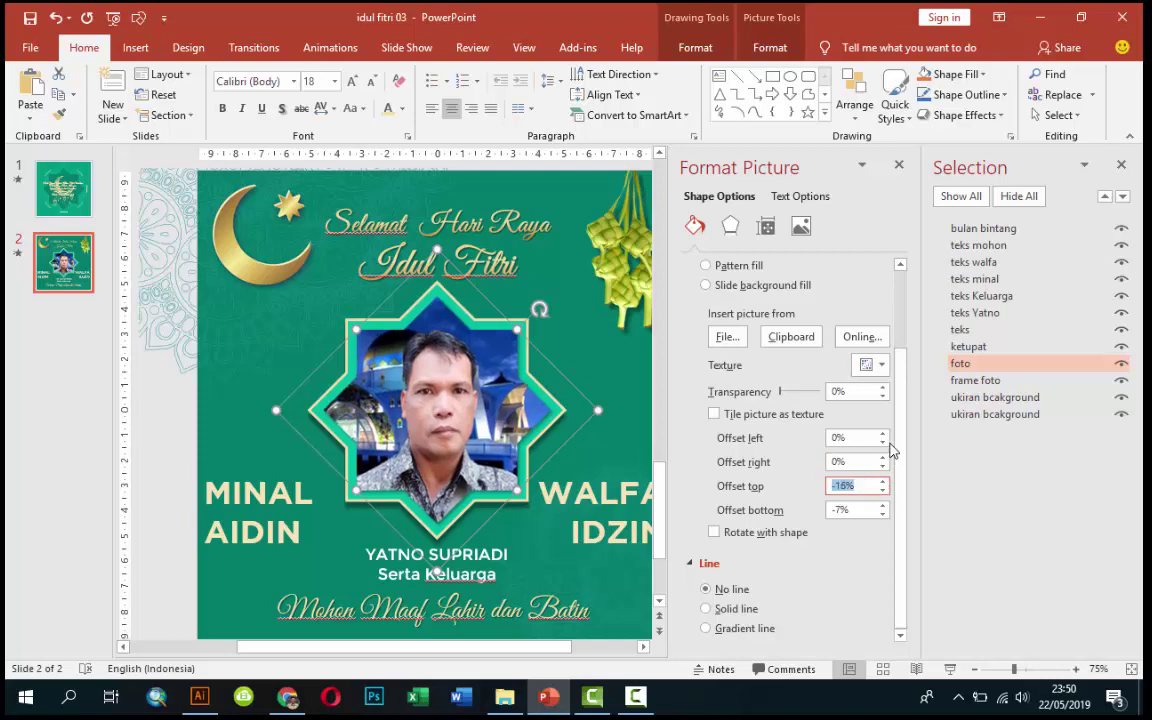
click(882, 442)
click(882, 442)
click(882, 442)
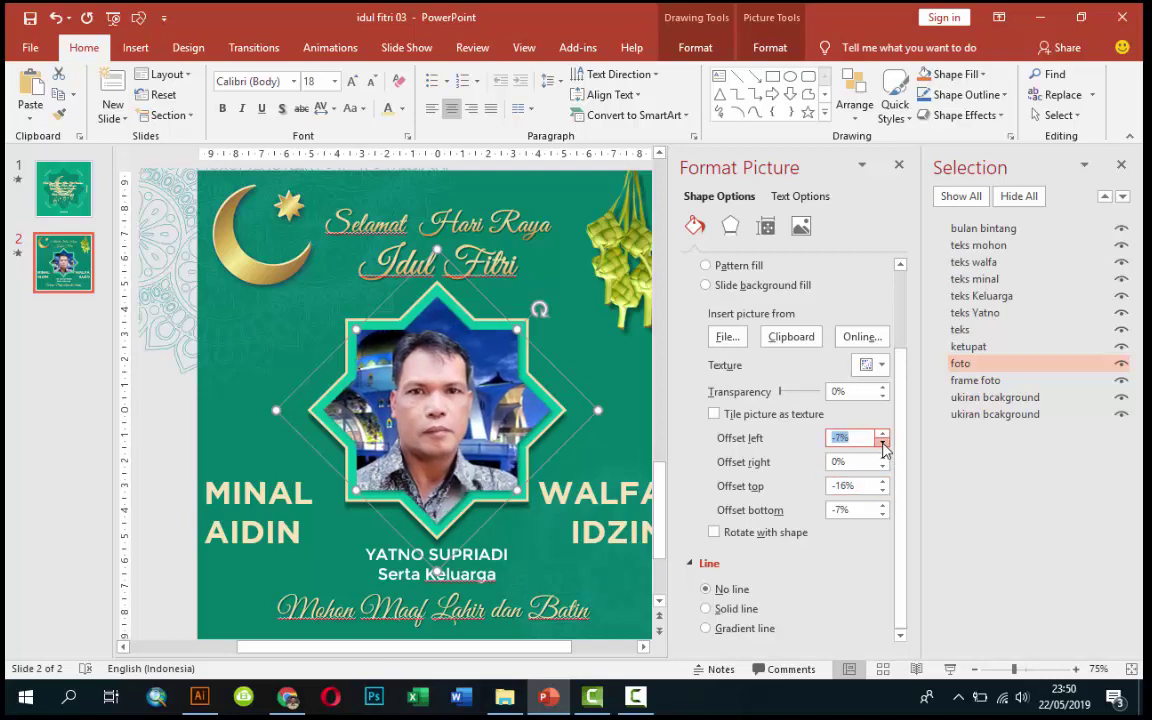
click(882, 466)
click(882, 466)
click(882, 466)
click(882, 466)
click(882, 466)
click(882, 466)
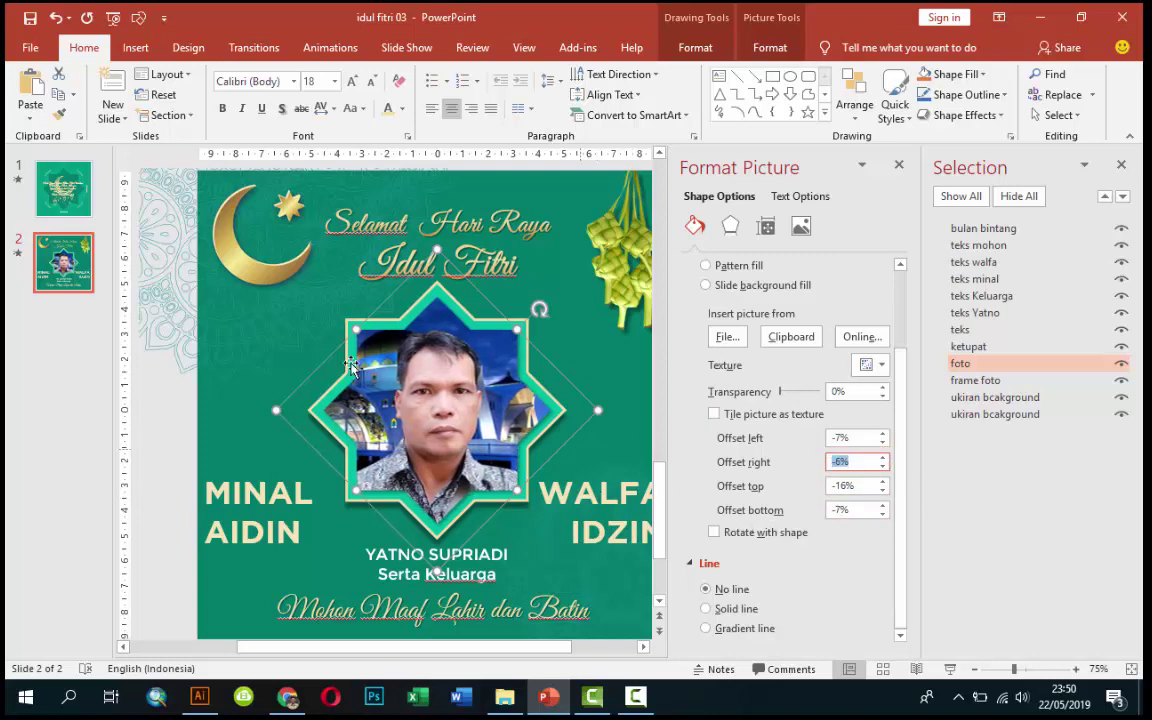
- Replace the framed photo's fill with the picture "aku" from the "image" folder
click(727, 337)
click(493, 220)
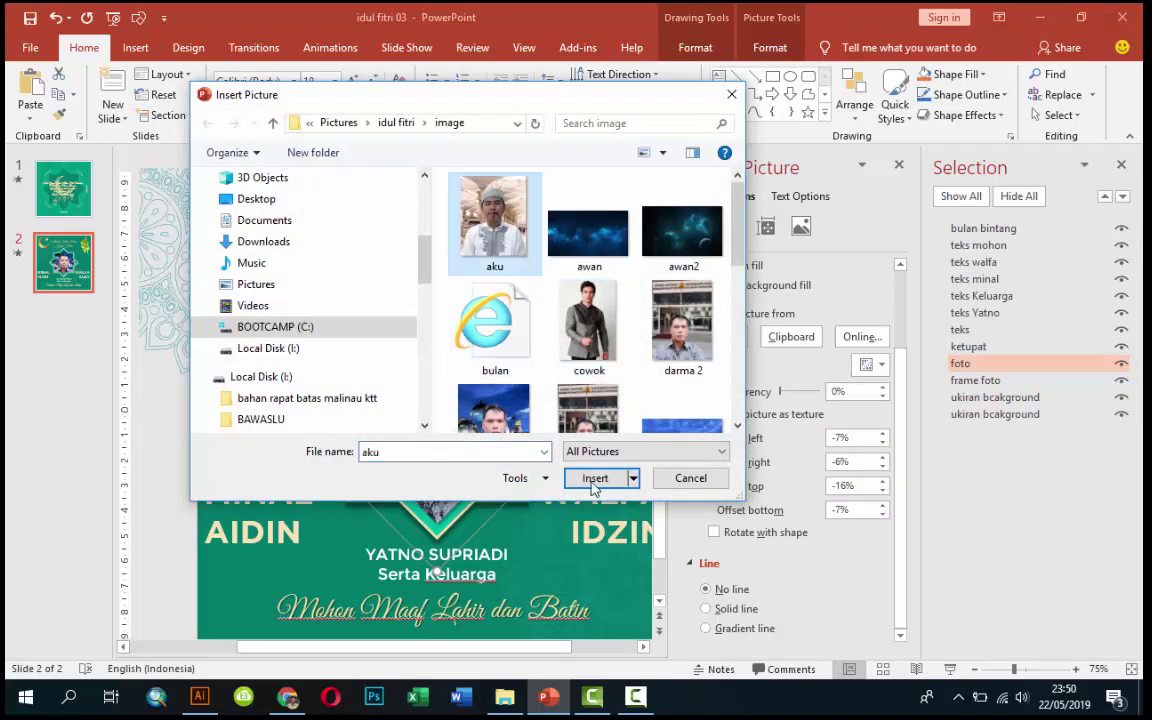
click(595, 478)
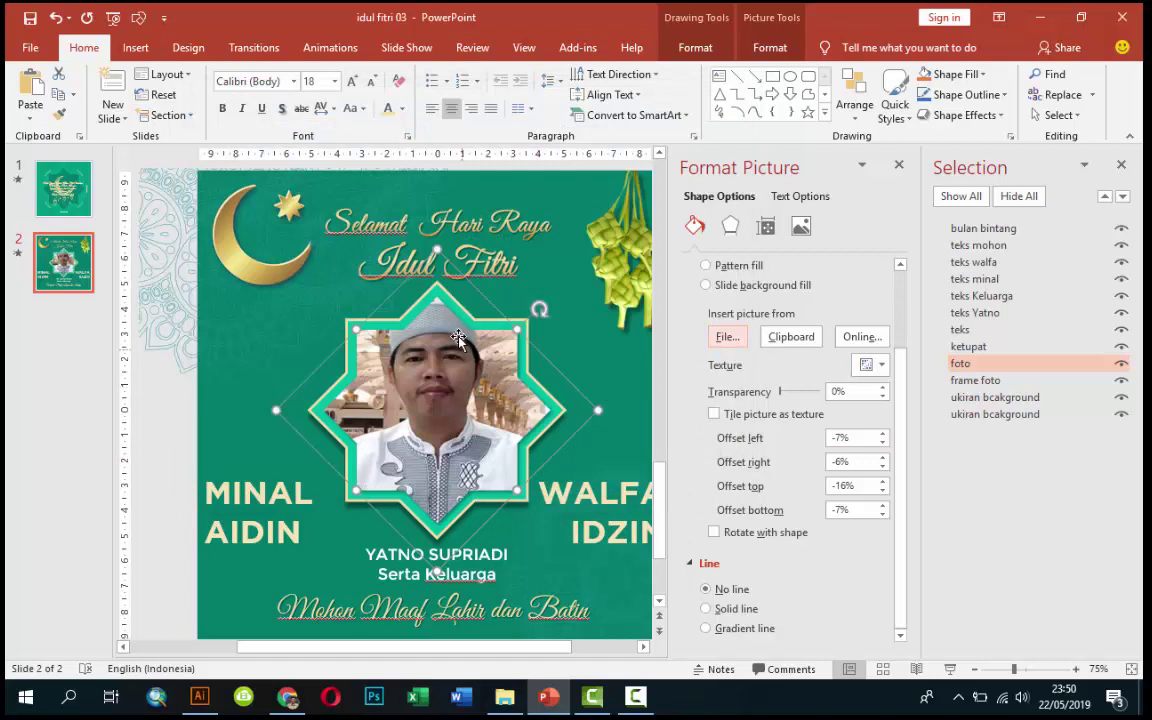
- Set the new picture's top offset to -3%
click(883, 482)
click(883, 482)
click(883, 482)
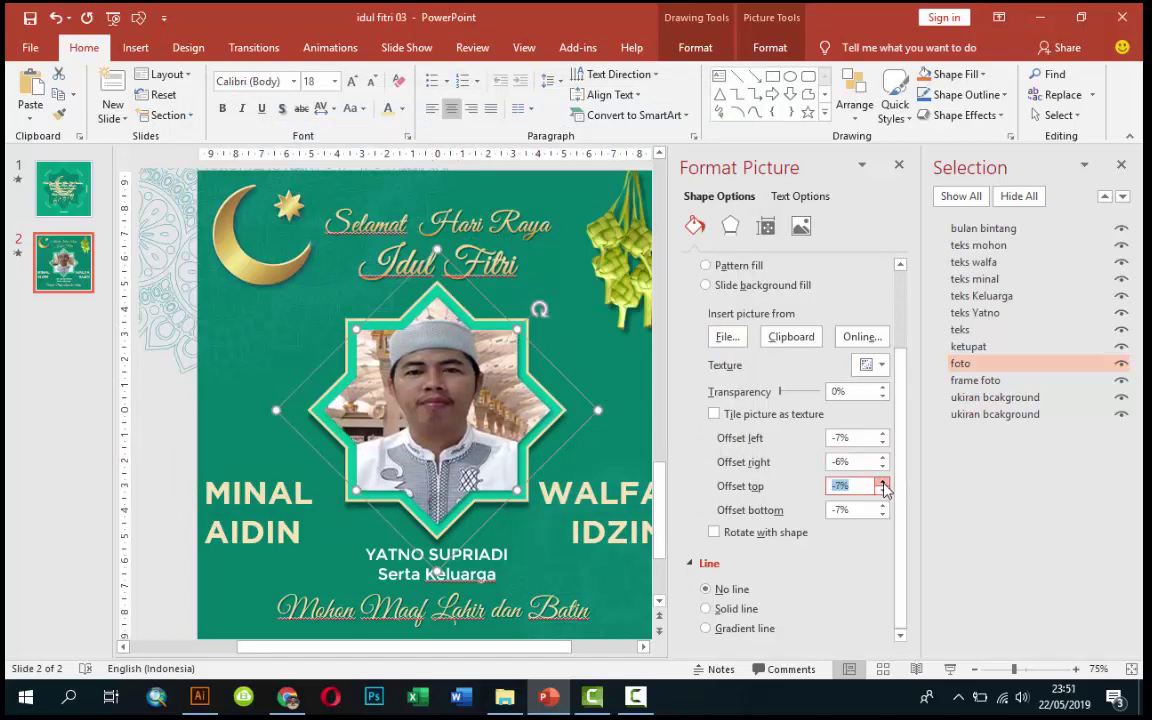
click(883, 482)
click(883, 482)
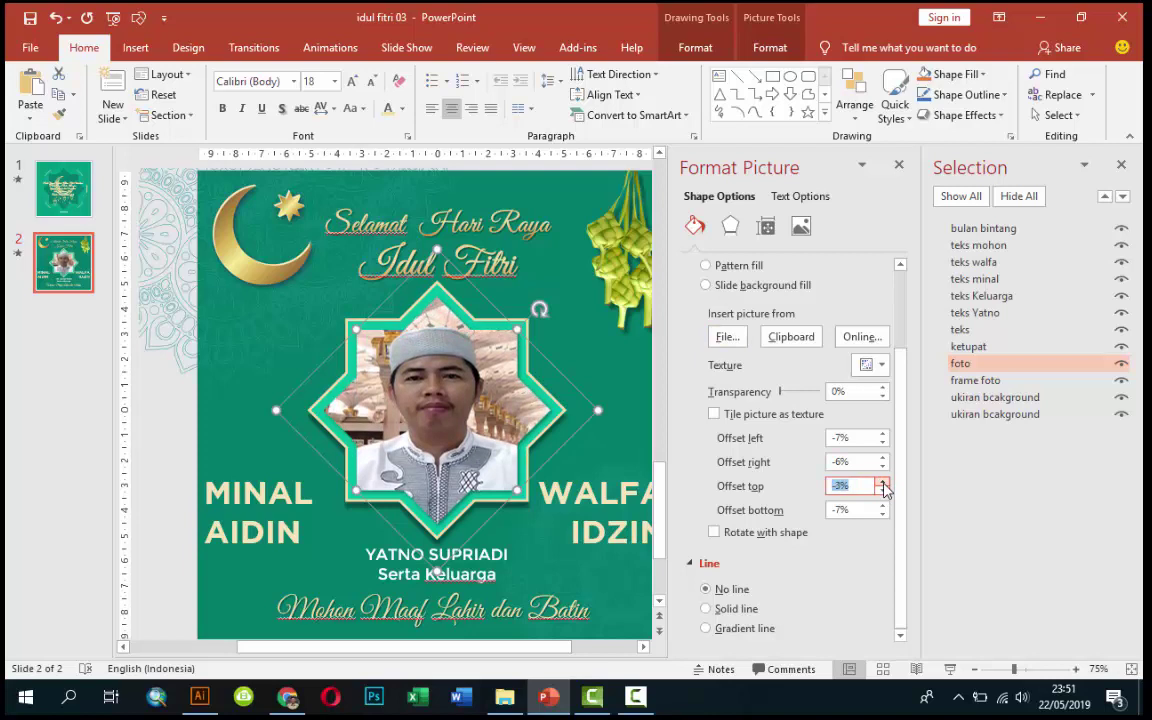
- Set the framed picture's bottom offset to -20%
click(883, 514)
click(883, 514)
click(883, 514)
click(883, 514)
click(883, 514)
click(883, 514)
click(883, 514)
click(883, 514)
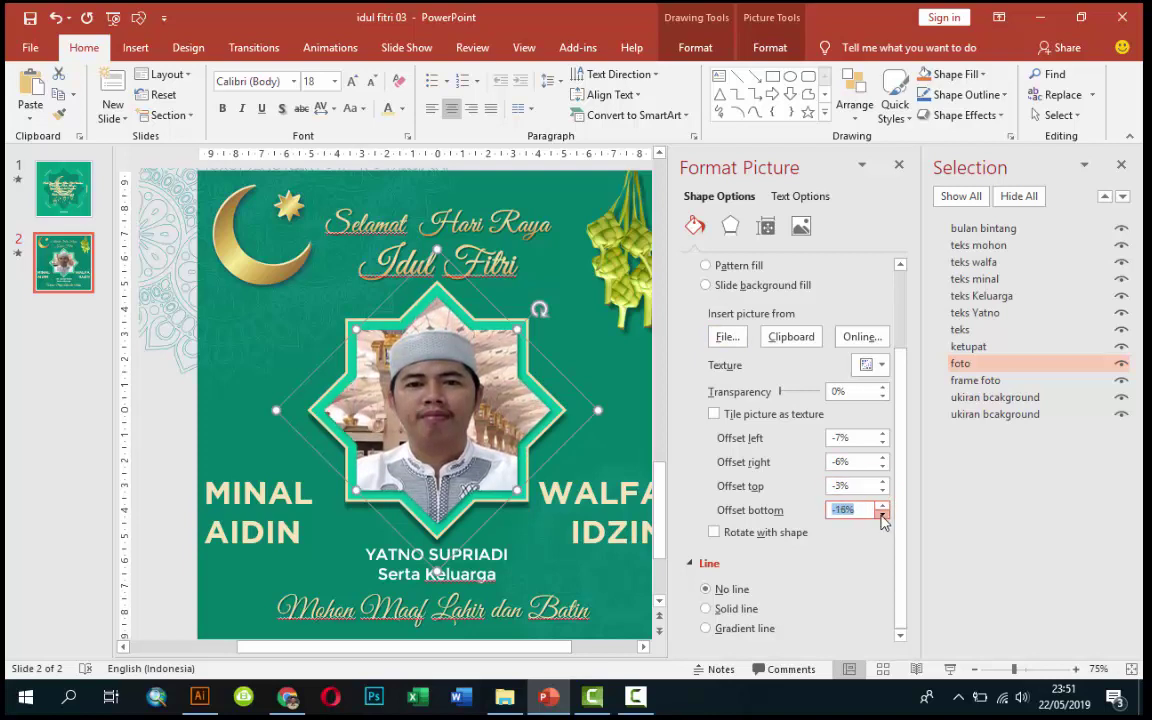
click(883, 514)
click(883, 514)
click(883, 514)
click(883, 514)
click(883, 514)
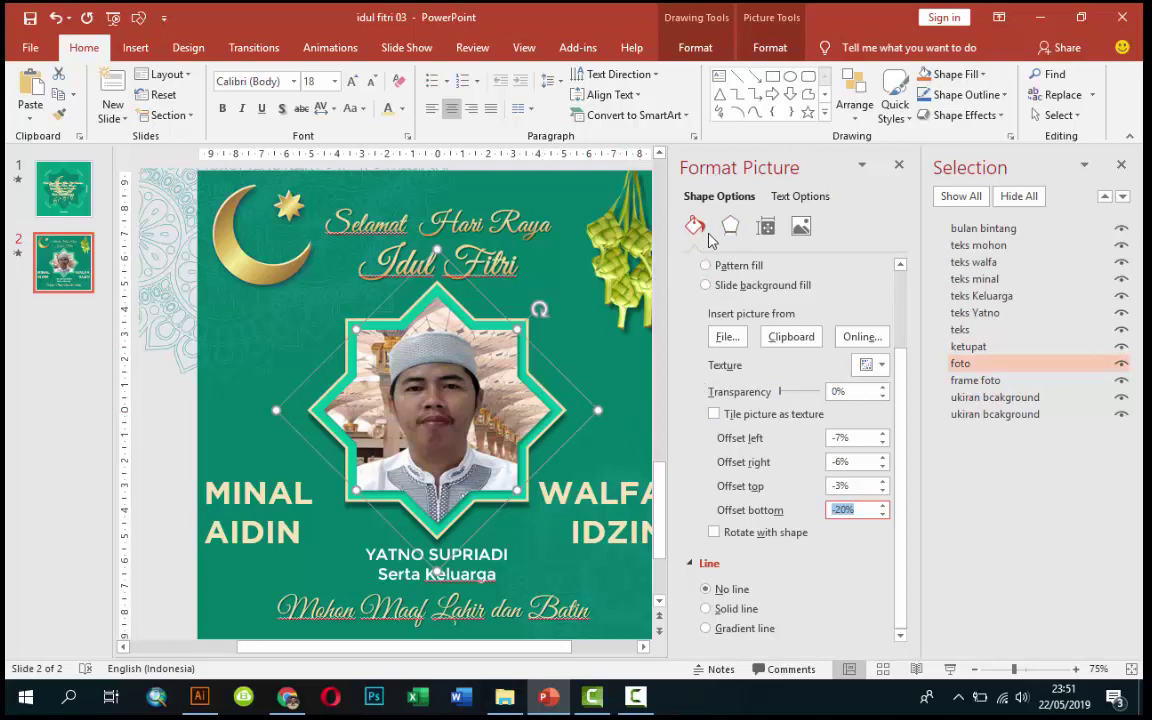
- Review the fill source options for the framed photo and close the picture formatting settings
right_click(493, 428)
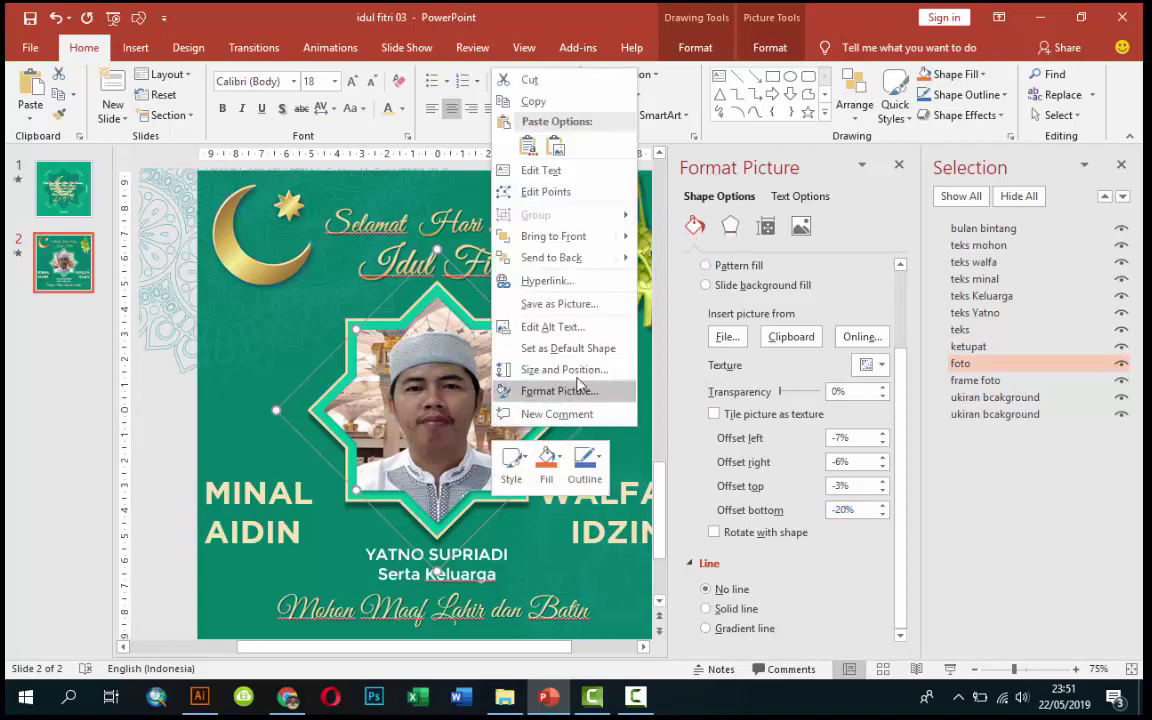
click(748, 163)
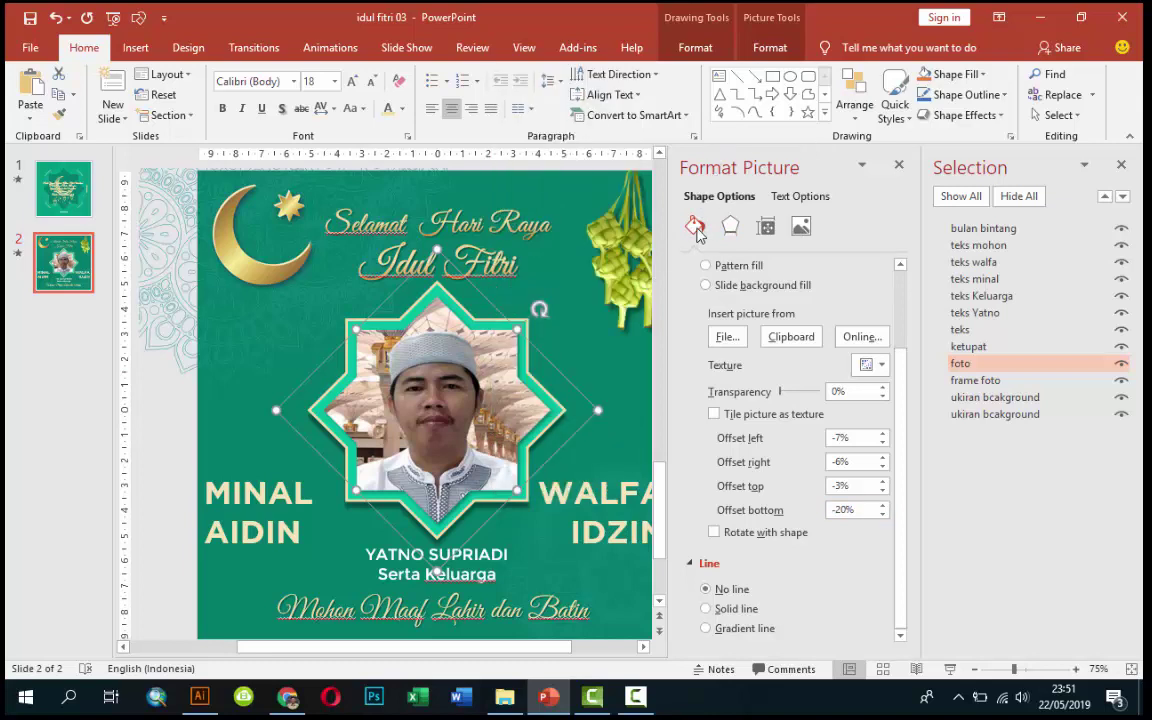
scroll(809, 250, up, 2)
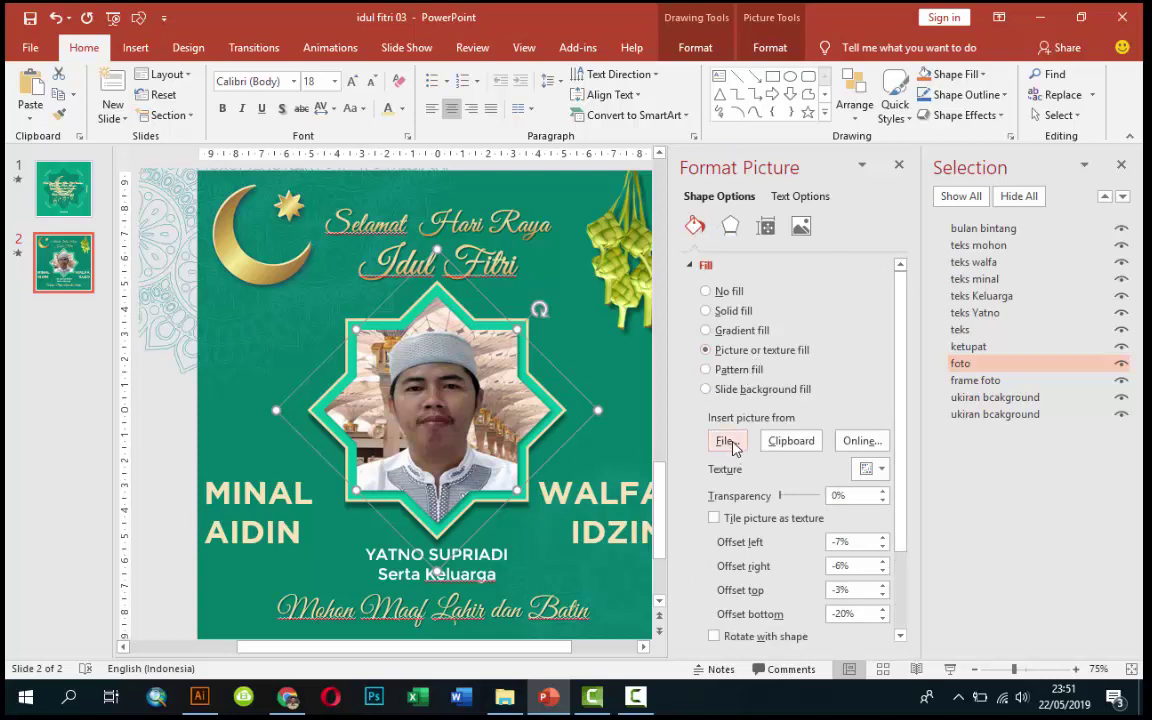
click(893, 168)
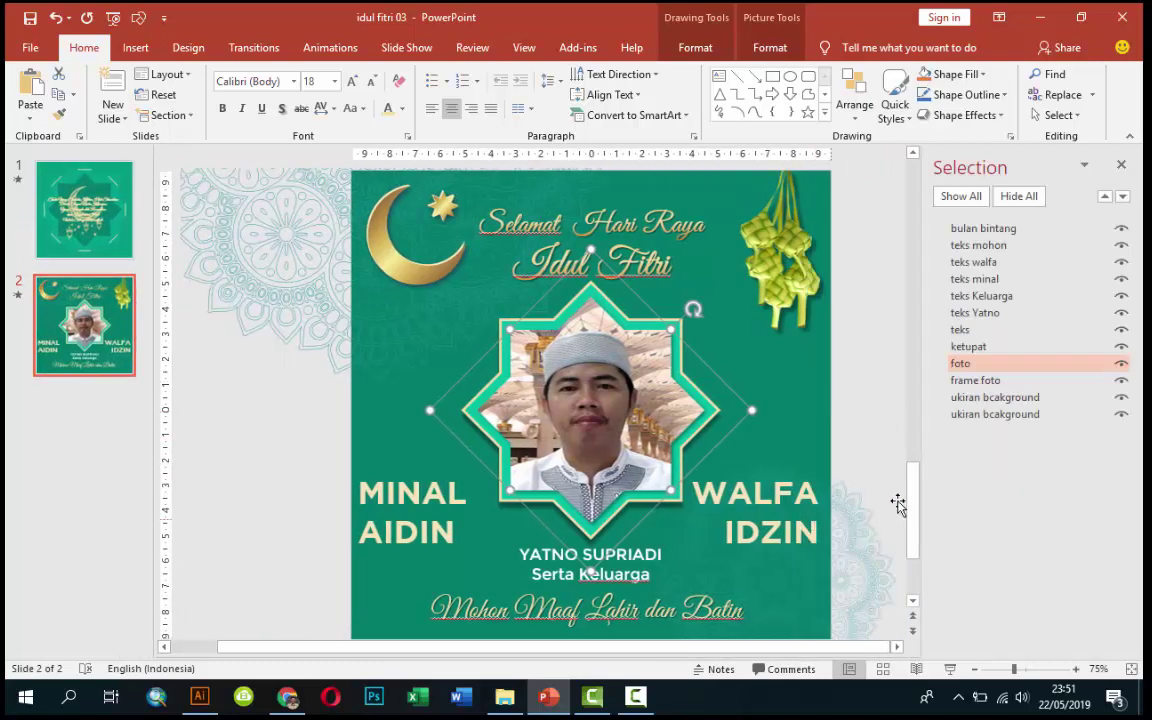
- Examine the name text and the framed photo on slide 2 as the items to personalise
click(915, 582)
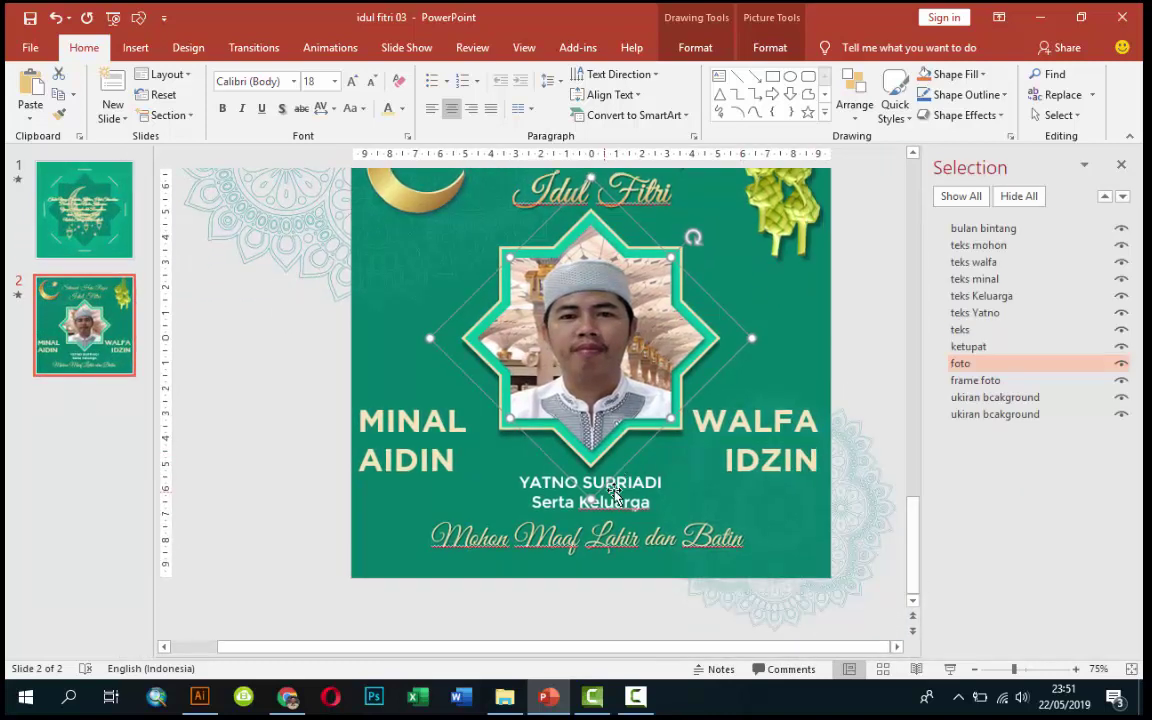
click(607, 484)
drag(519, 483, 663, 483)
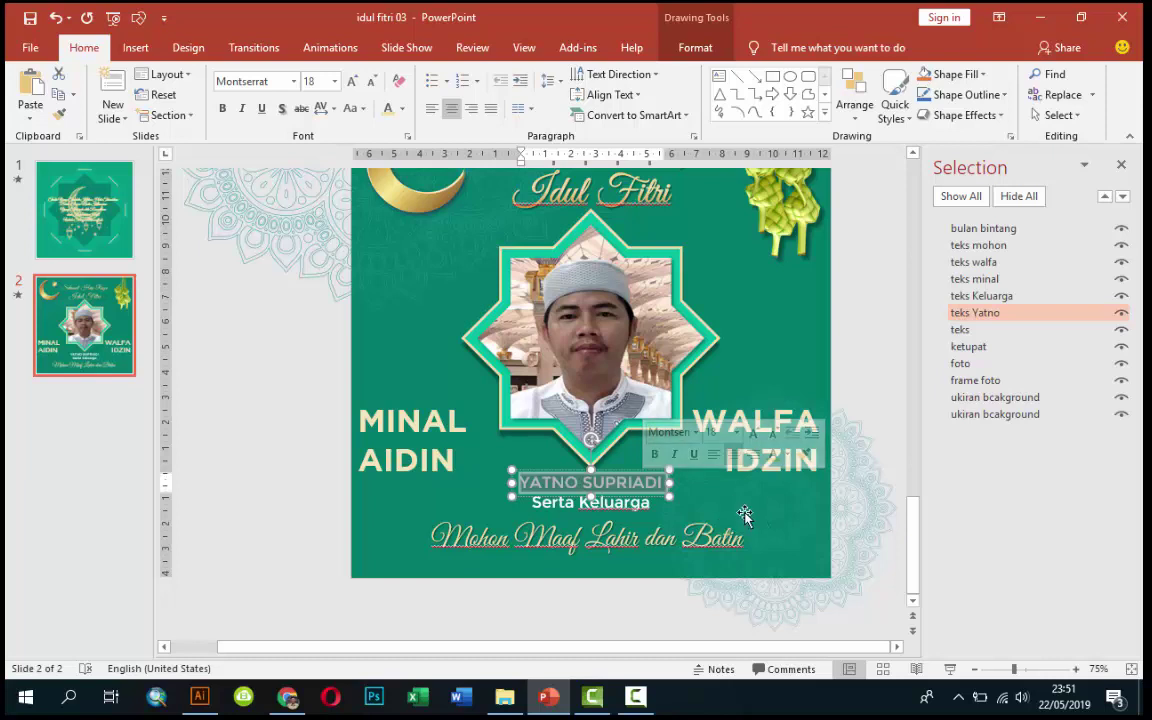
click(621, 349)
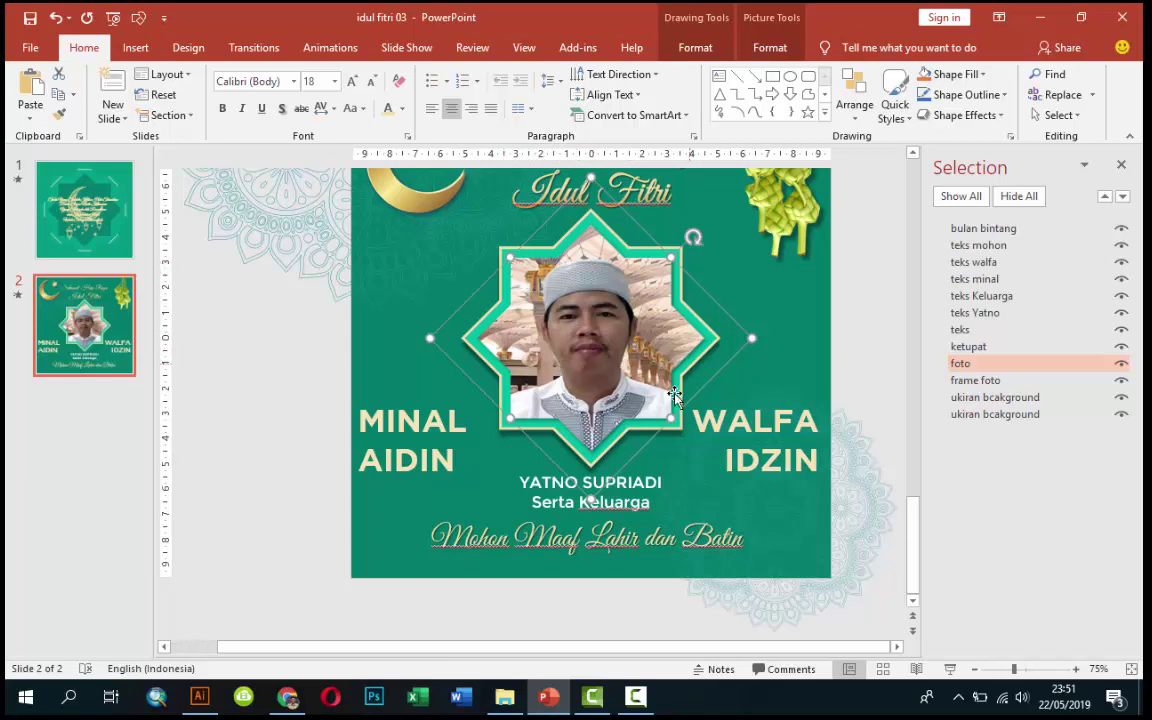
click(912, 153)
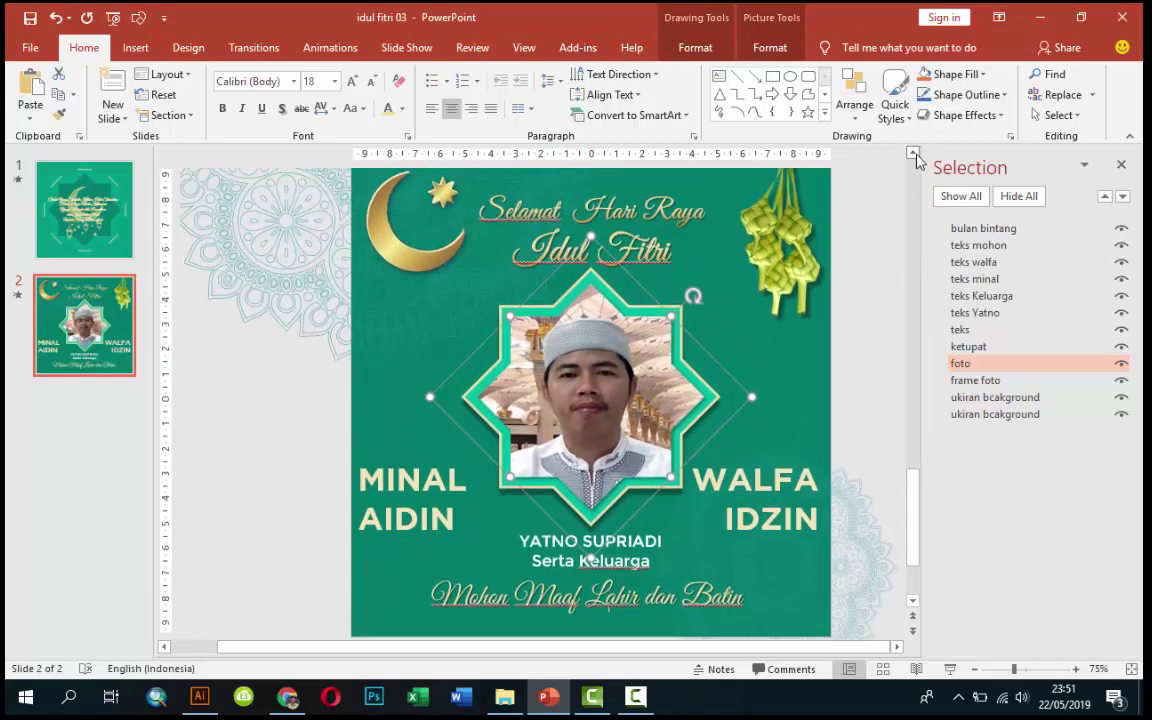
click(912, 154)
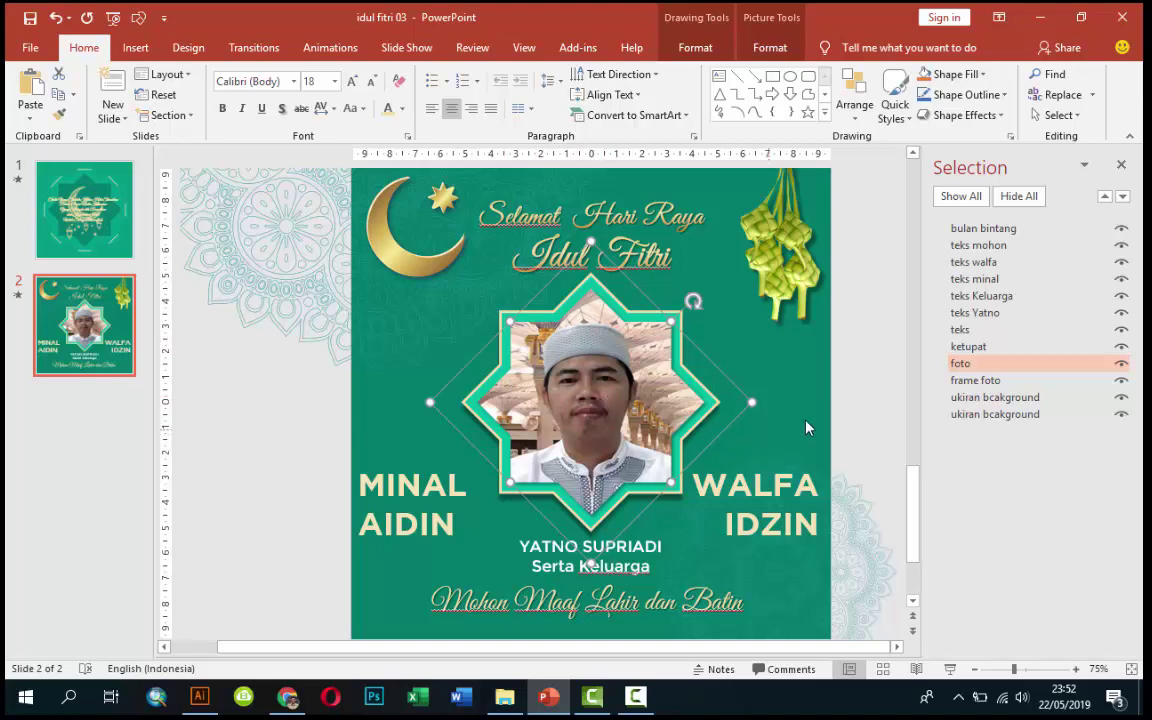
click(864, 404)
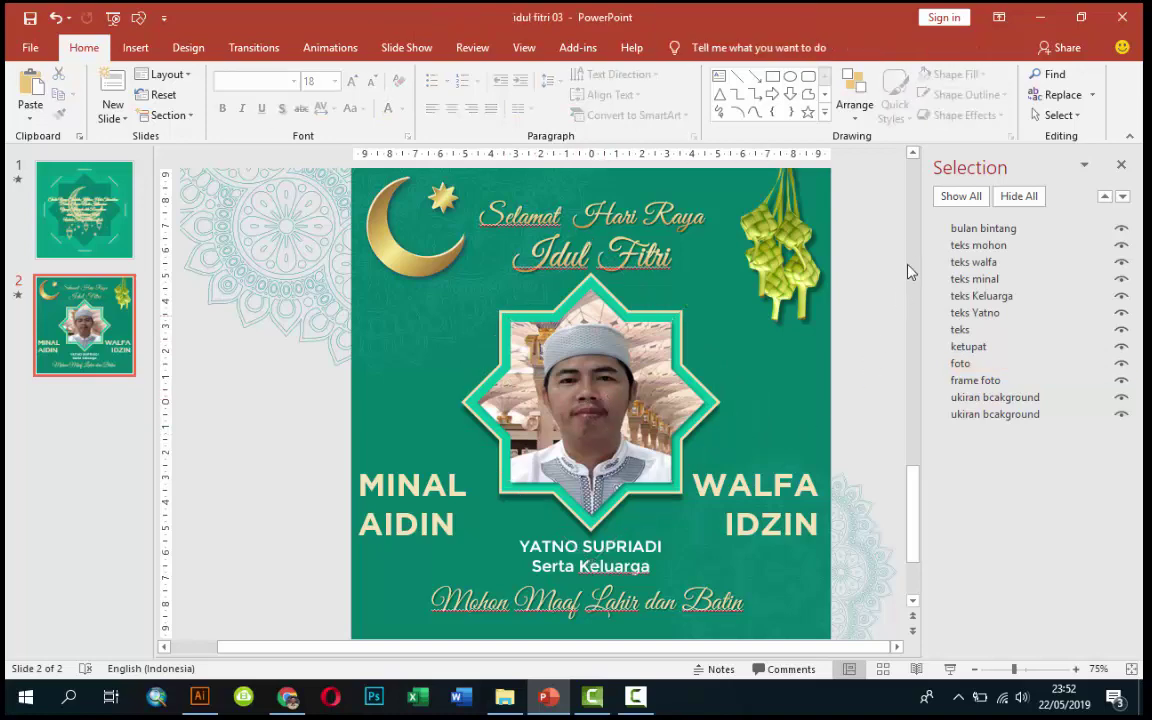
- Switch to slide 1 and close the list of slide objects
click(912, 178)
click(110, 193)
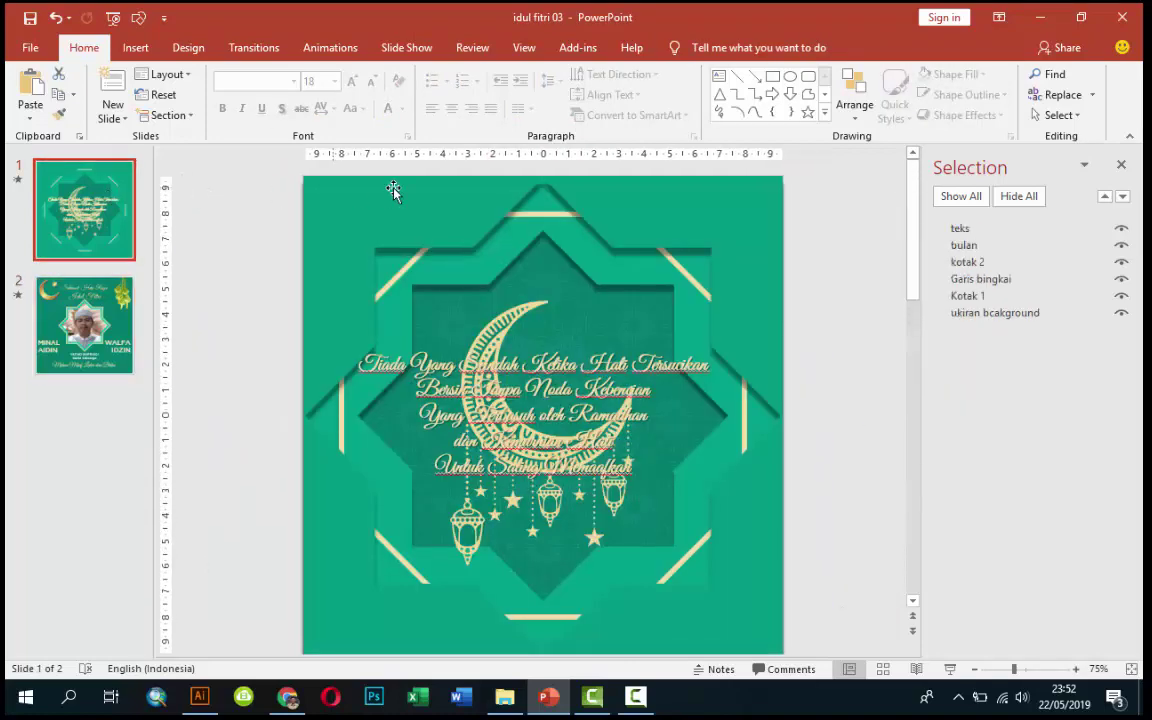
click(1121, 164)
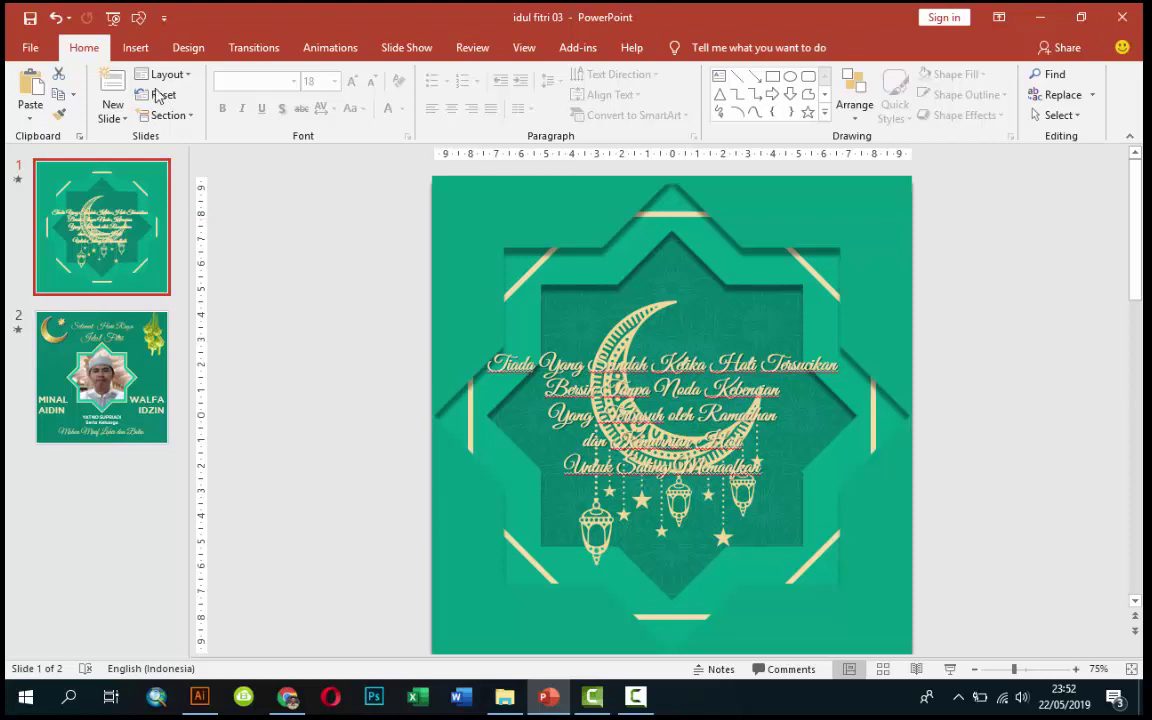
- Insert the audio file "takbiran" from the Music folder on slide 1
click(141, 52)
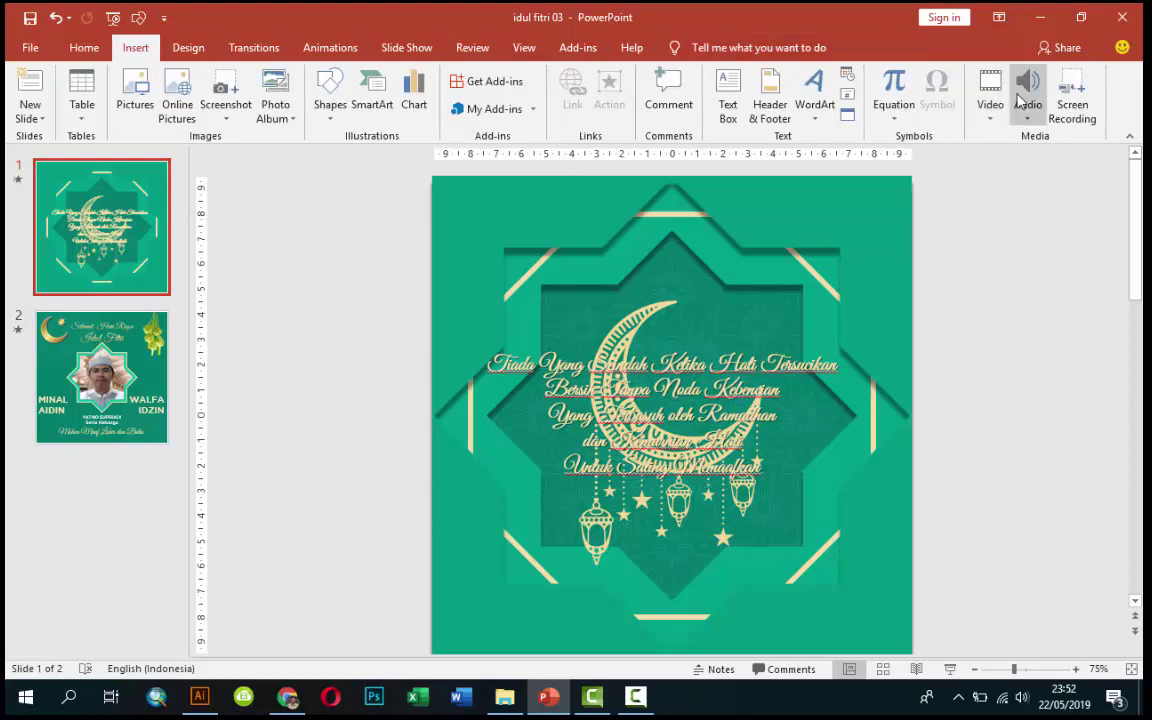
click(1022, 100)
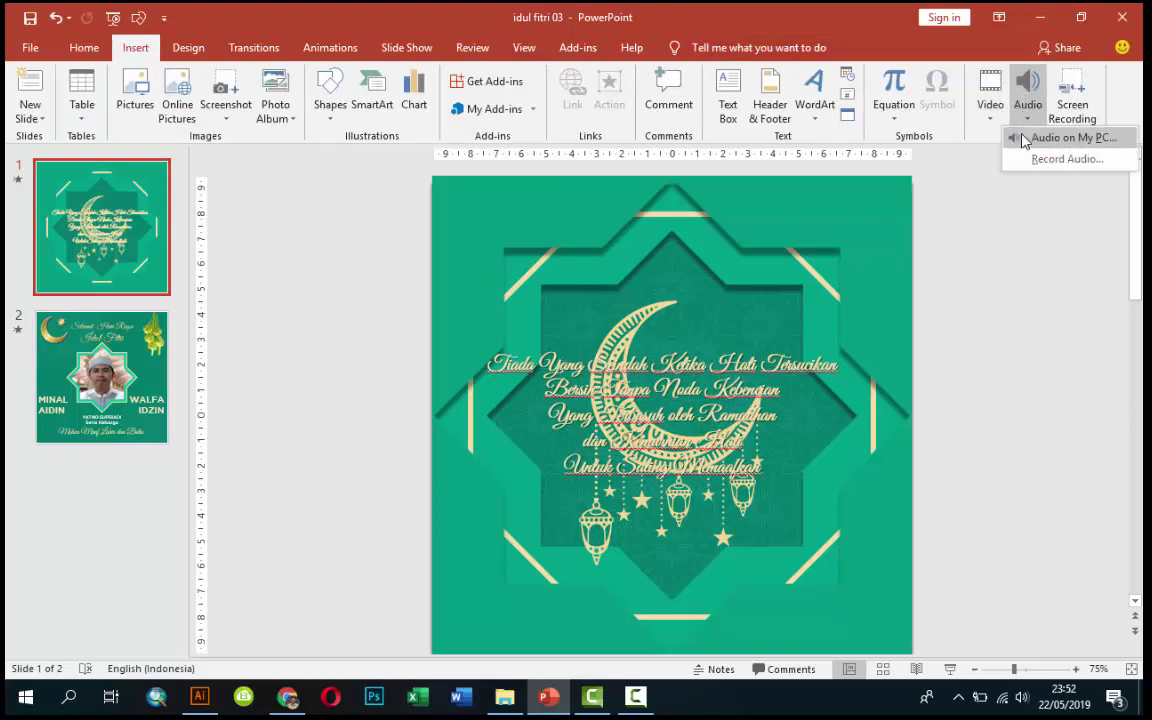
click(1026, 139)
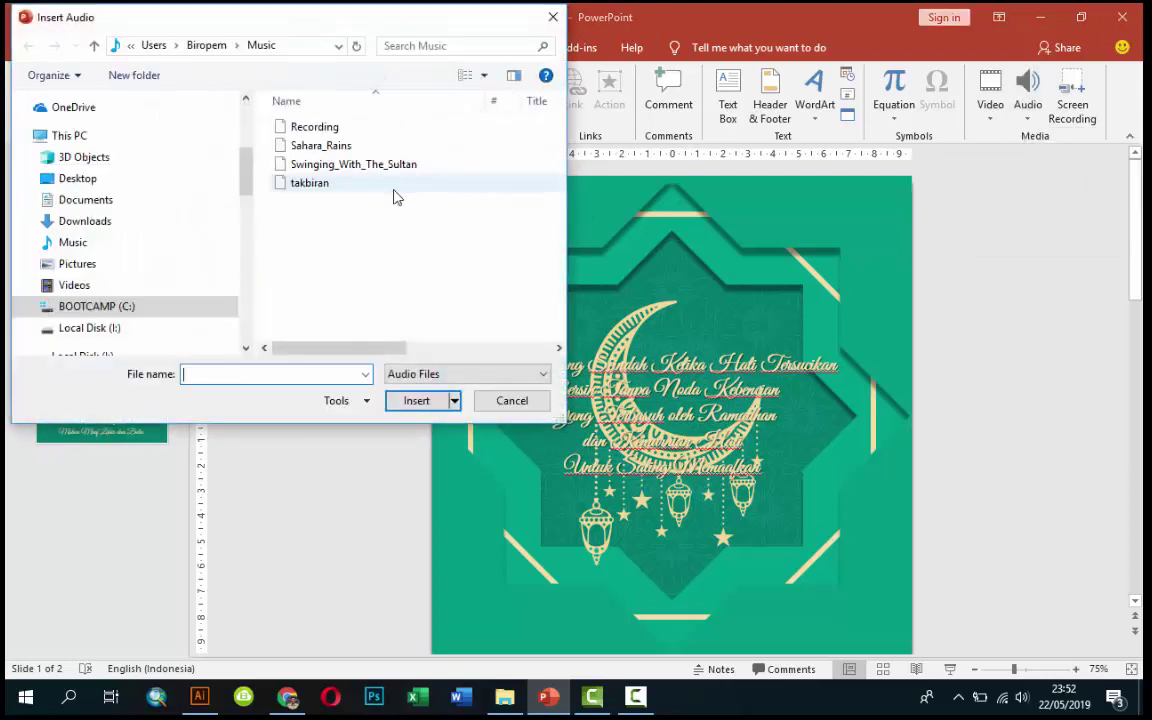
click(325, 186)
click(412, 410)
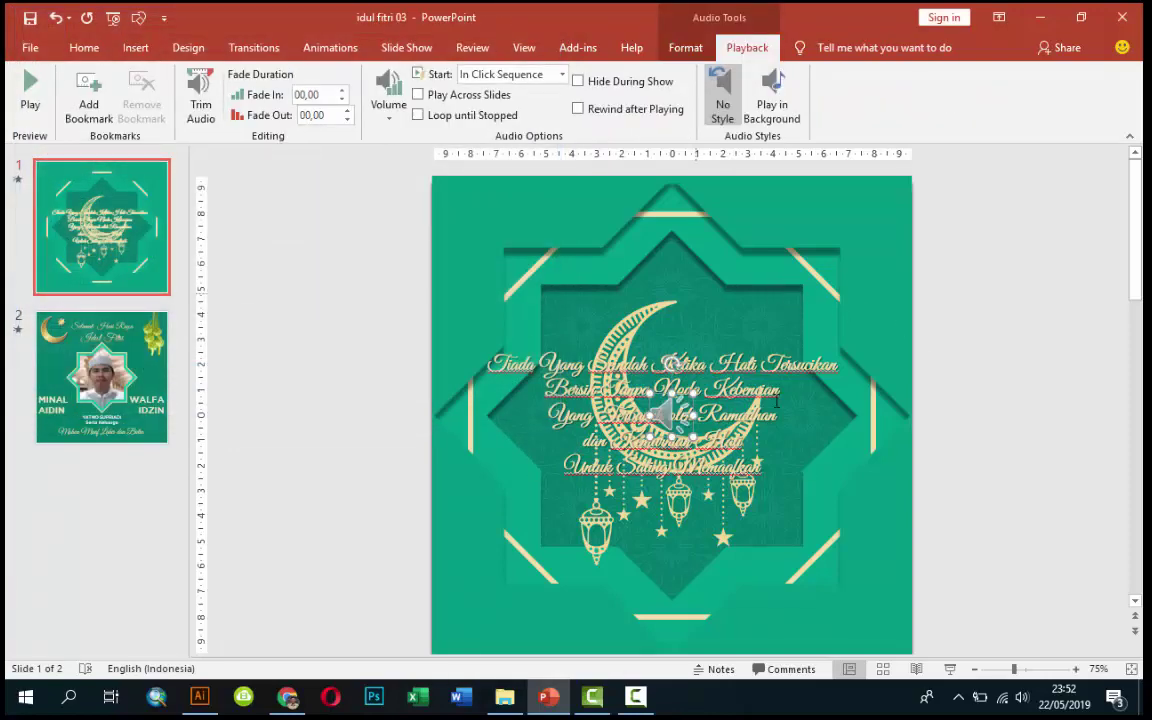
- Move the audio icon off the slide, beside its upper-left corner, and set the audio to play in the background
drag(660, 405, 388, 192)
click(1135, 155)
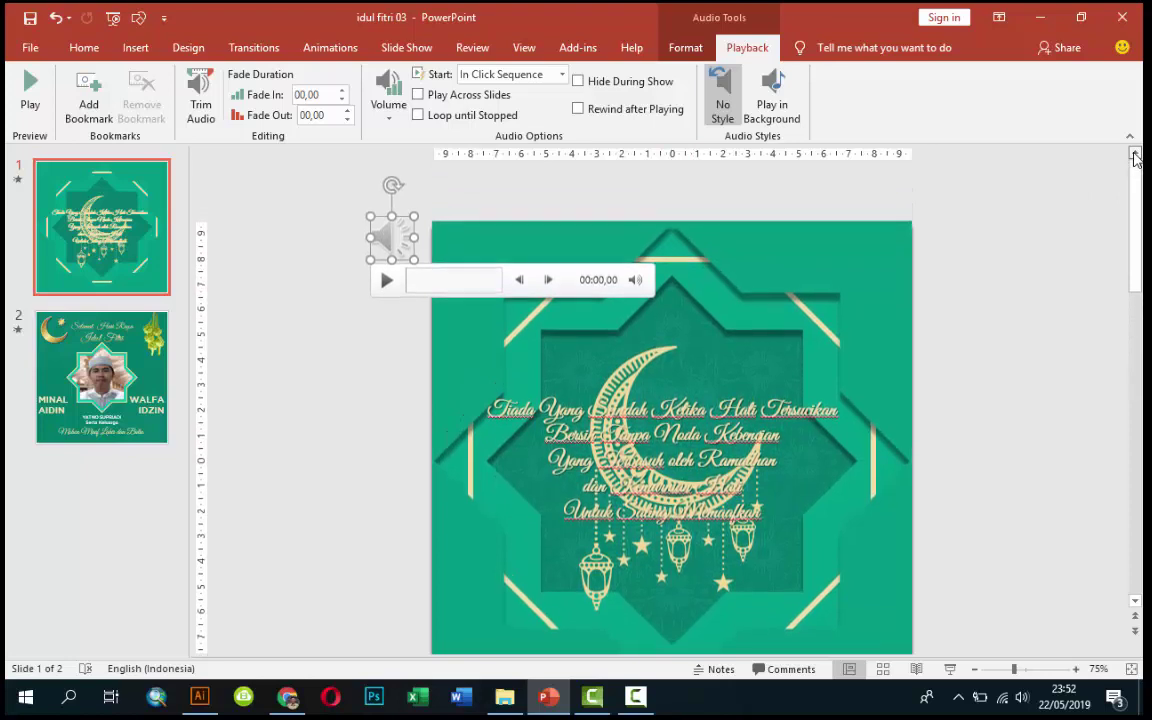
scroll(386, 239, down, 1)
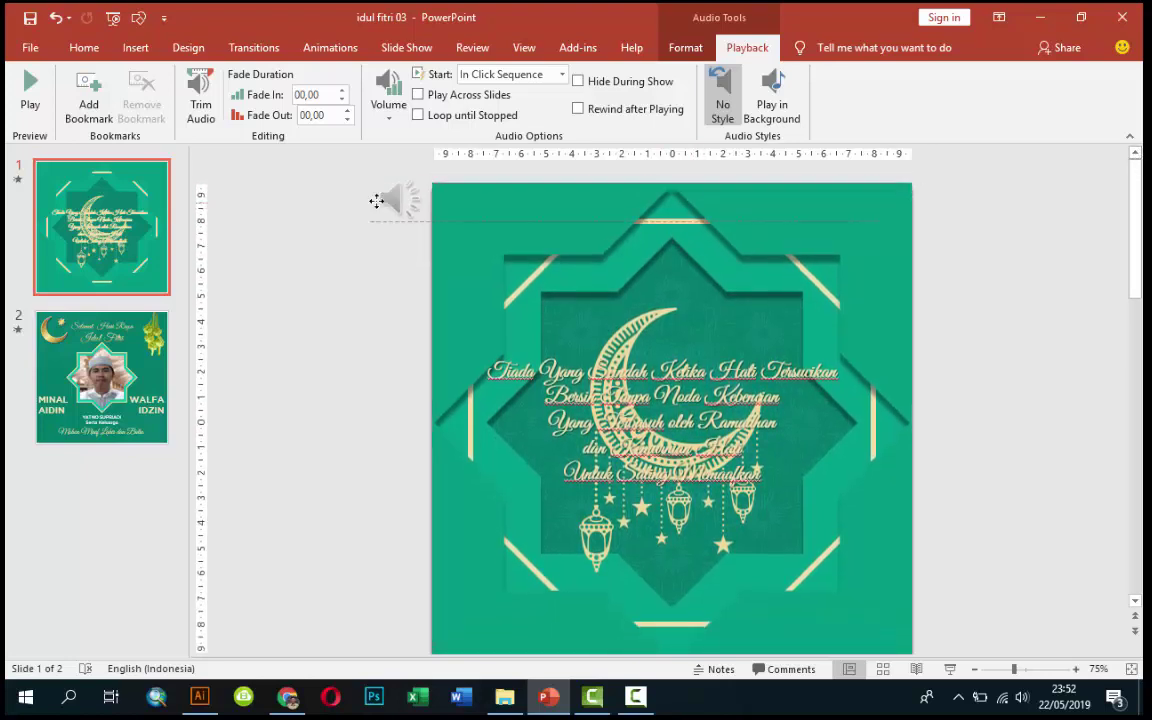
drag(376, 201, 371, 201)
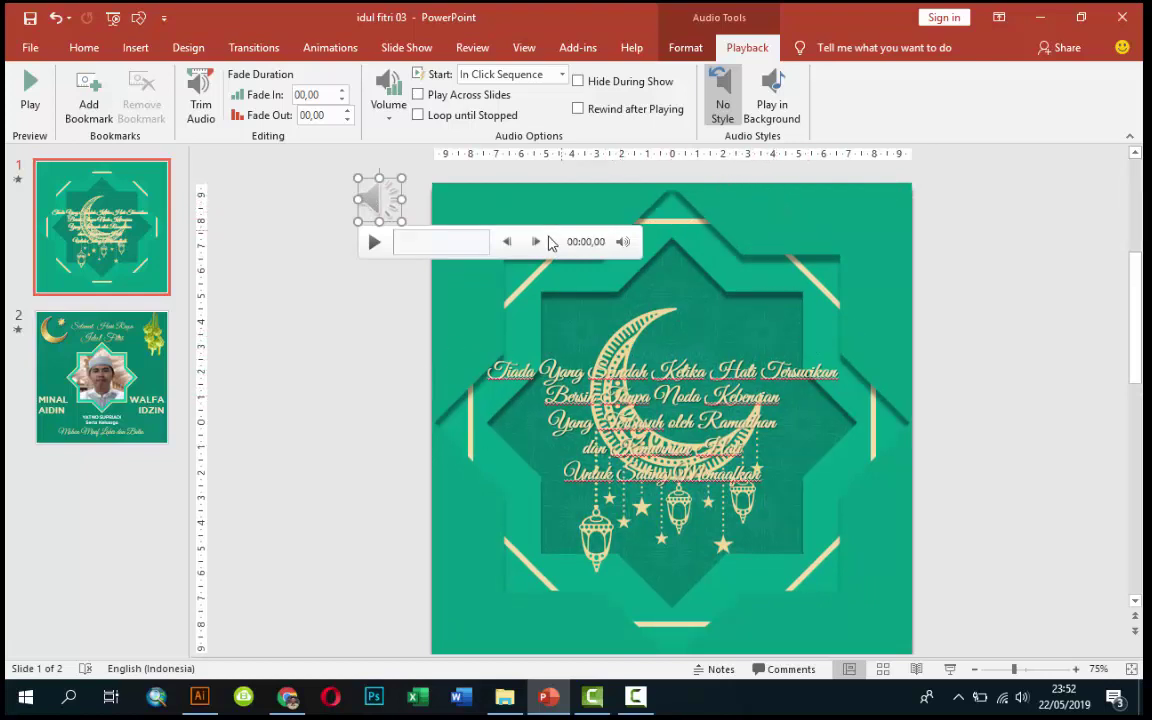
click(771, 92)
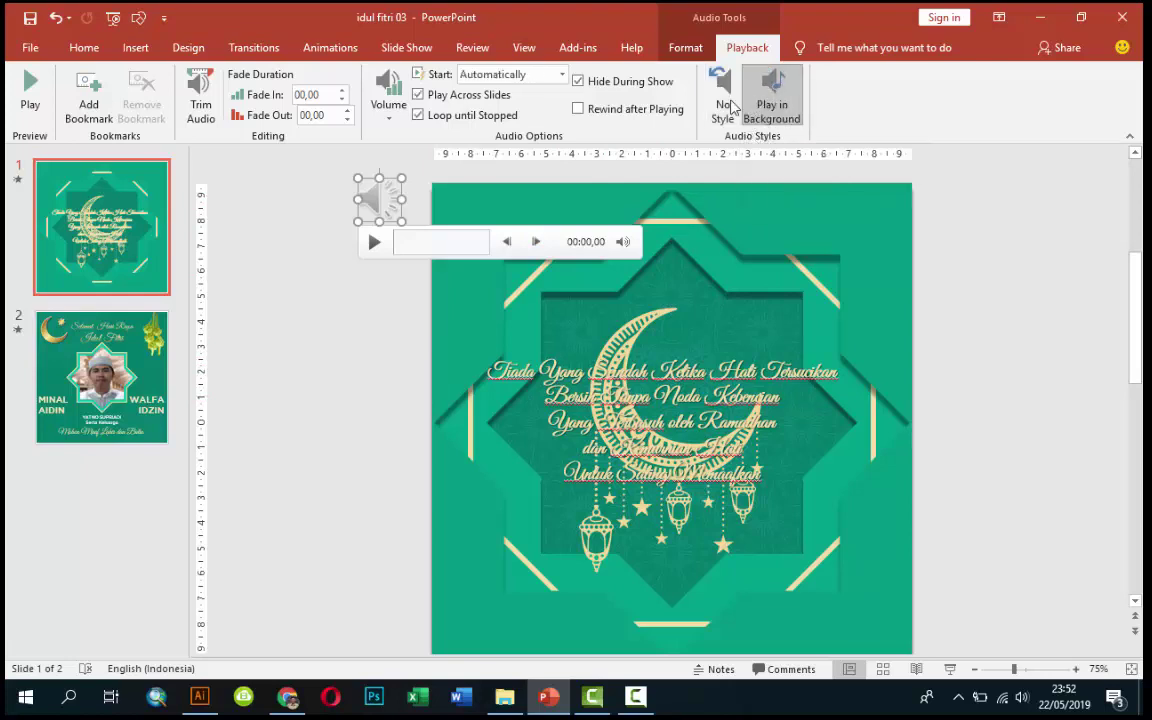
click(390, 323)
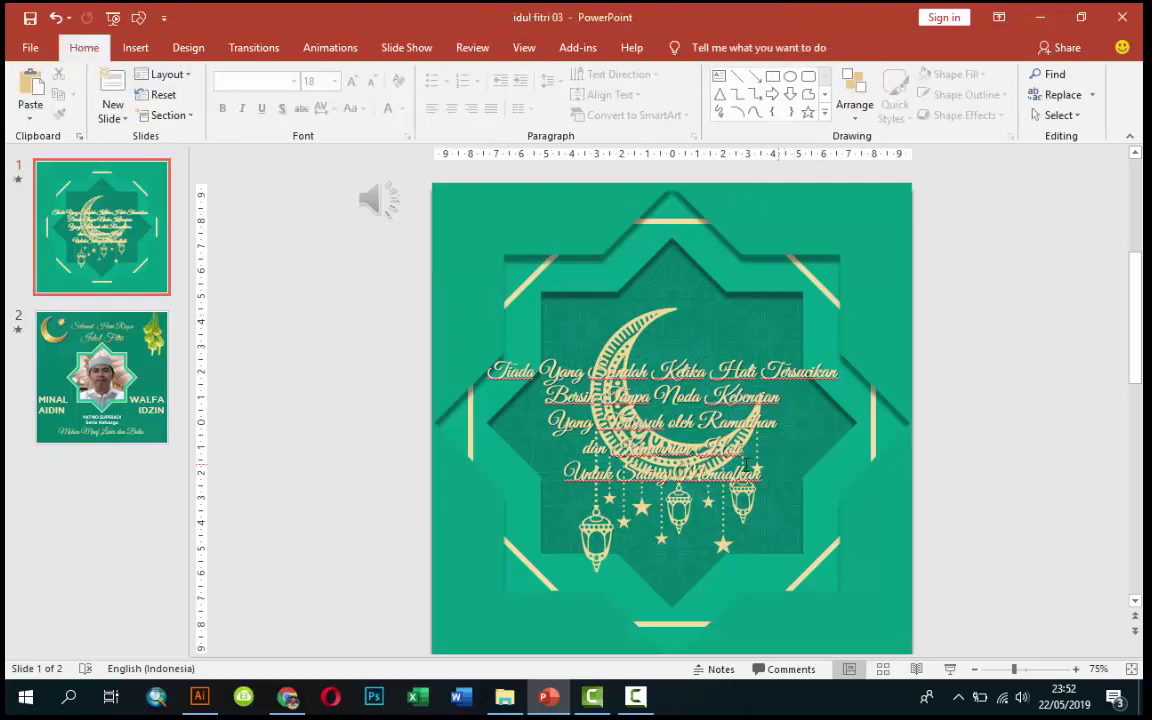
mouse_move(407, 212)
click(380, 200)
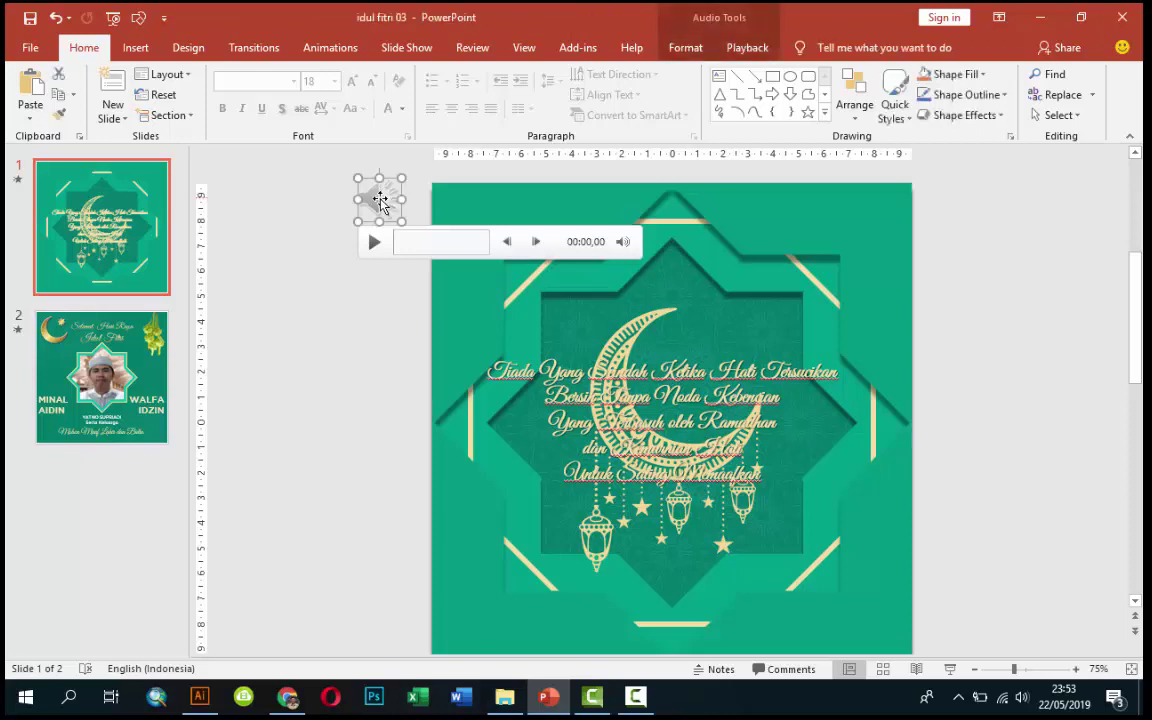
click(135, 47)
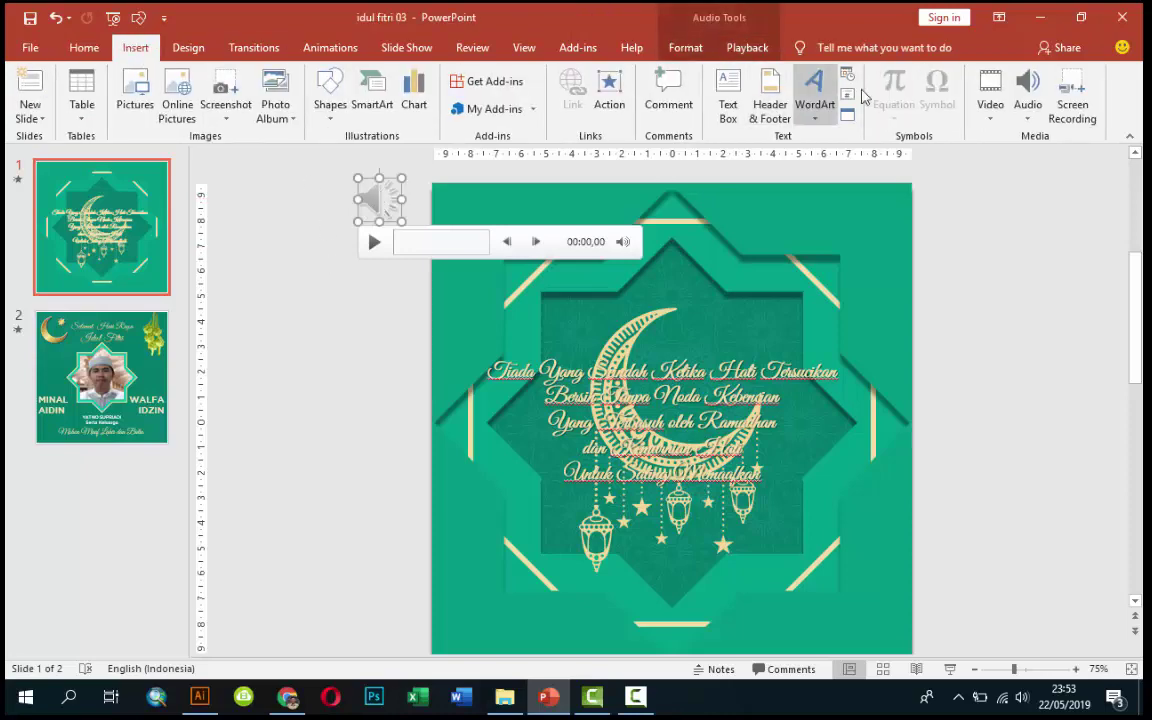
click(1028, 110)
click(1036, 137)
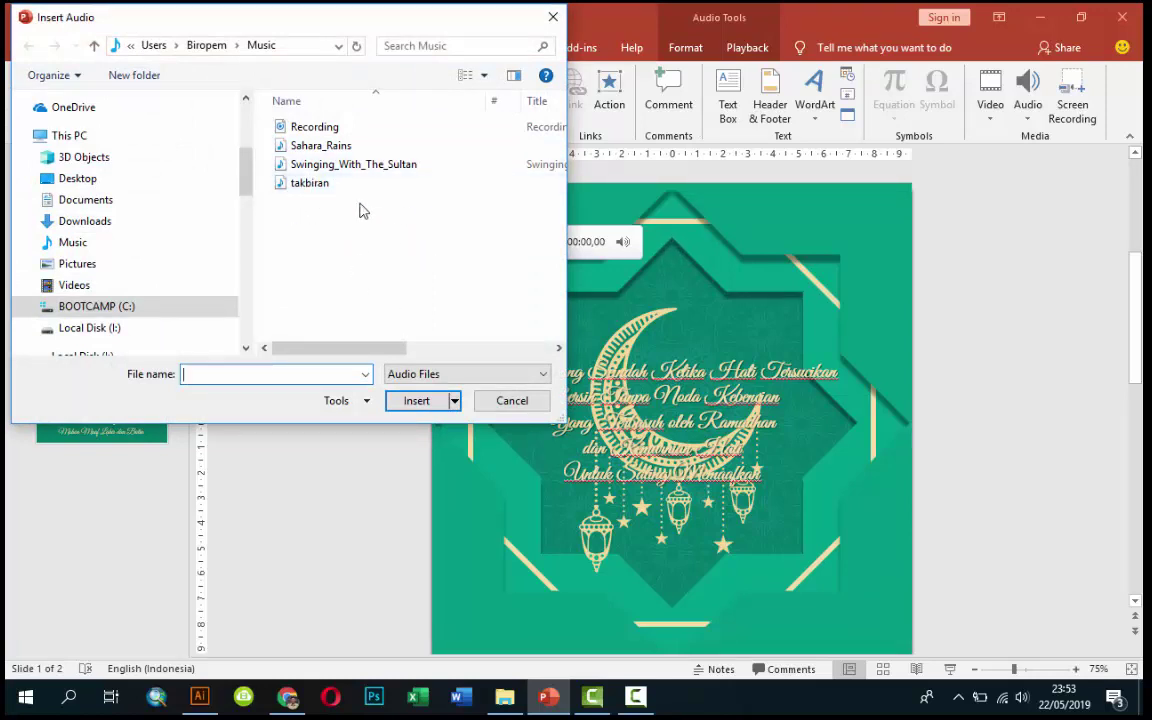
click(512, 401)
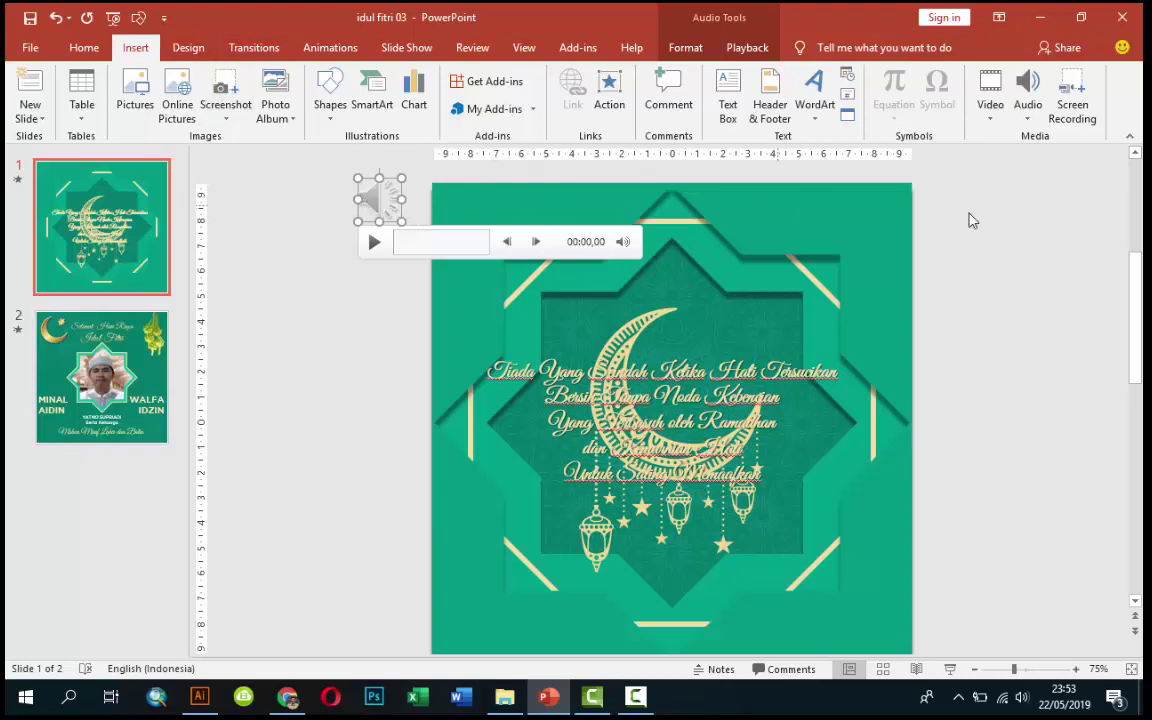
click(1047, 239)
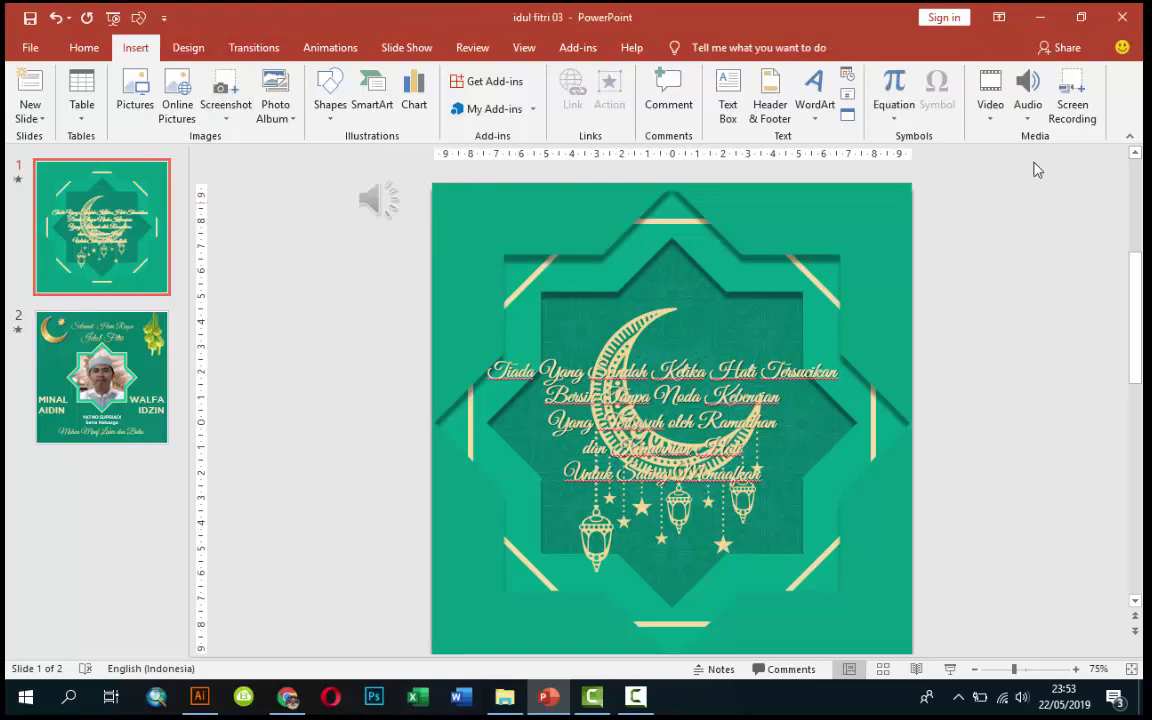
- Set the quality for exporting the presentation as a video to HD (720p) and return to the slides
click(1027, 110)
click(1041, 283)
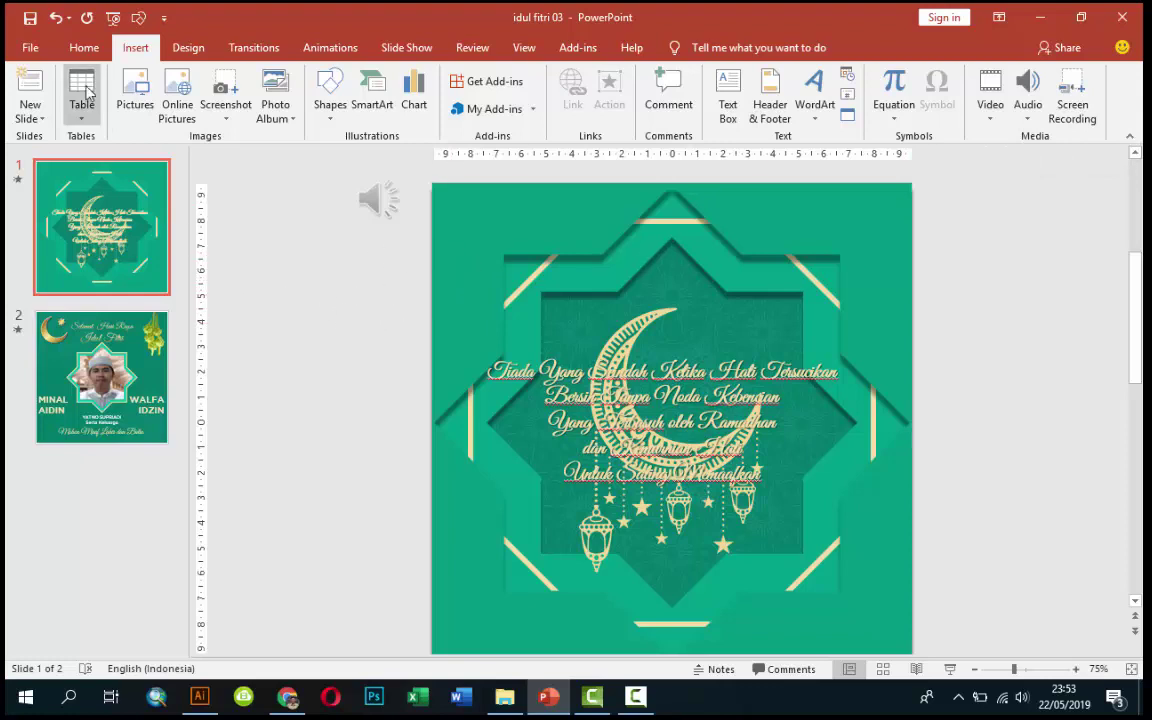
click(29, 50)
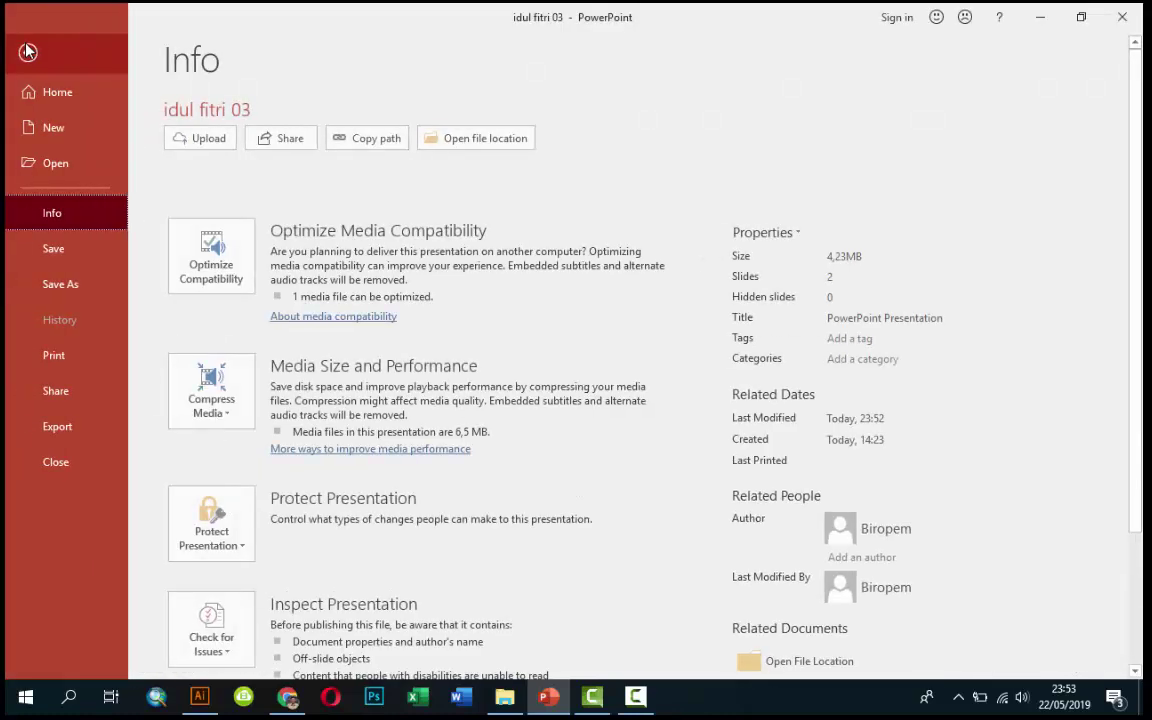
click(66, 428)
click(257, 180)
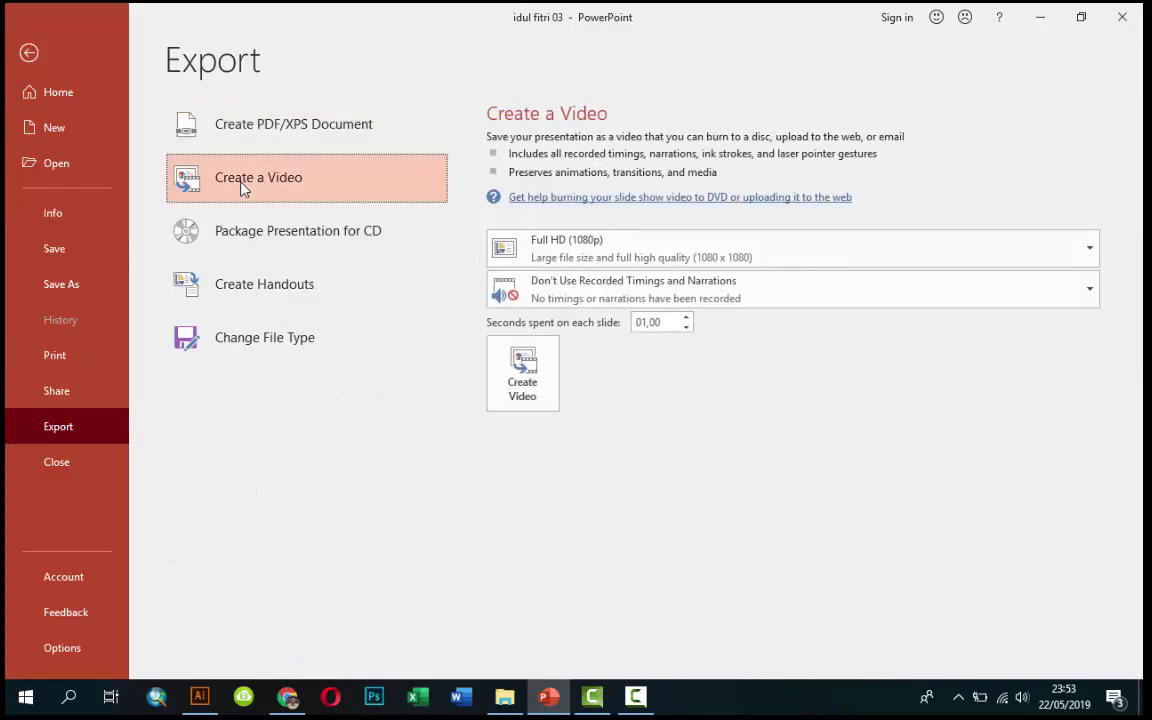
click(565, 248)
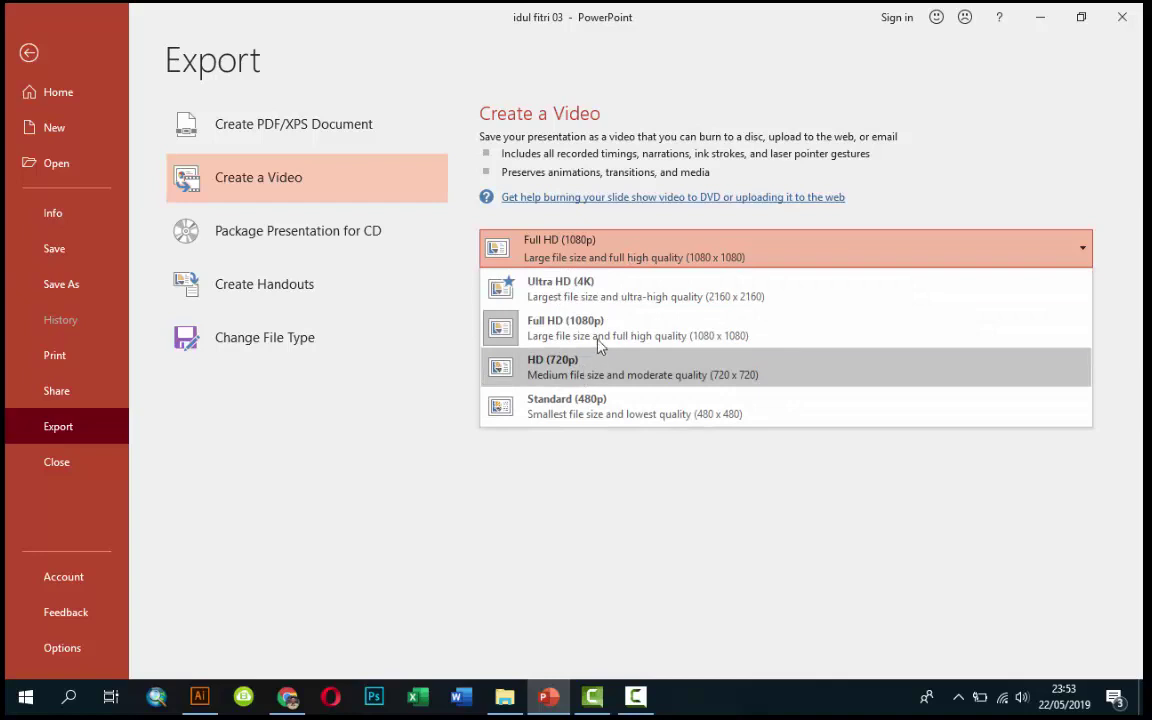
click(559, 373)
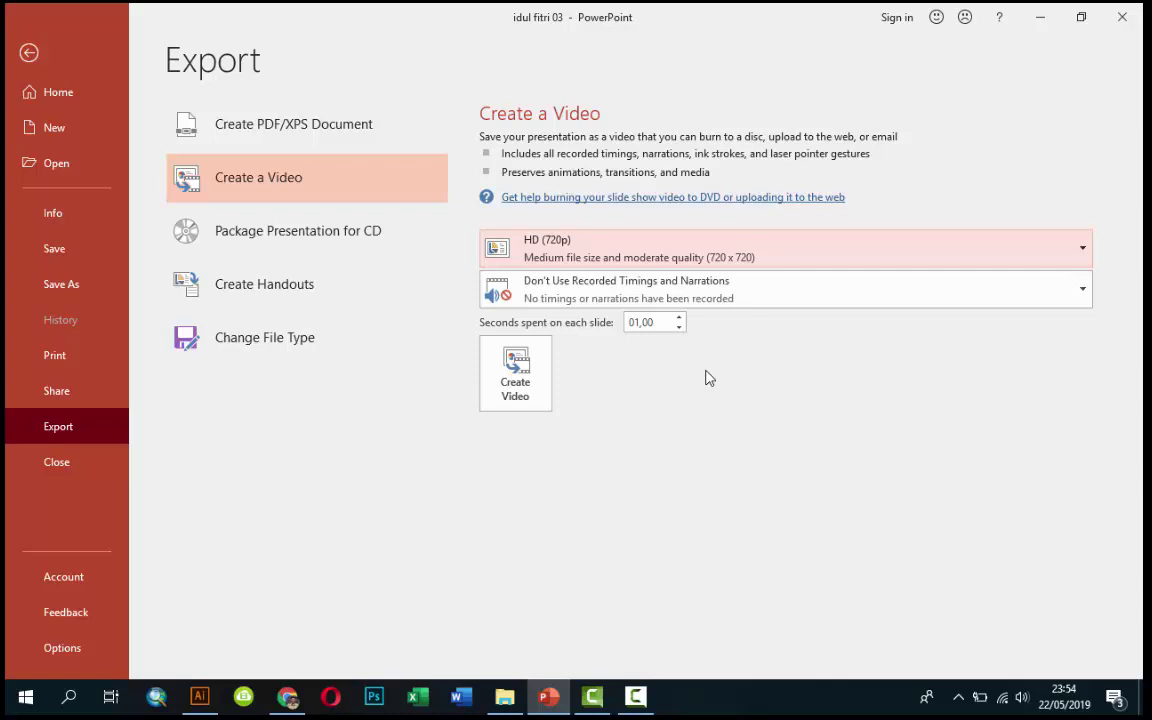
key(Escape)
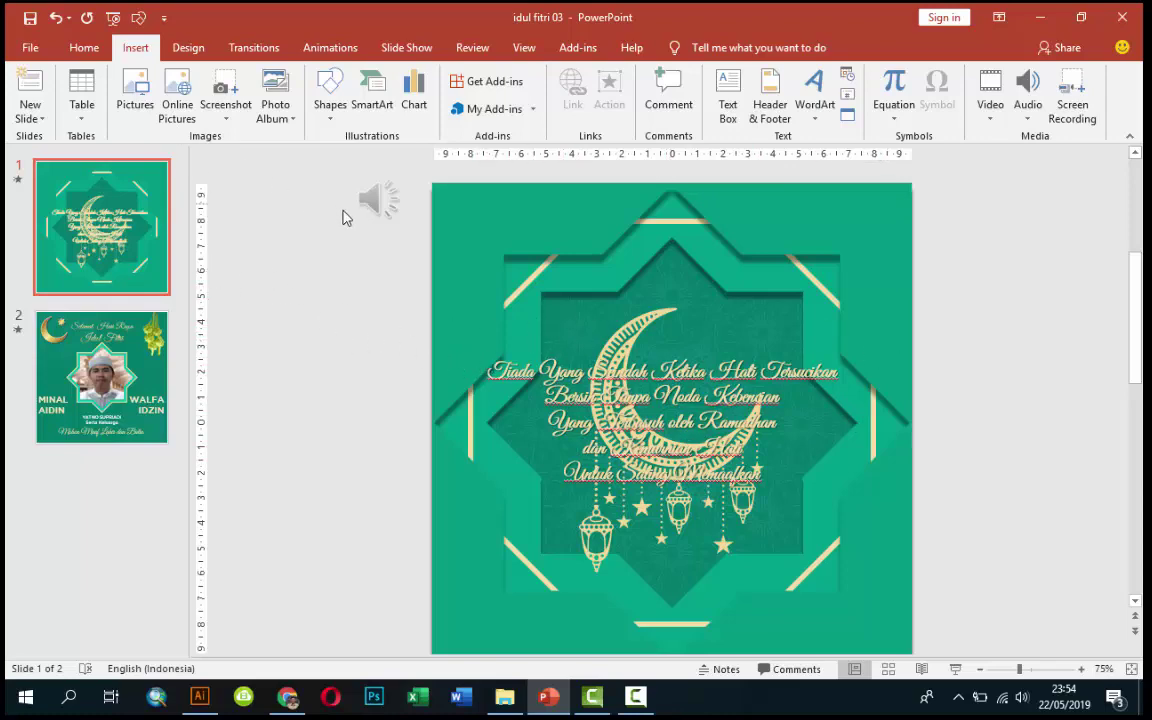
- Prepare the presentation's video export at HD (720p) quality with 1 second spent on each slide
click(31, 52)
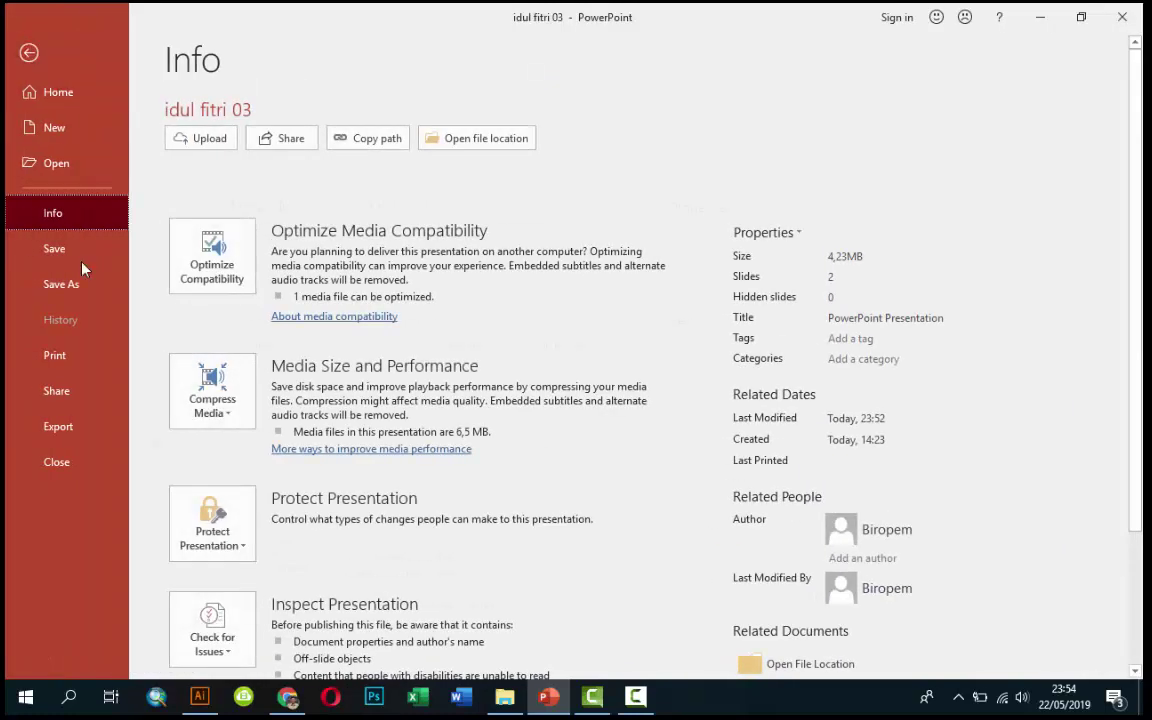
click(62, 427)
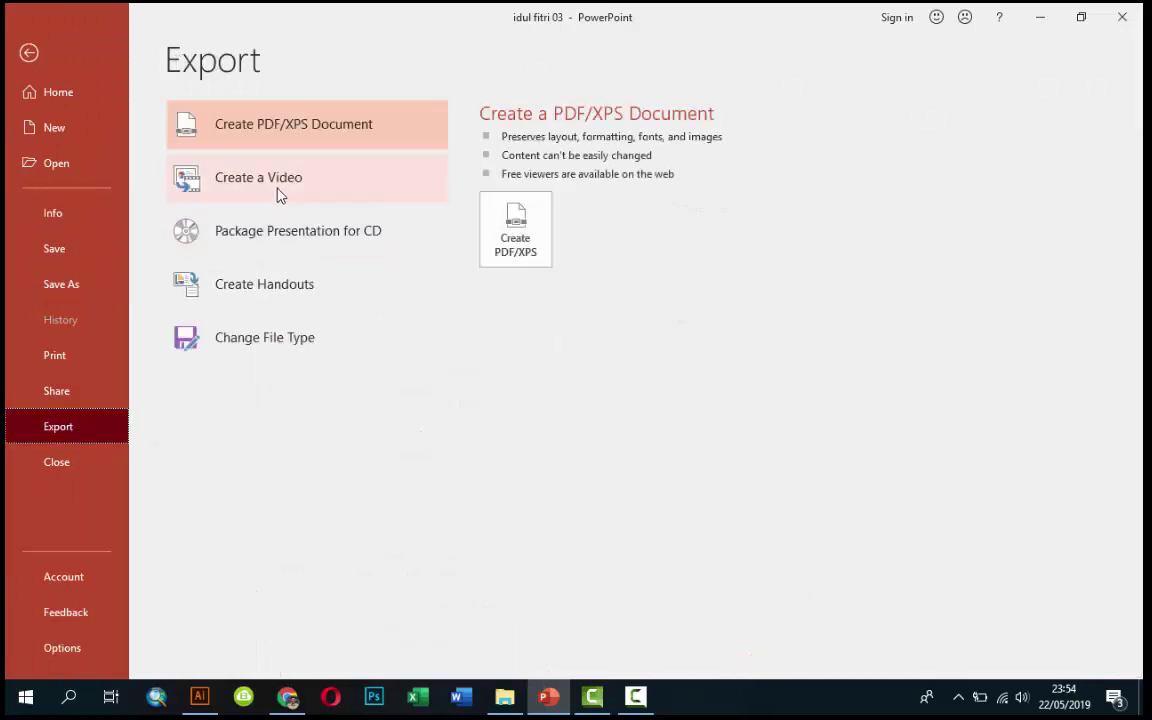
click(278, 193)
click(556, 250)
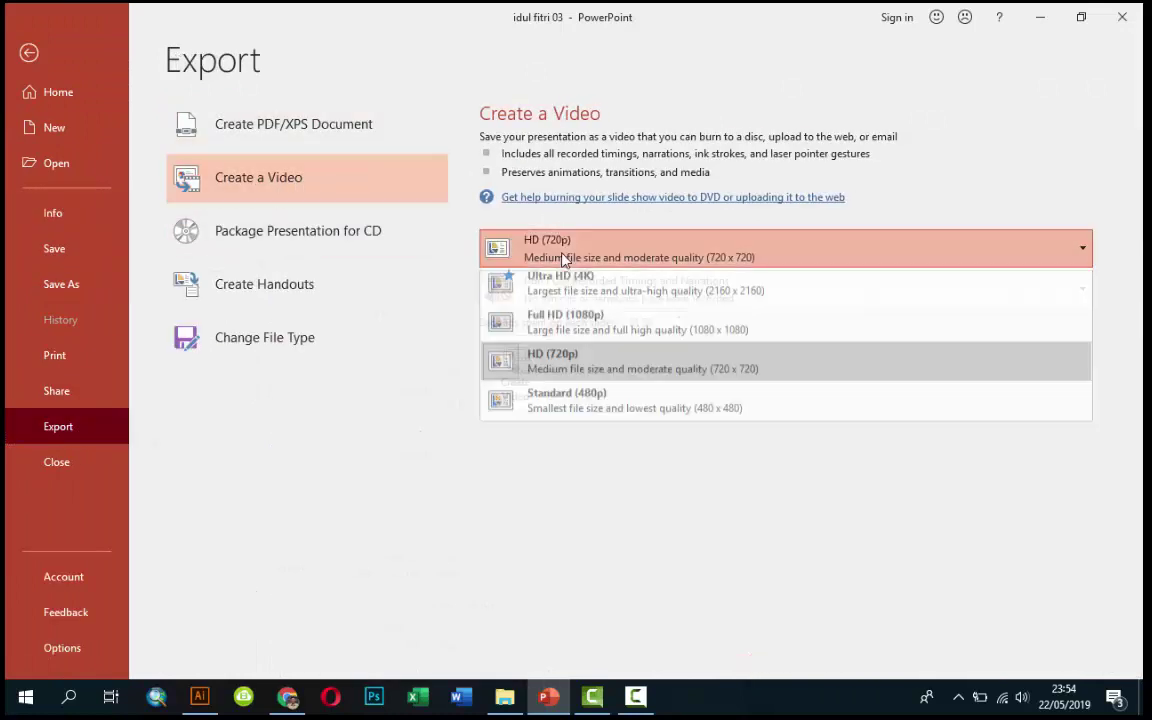
click(578, 362)
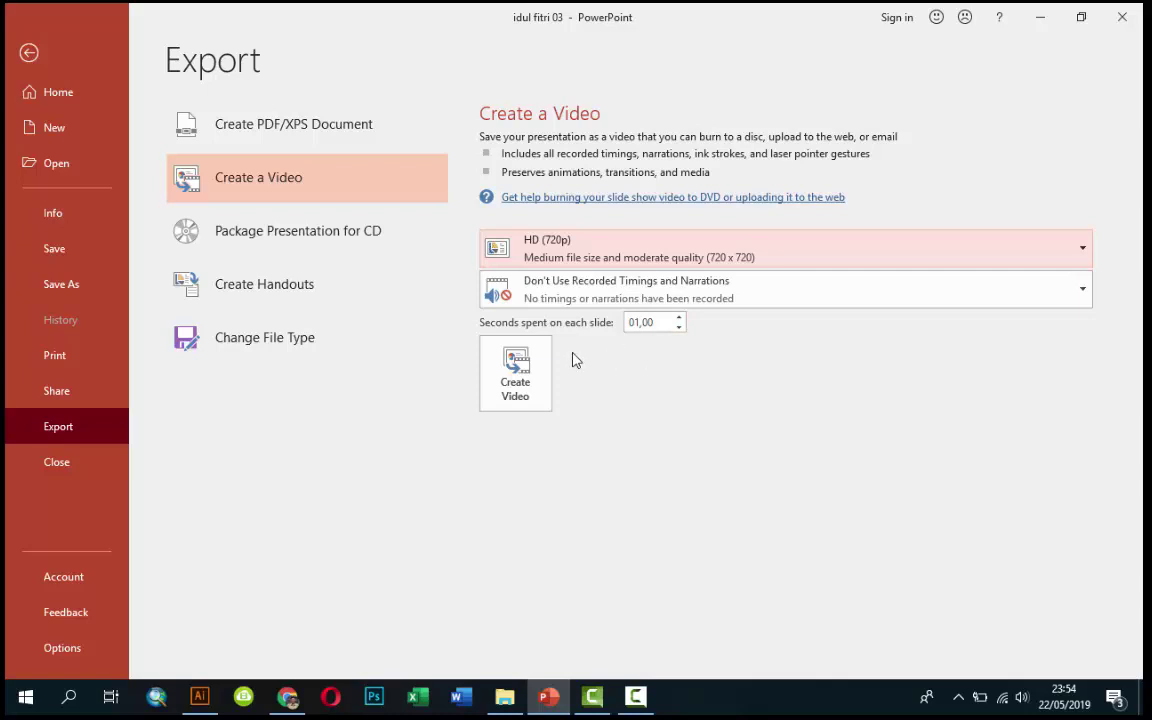
click(679, 327)
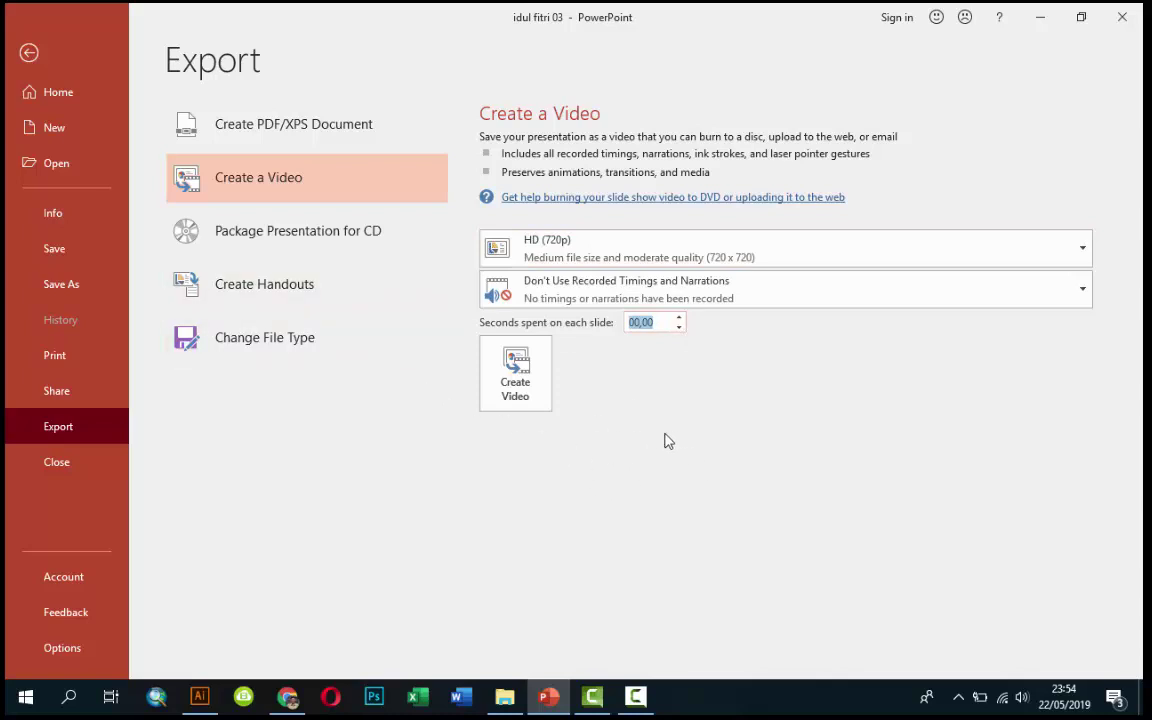
click(680, 318)
- Save the video as the MPEG-4 file "idul fitri 03" and look at the "19 idul fitri" folder in File Explorer before returning to PowerPoint
click(515, 372)
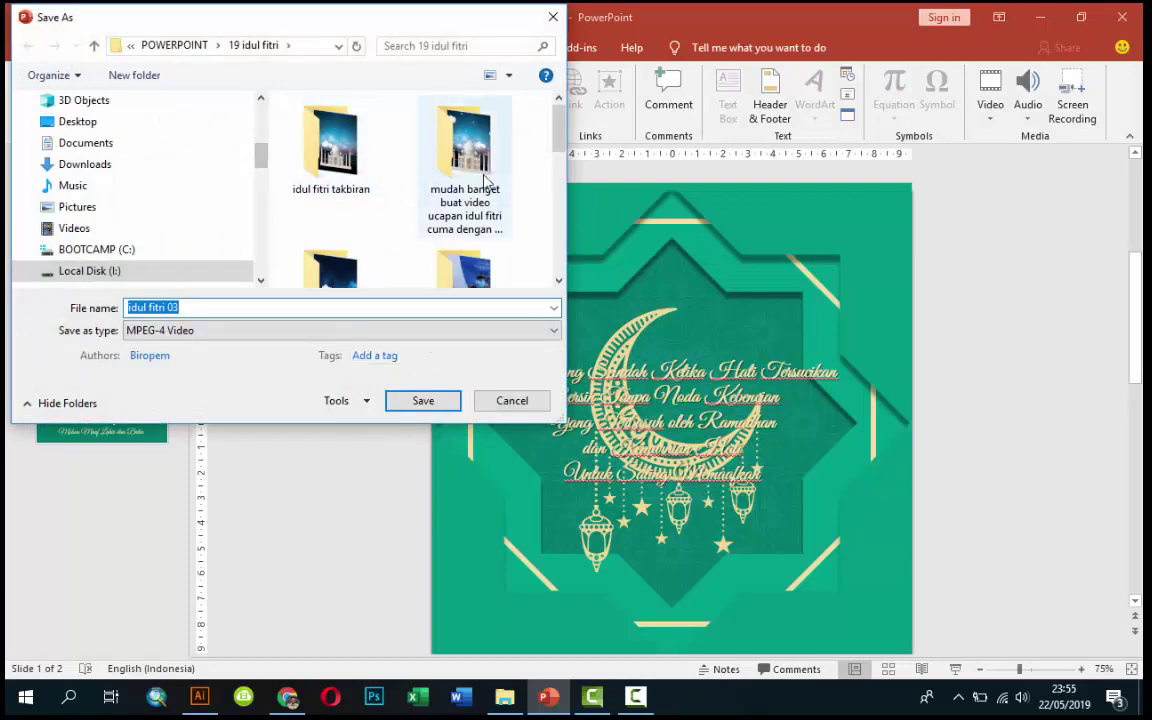
click(450, 408)
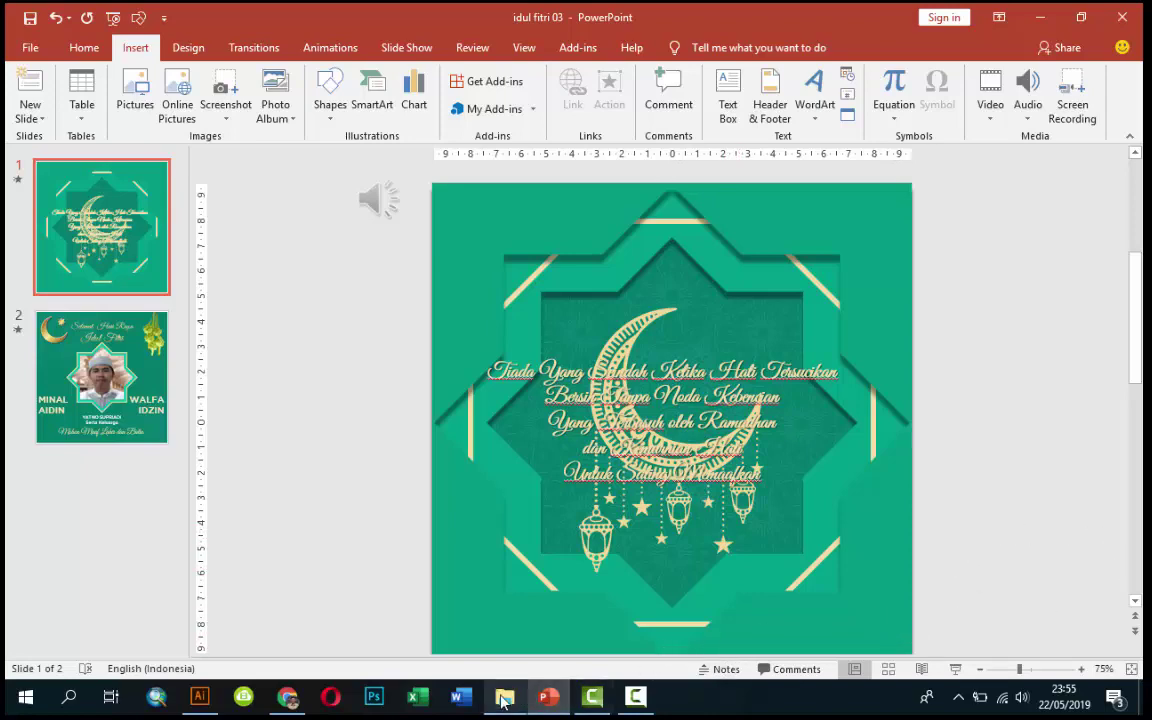
click(568, 702)
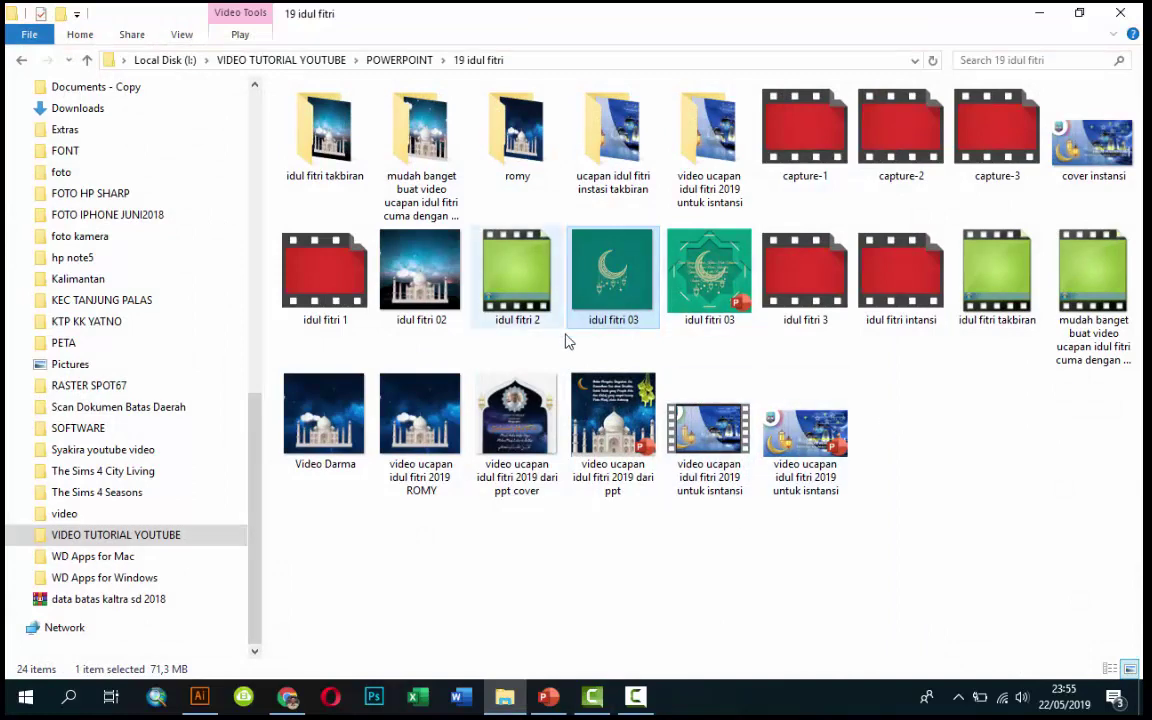
click(548, 697)
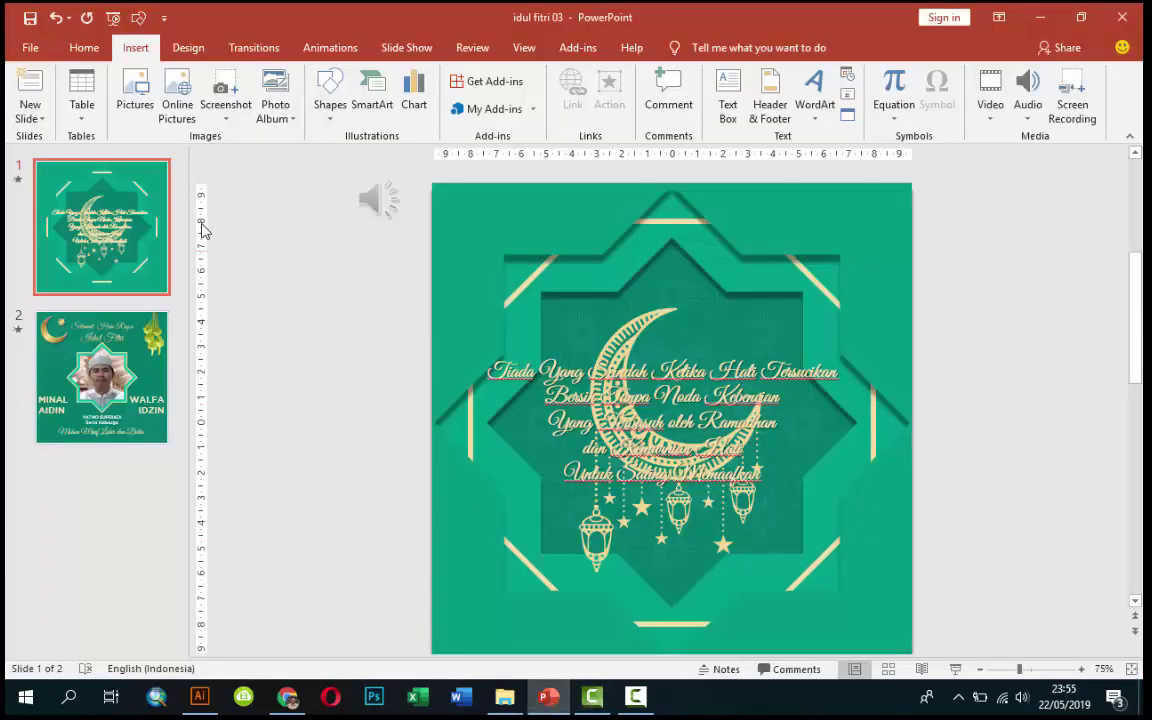
- Review the greeting text on slide 1 and the framed photo and name text on slide 2
click(145, 368)
key(Up)
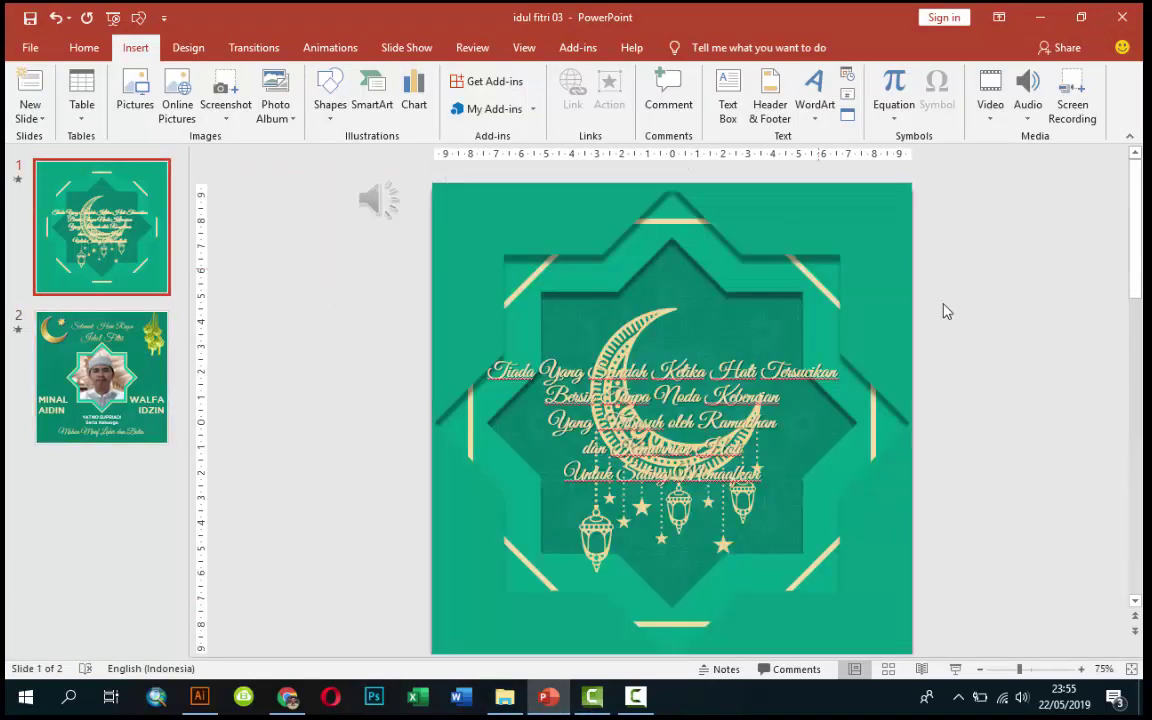
click(612, 352)
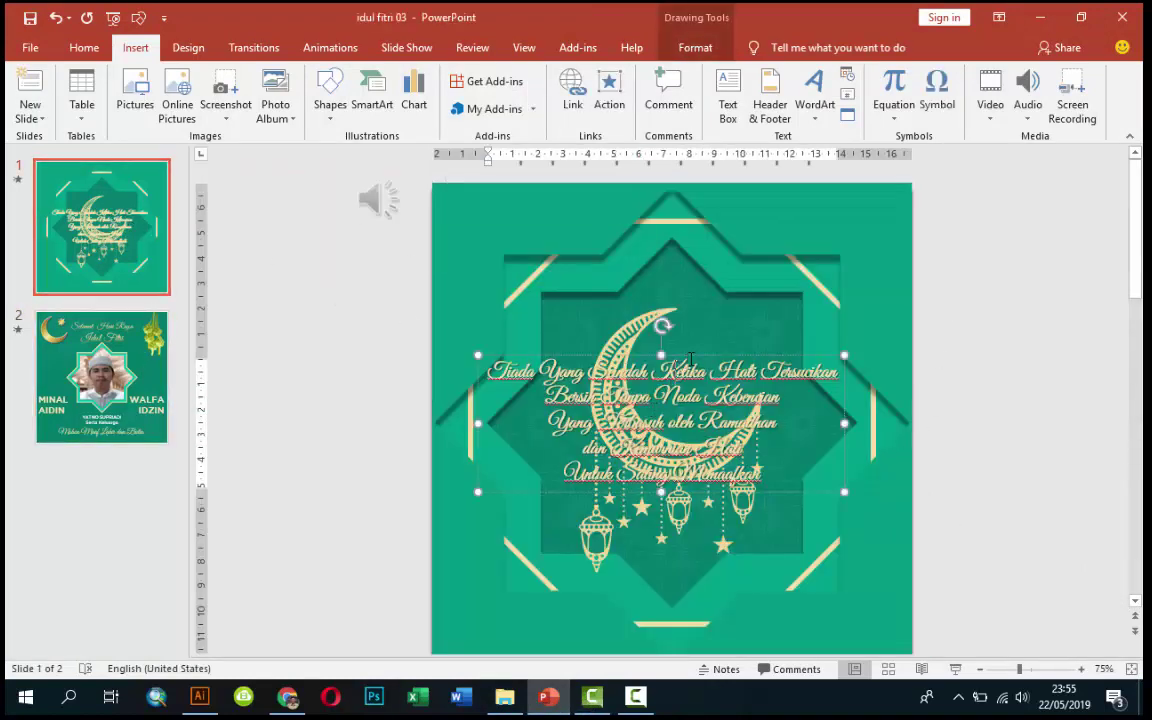
click(646, 352)
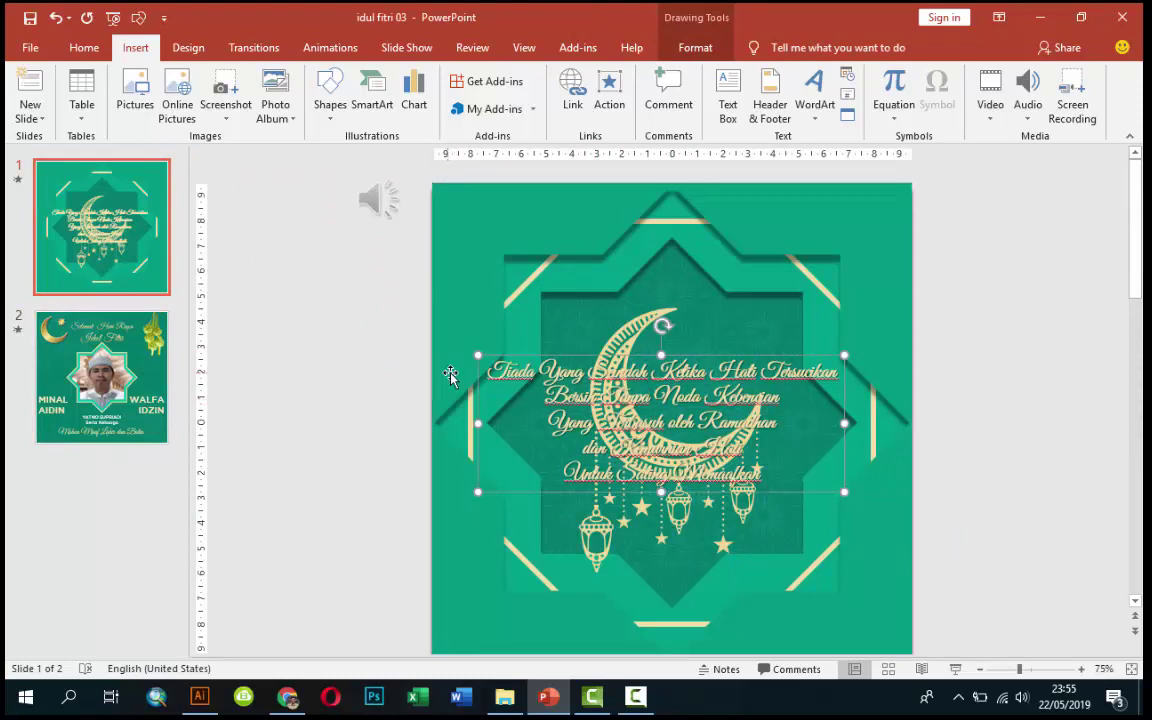
click(152, 356)
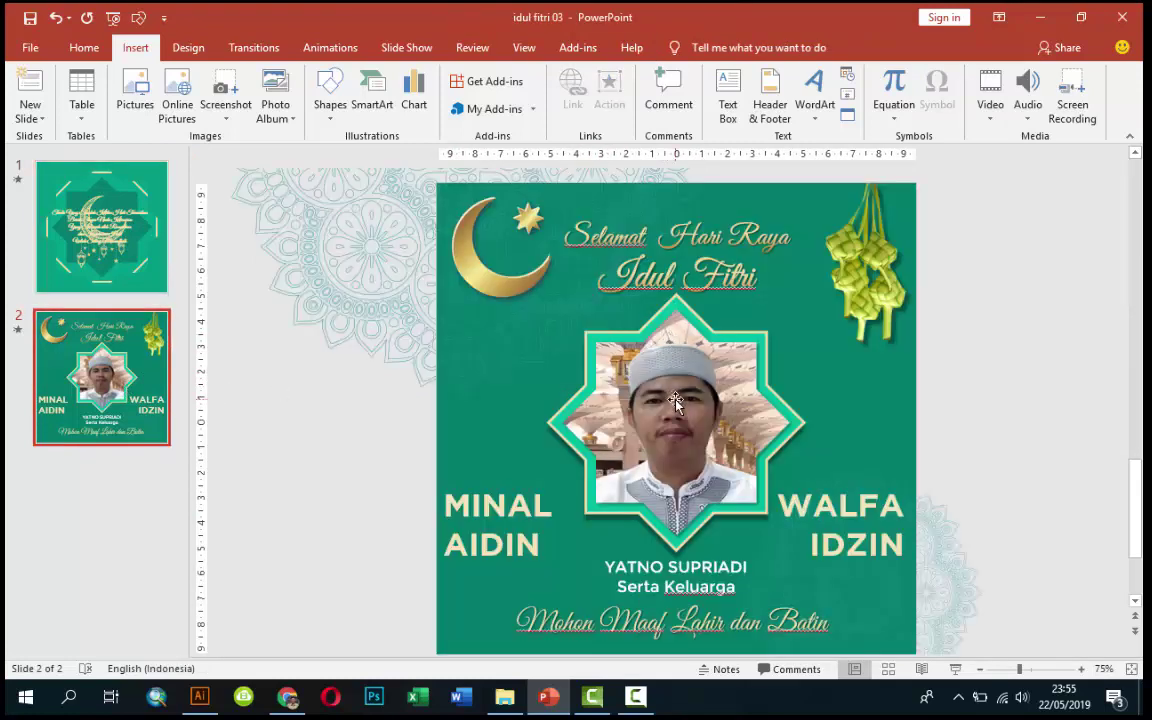
click(676, 400)
click(637, 567)
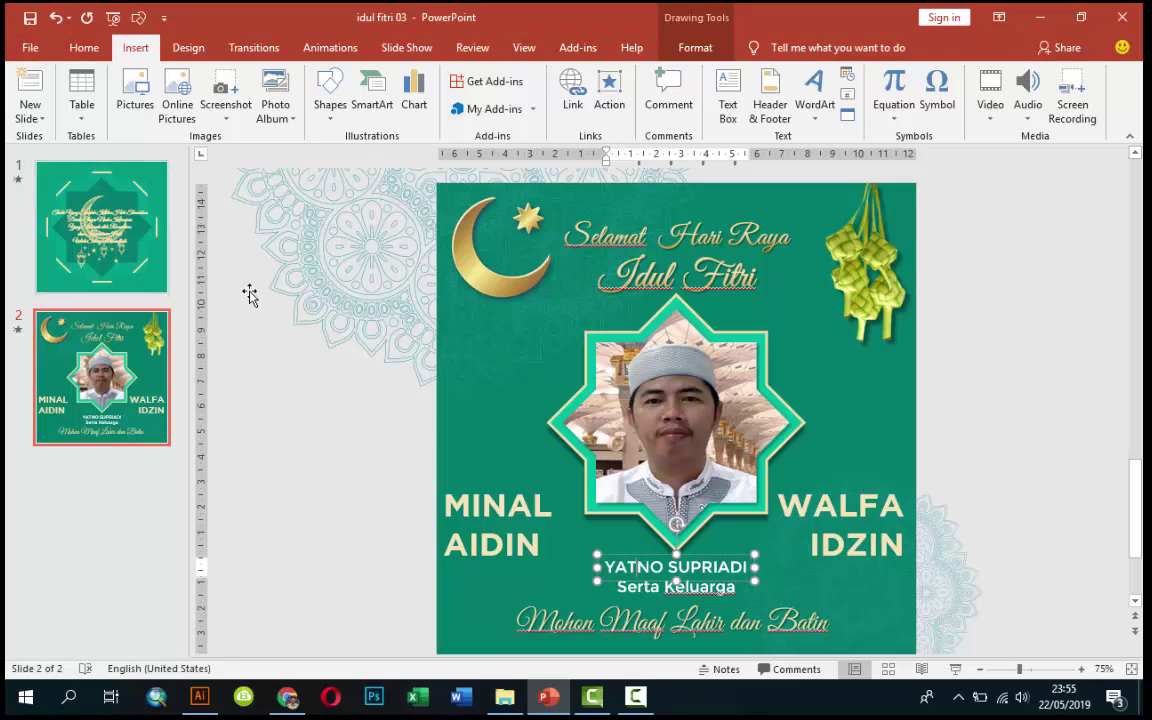
key(Page_Up)
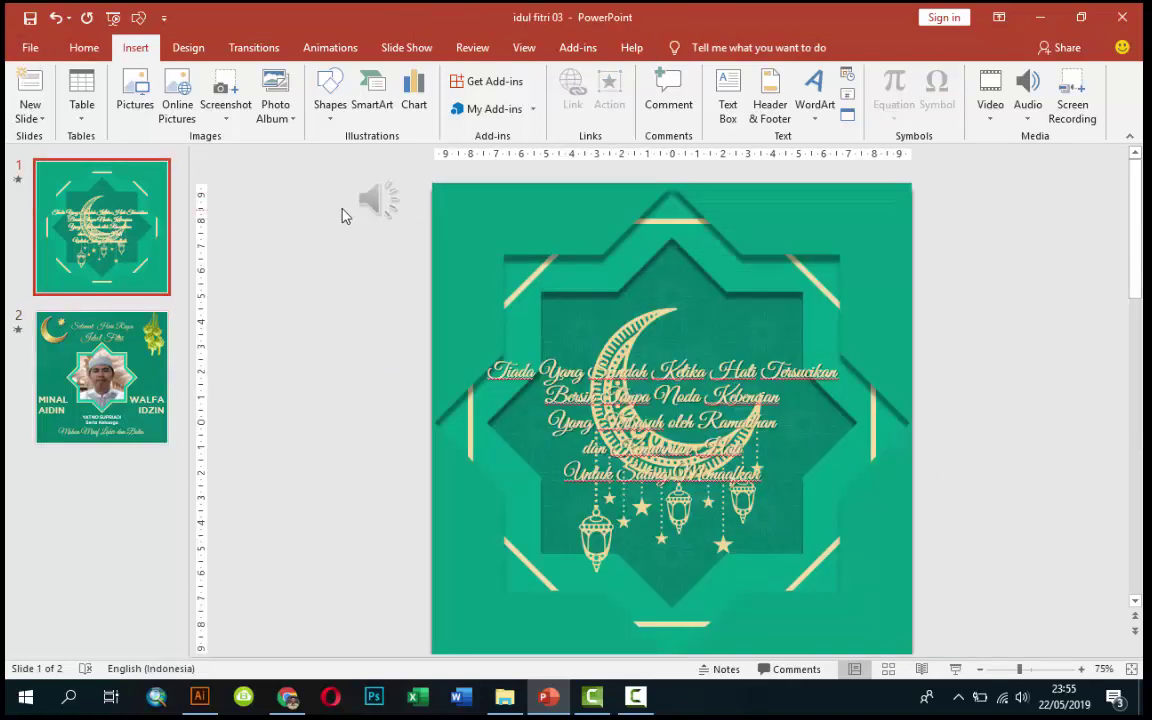
click(372, 313)
click(30, 47)
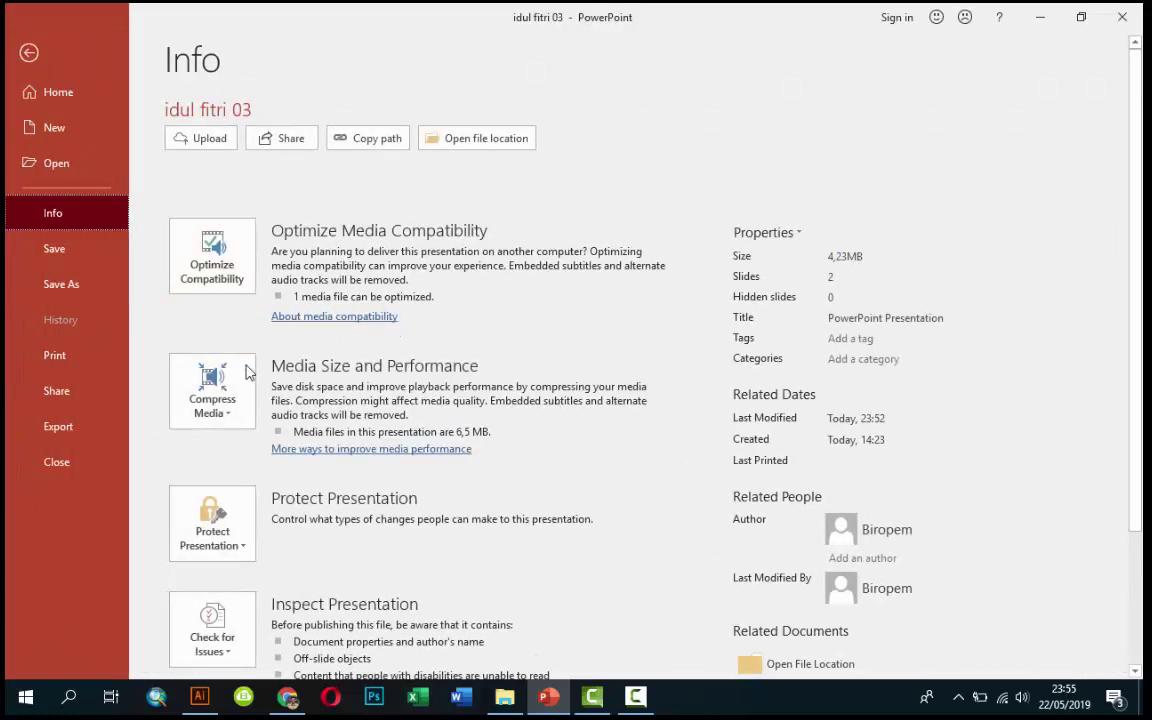
key(Escape)
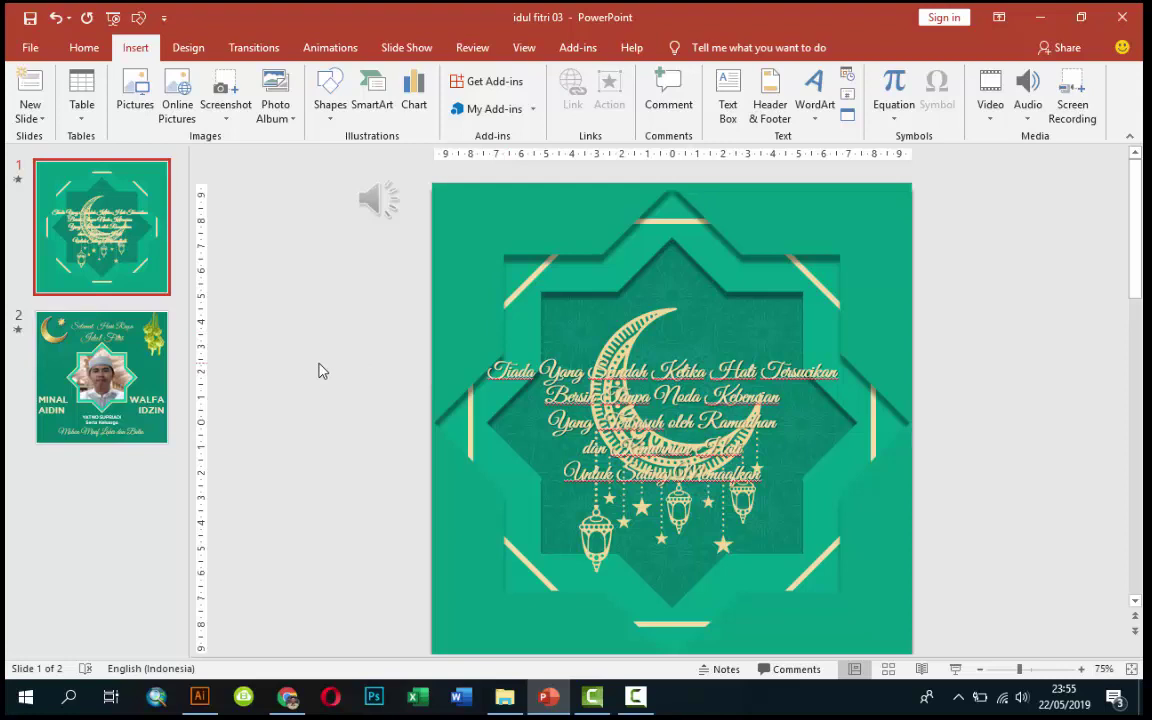